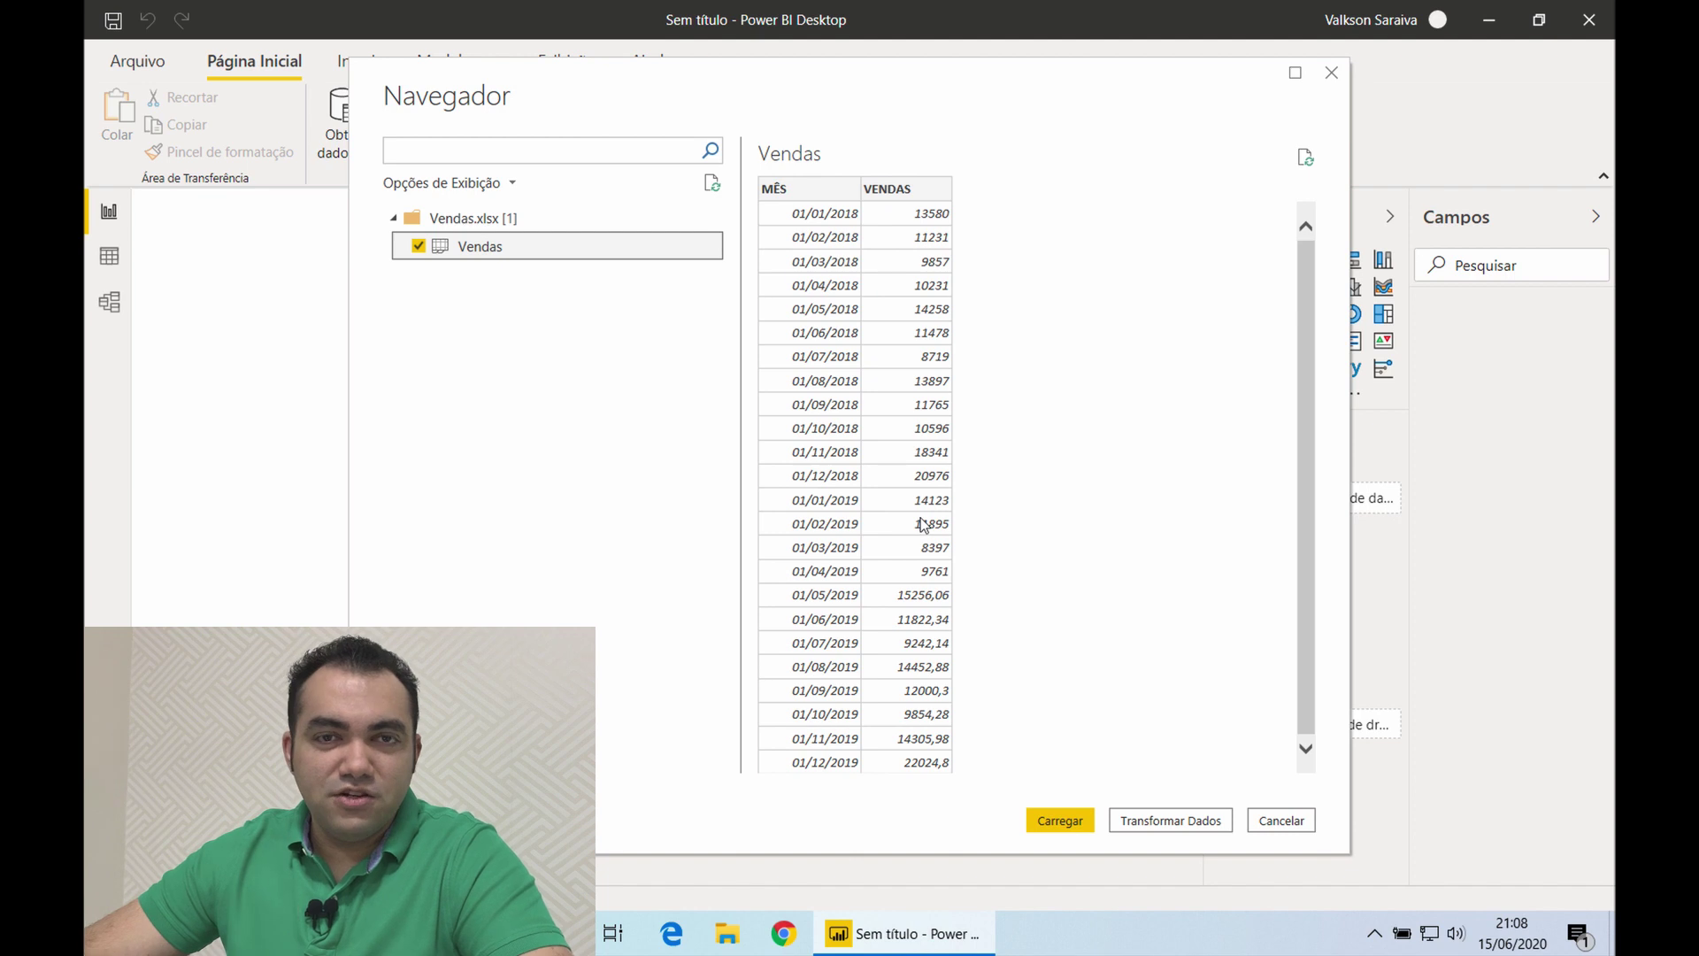
# Load the Vendas table from Vendas.xlsx and format the VENDAS column as Número inteiro
pyautogui.click(1041, 821)
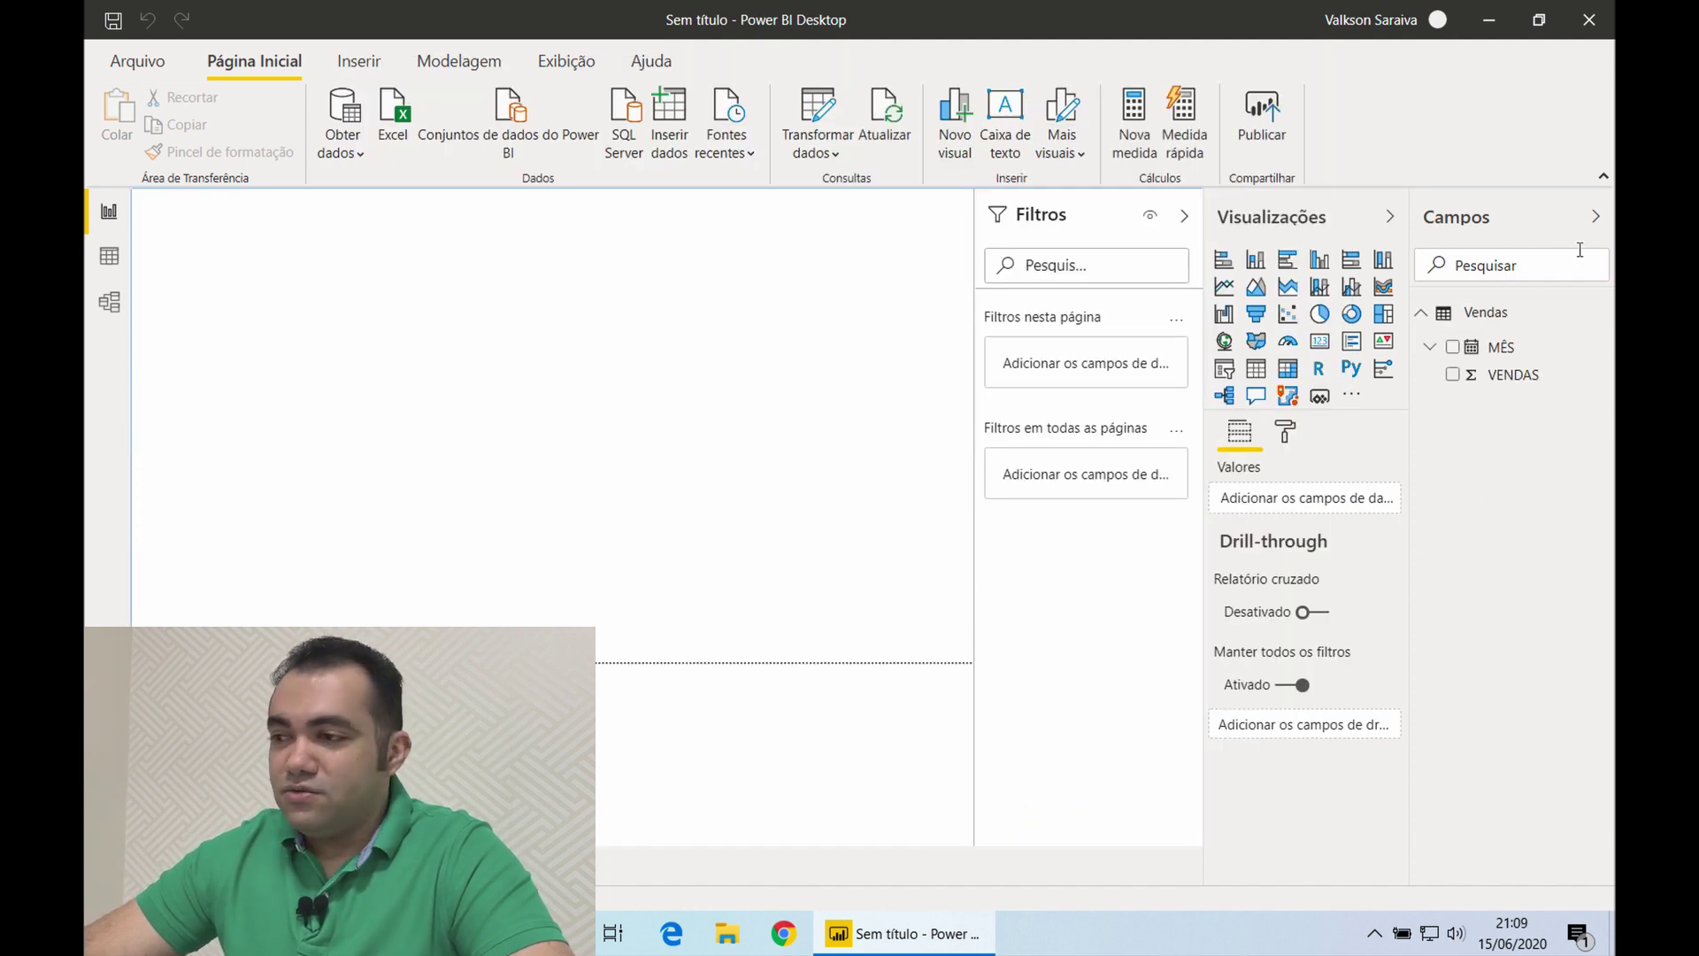
pyautogui.click(1501, 383)
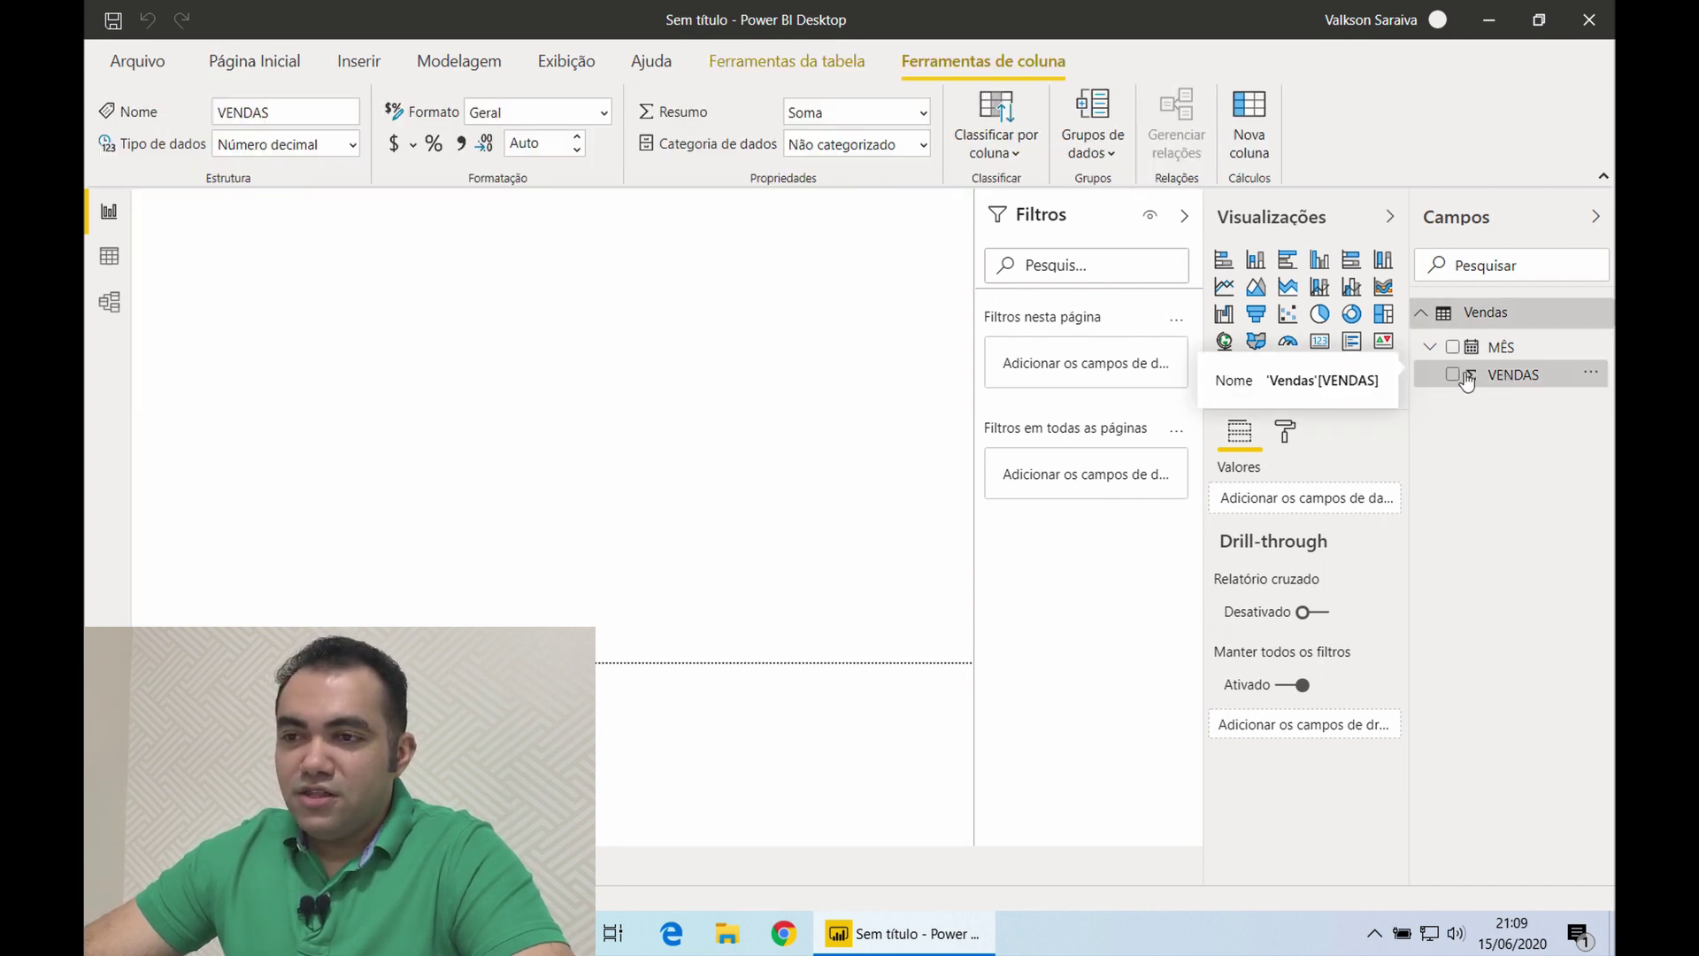
pyautogui.click(605, 112)
pyautogui.click(563, 232)
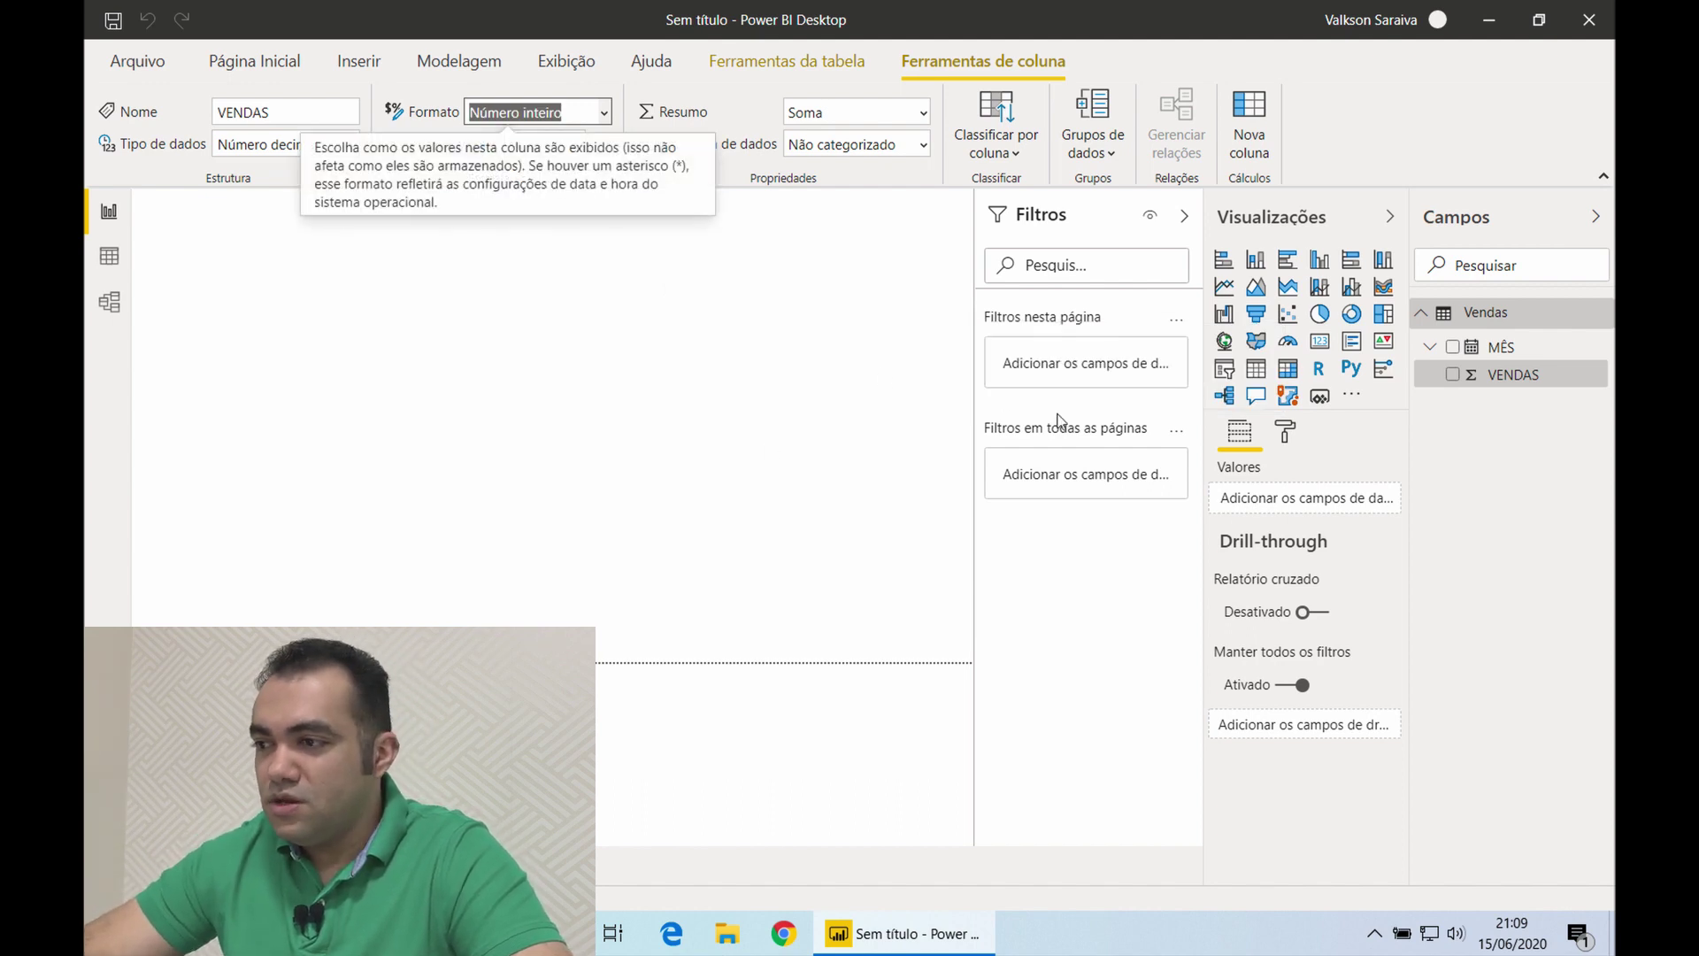
# Create a line chart of VENDAS by MÊS across the page width, plotting the MÊS dates instead of the date hierarchy
pyautogui.click(1452, 376)
pyautogui.click(1454, 376)
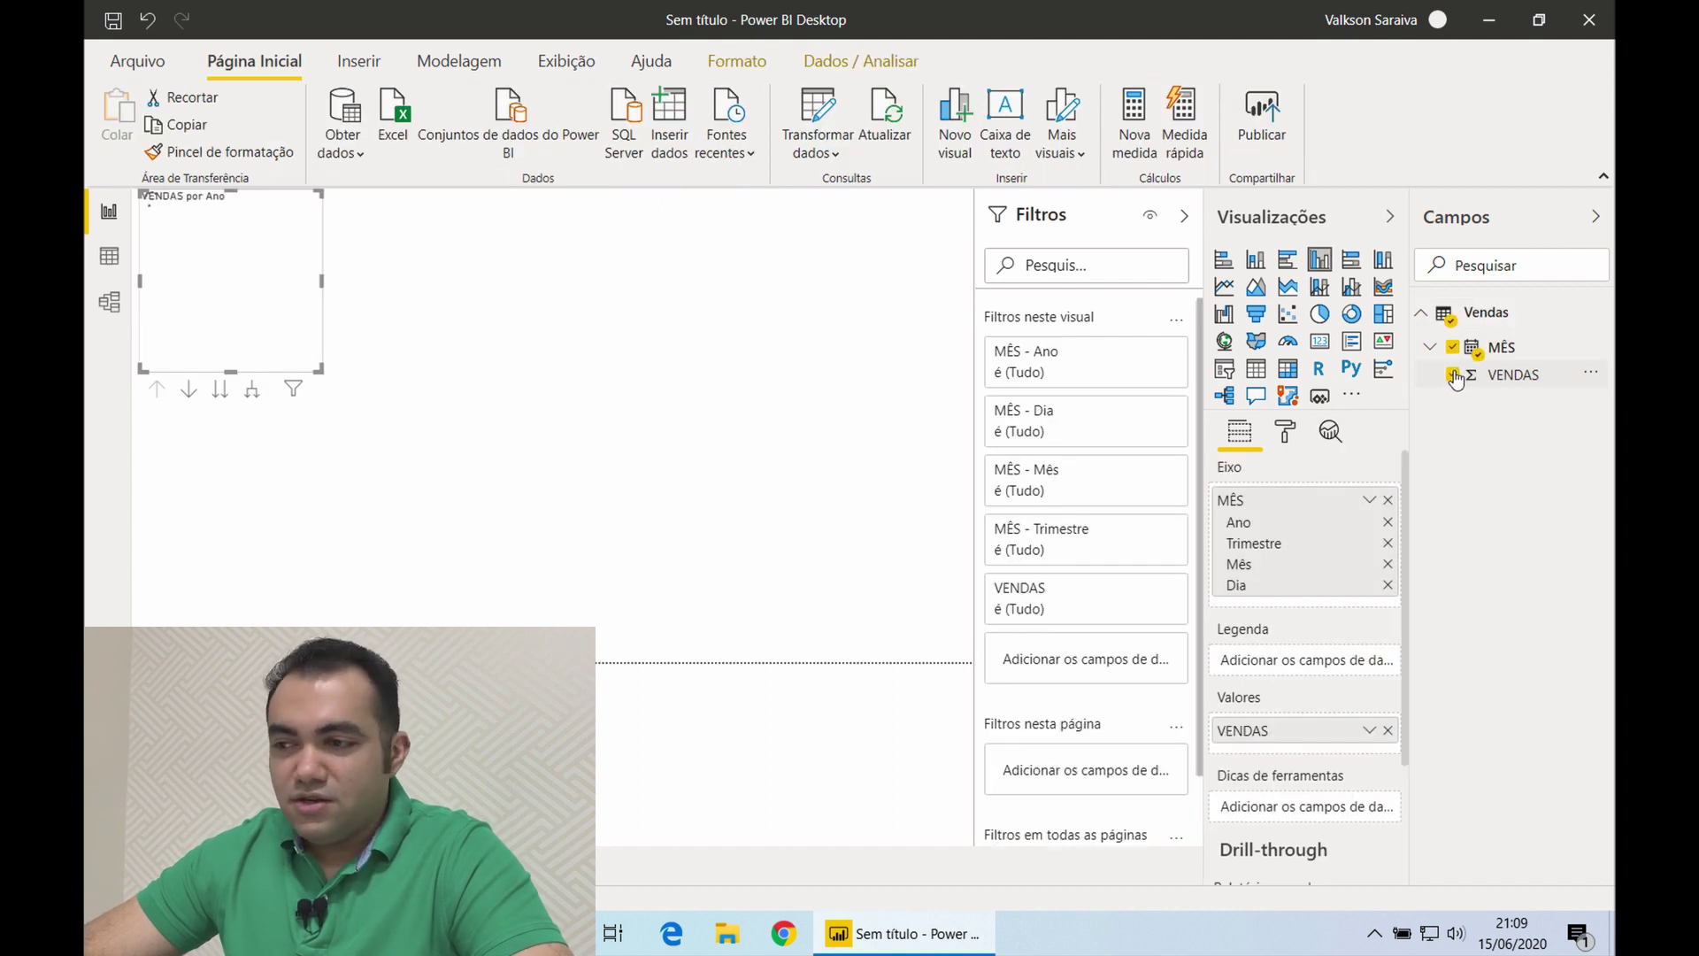
pyautogui.click(1225, 287)
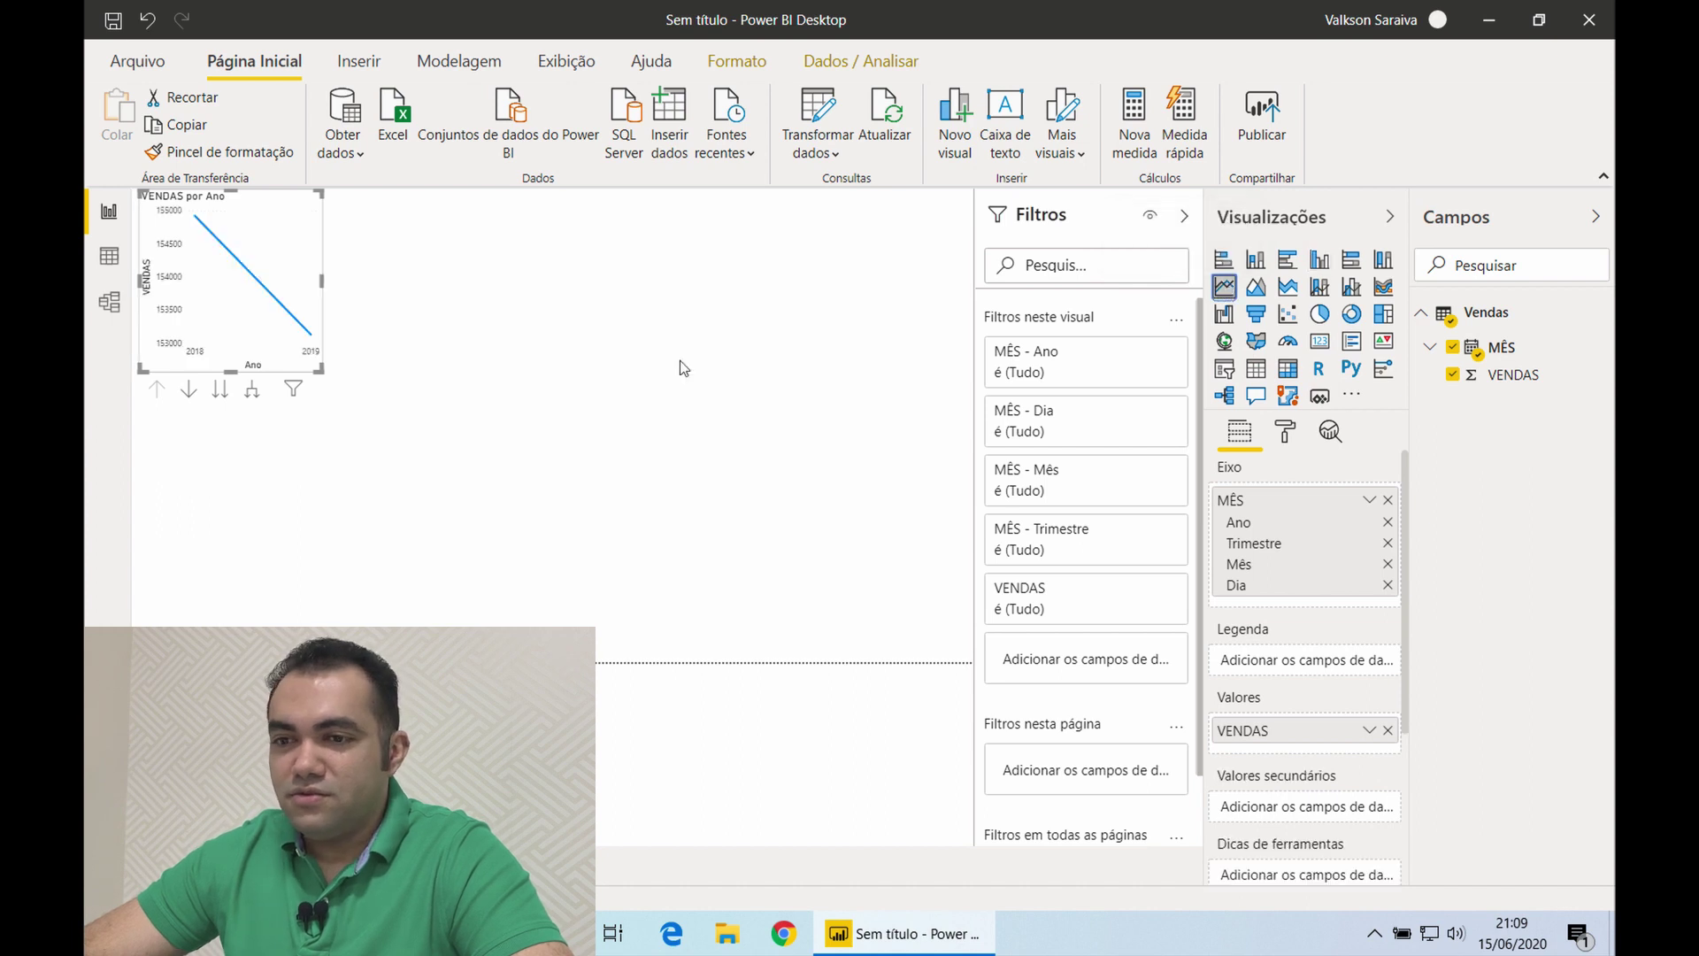
pyautogui.moveTo(321, 370); pyautogui.dragTo(973, 451)
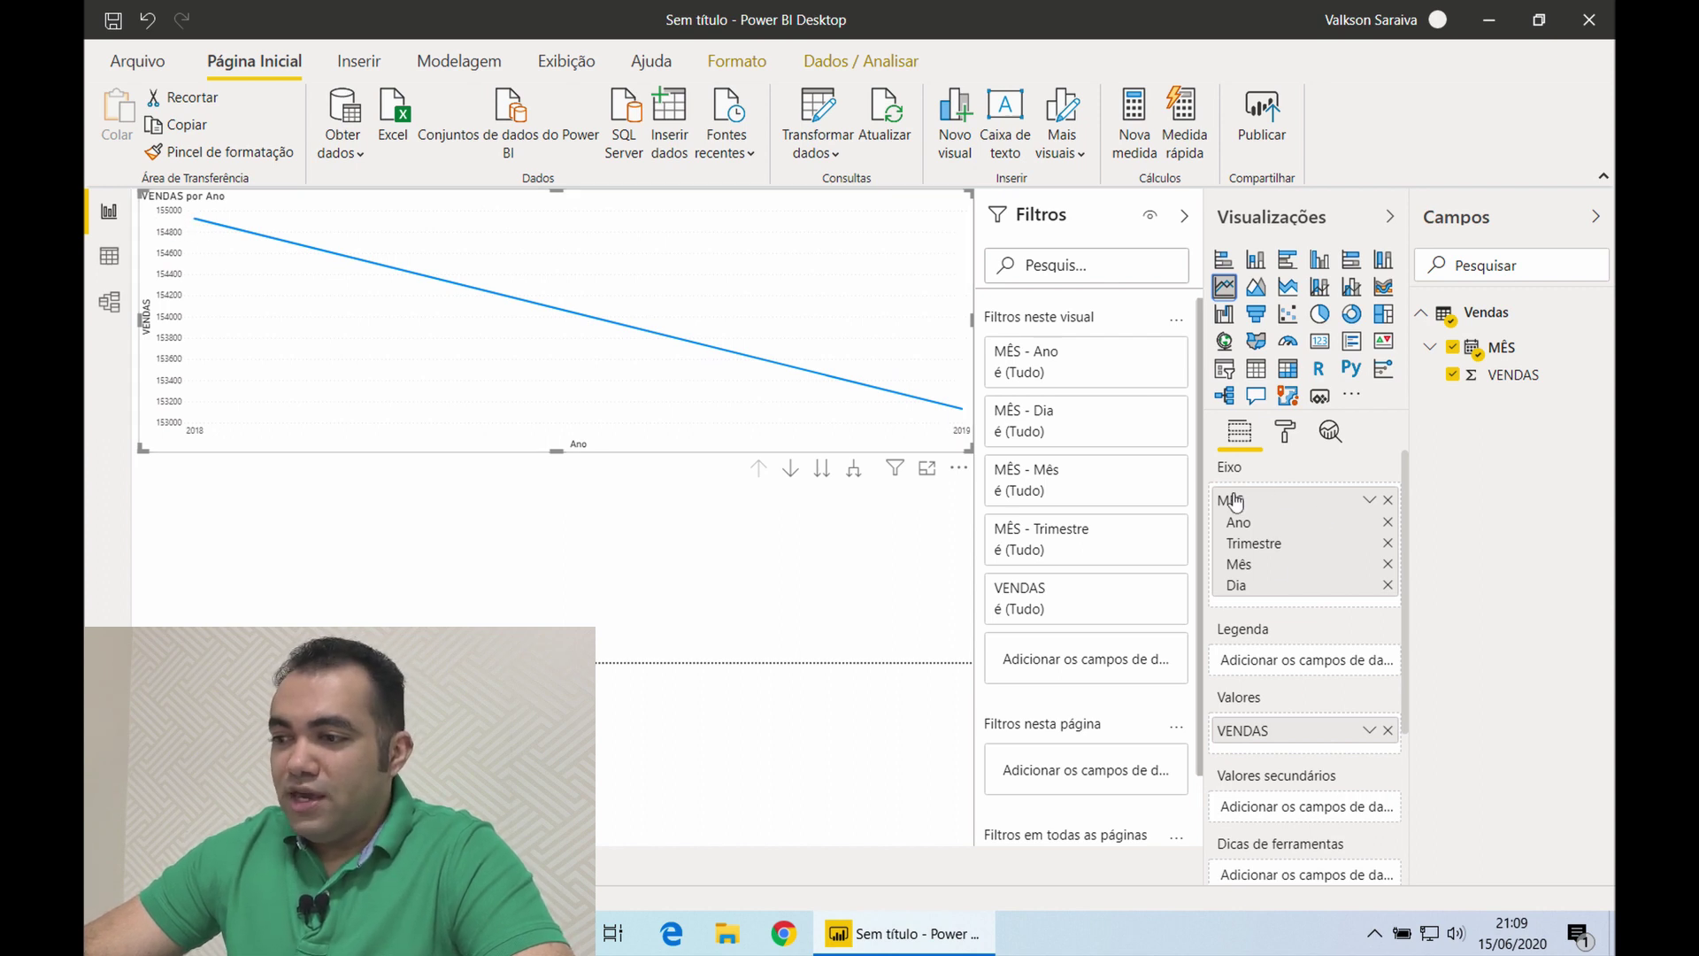
pyautogui.click(1369, 501)
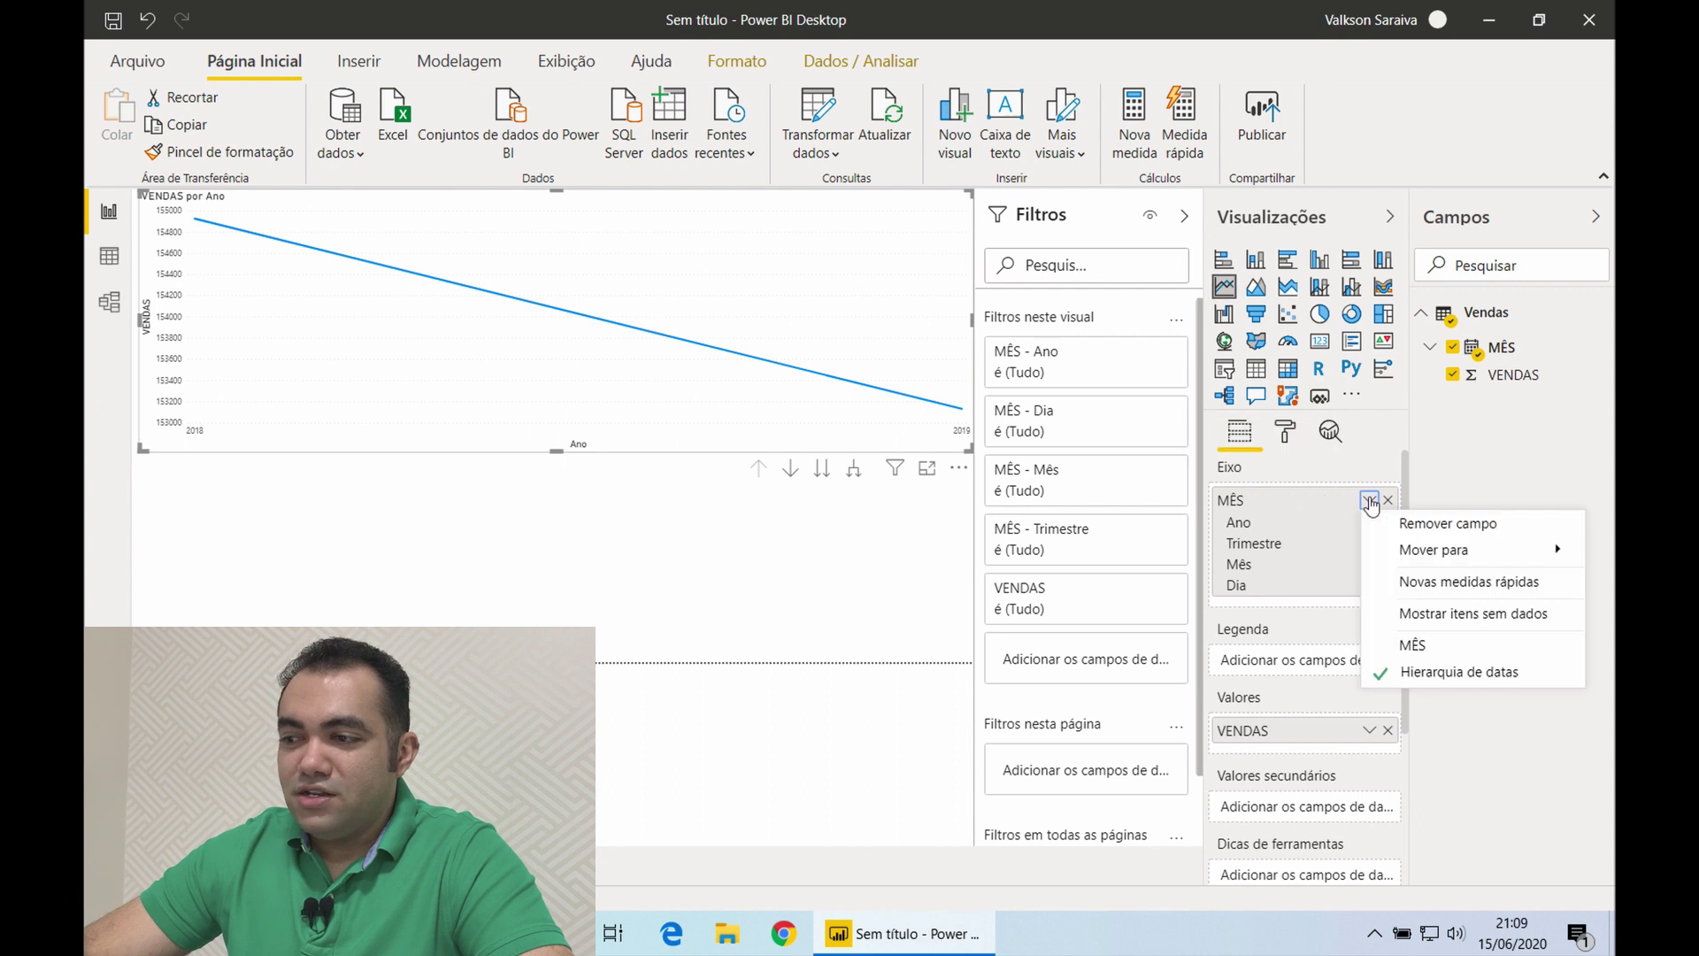
pyautogui.click(1407, 648)
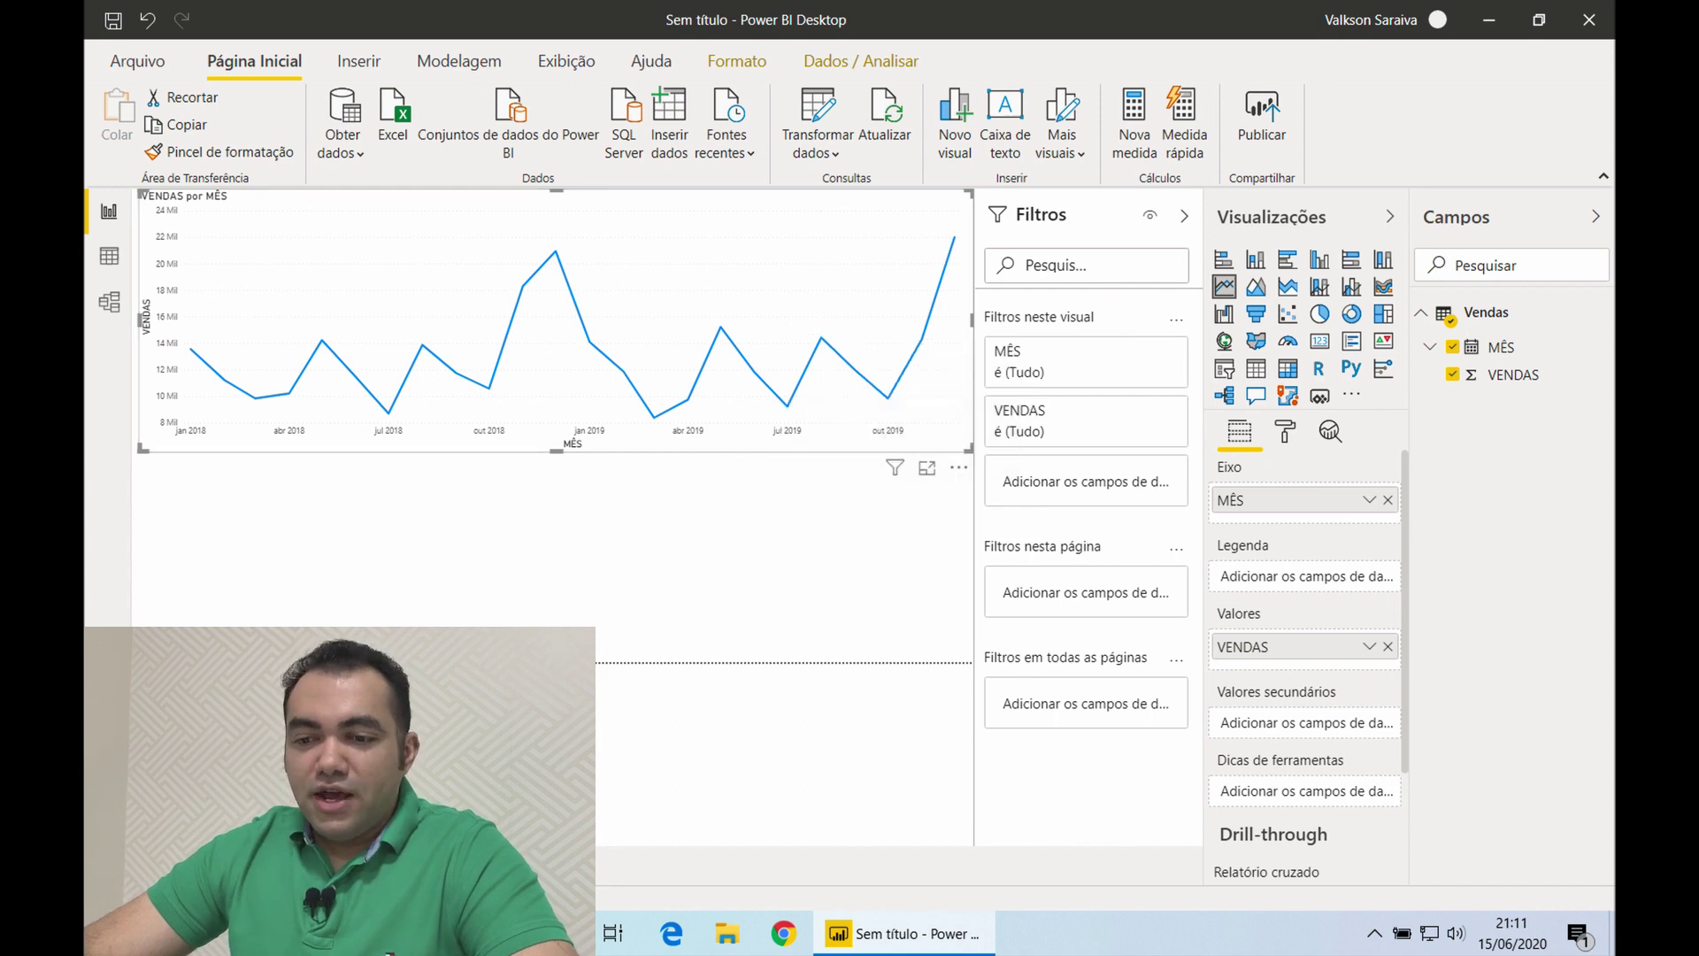
# On a new blank report page, create a line and clustered column chart of VENDAS by MÊS
pyautogui.press('Delete')
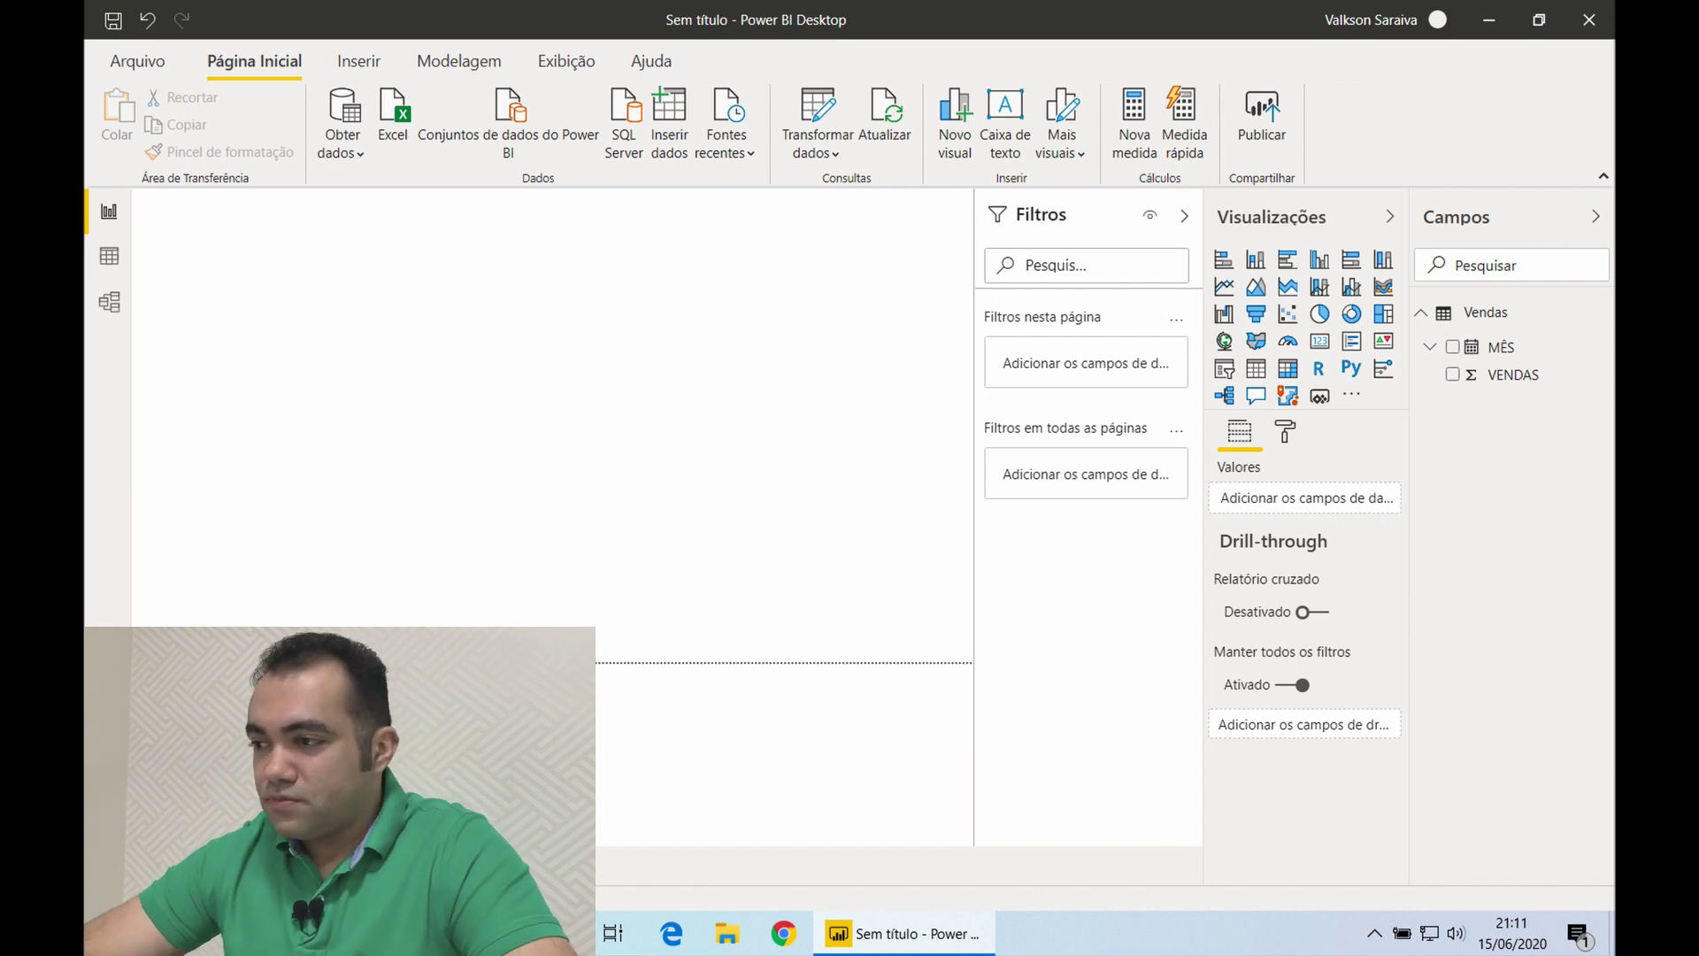
pyautogui.click(1452, 346)
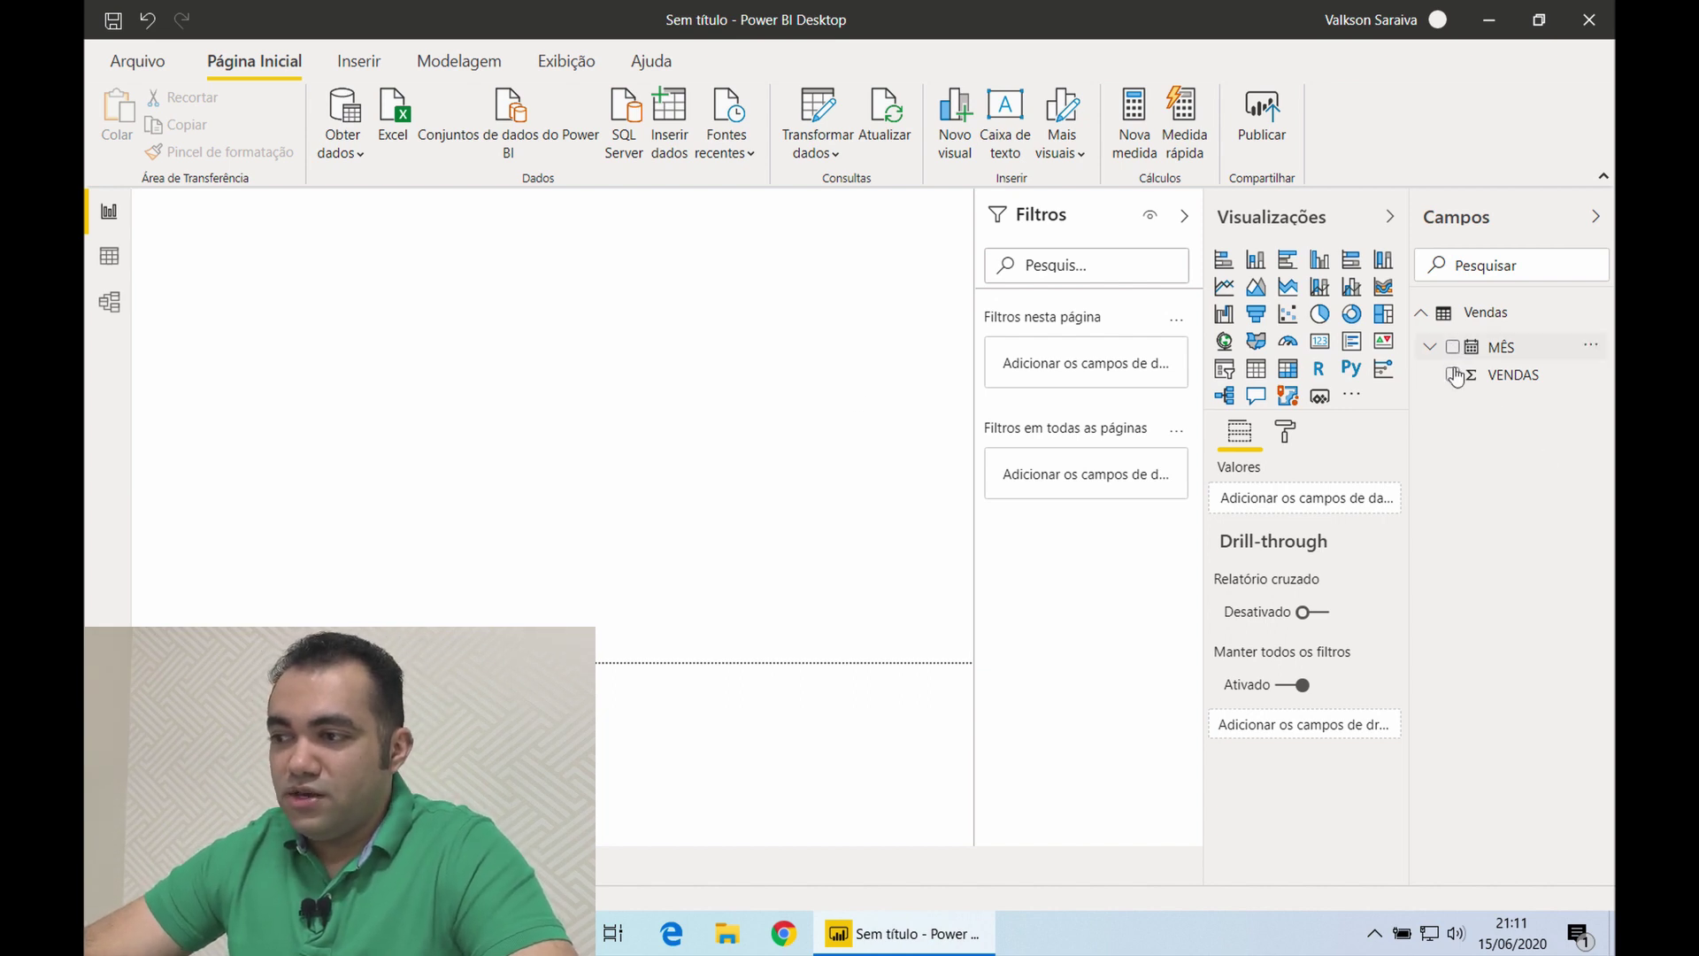
pyautogui.click(1453, 375)
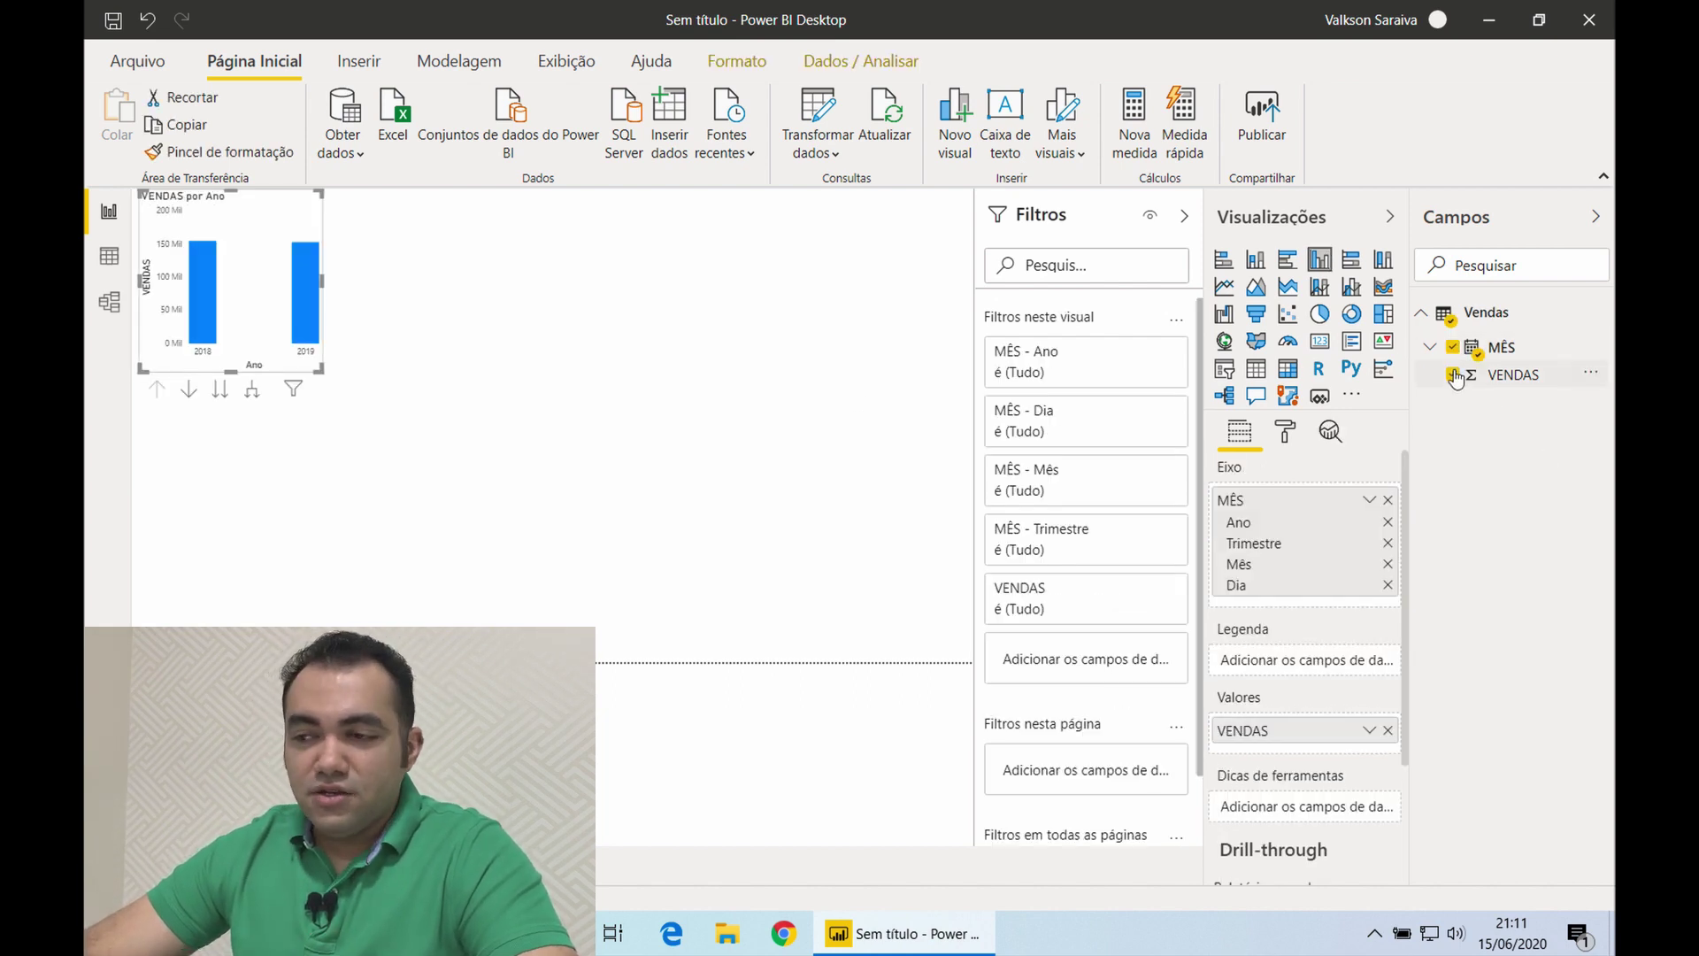
pyautogui.click(1350, 289)
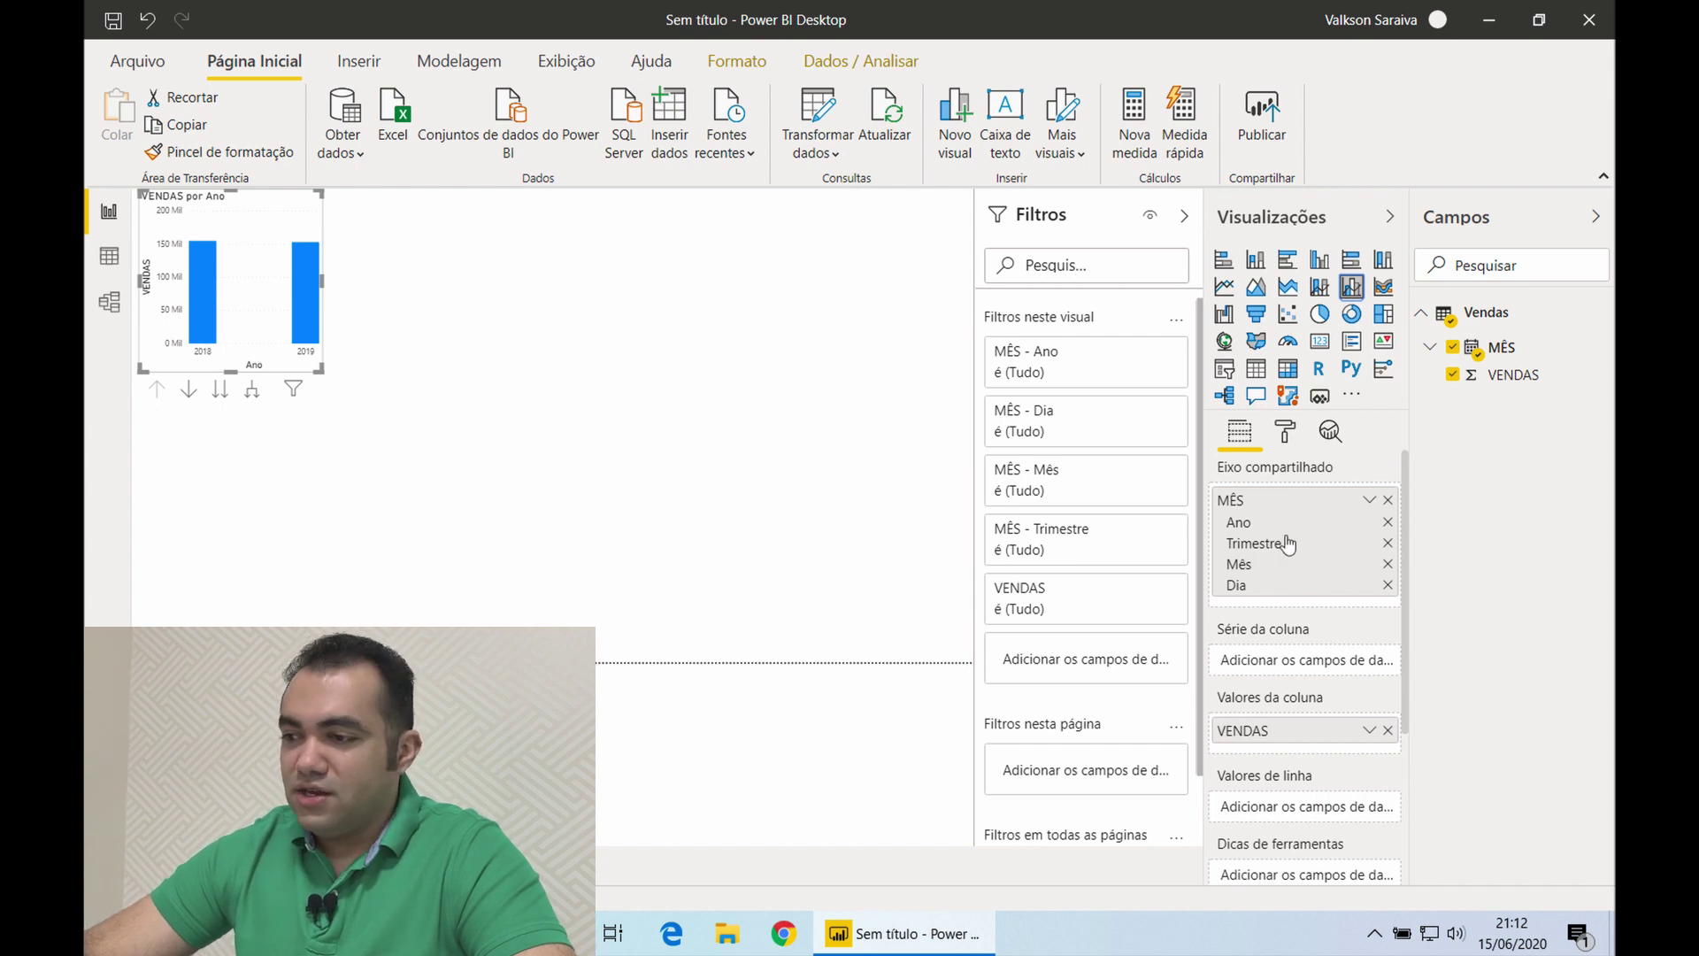
# Remove Ano, Trimestre and Dia from the chart's shared axis, then enlarge the chart to the full page width
pyautogui.click(1387, 522)
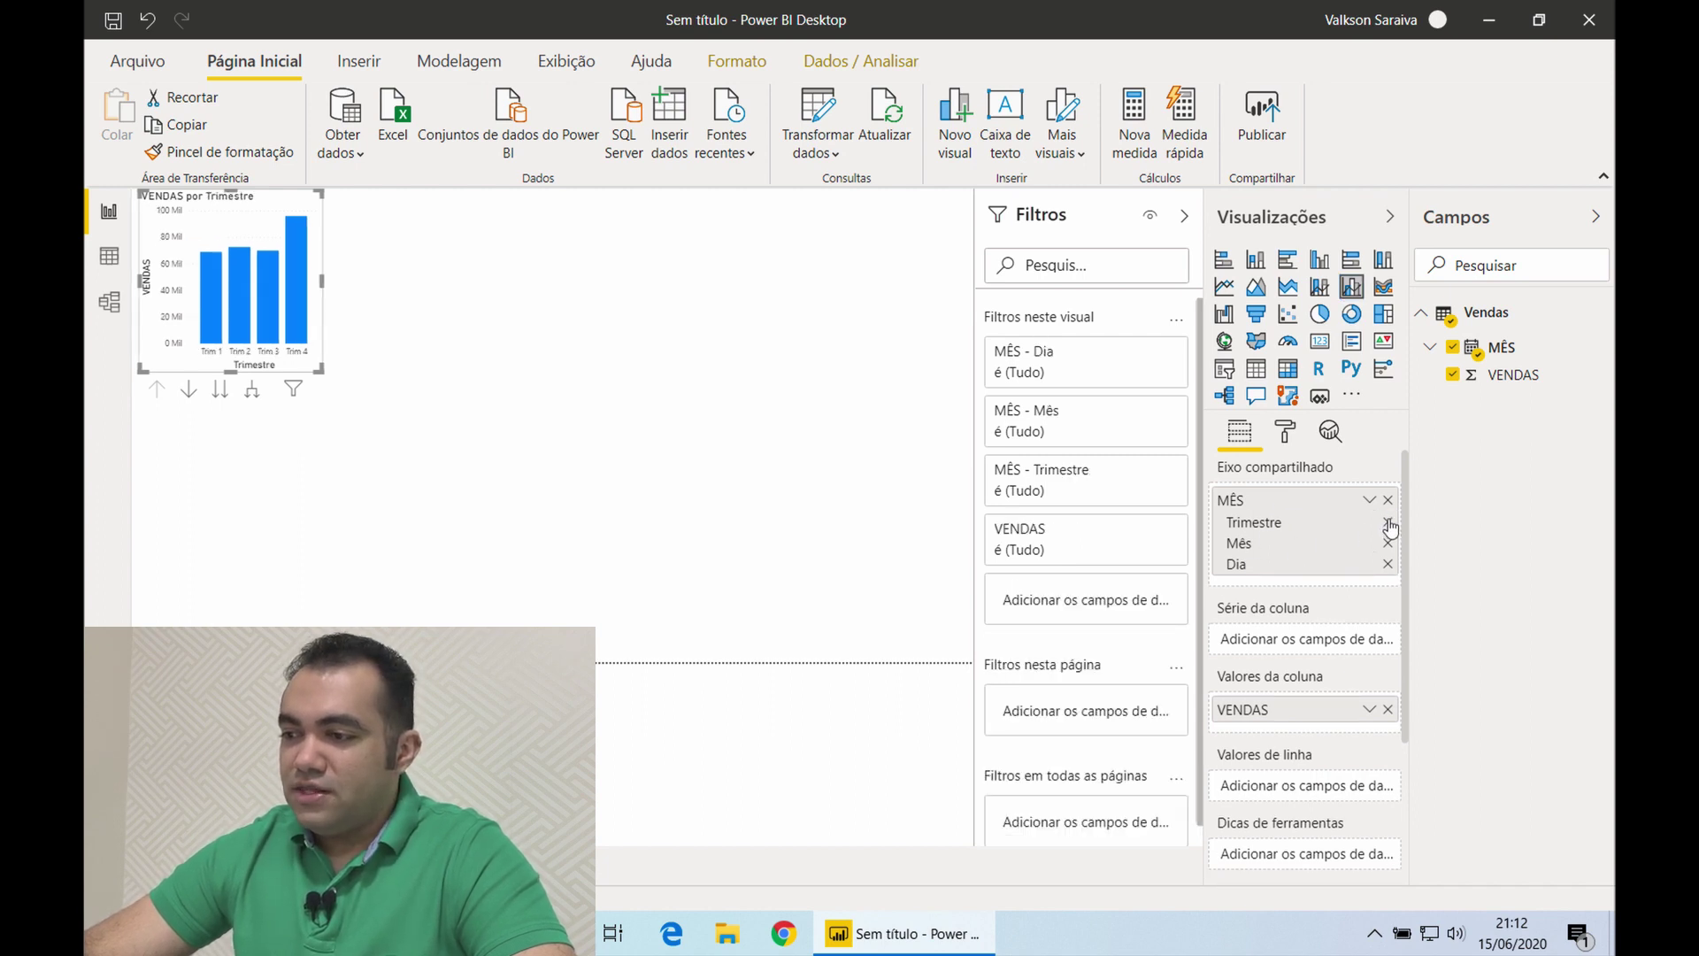
pyautogui.click(1387, 523)
pyautogui.click(1387, 544)
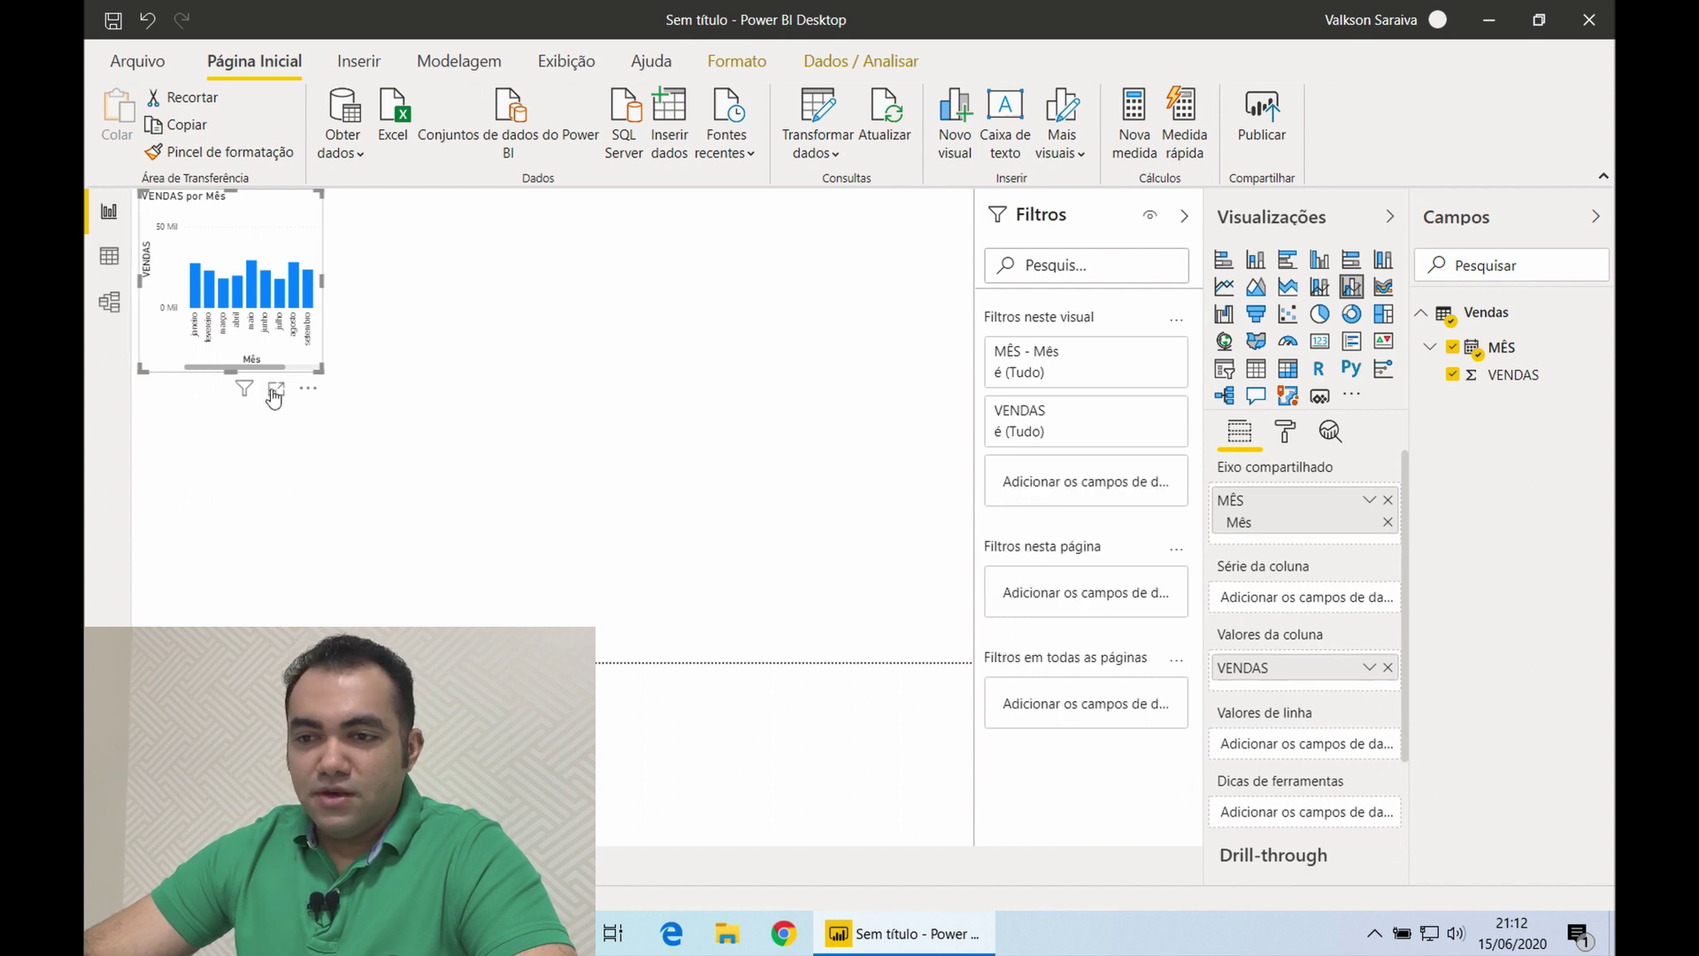
pyautogui.click(326, 369)
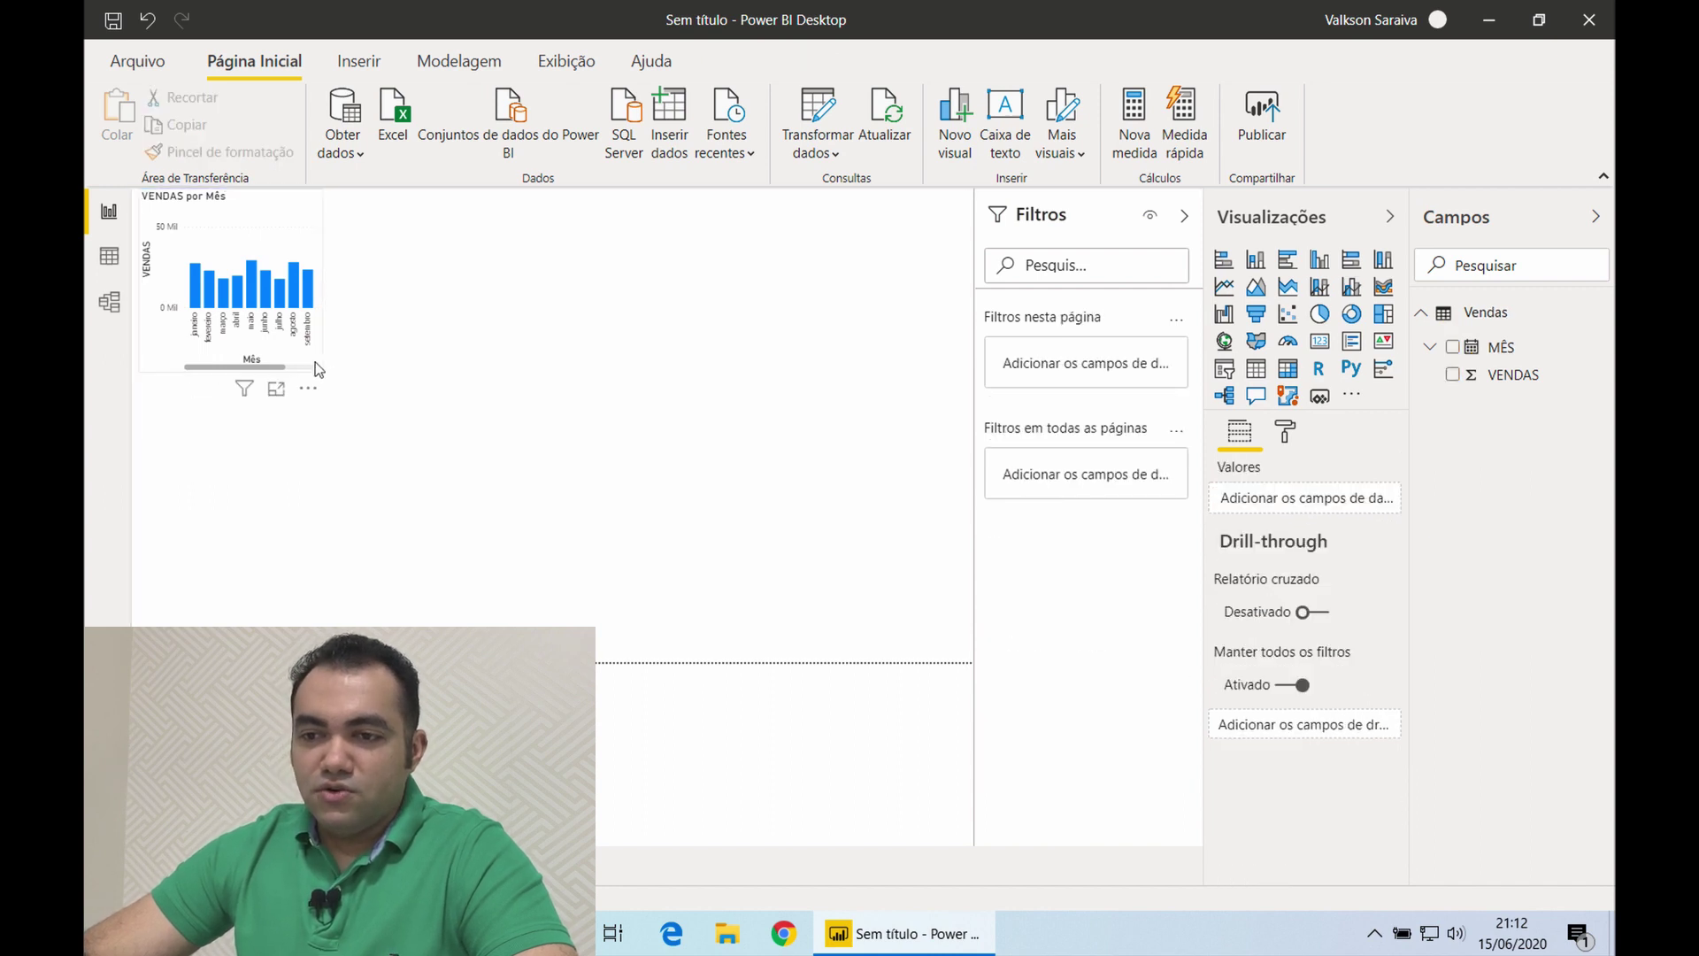
pyautogui.click(315, 363)
pyautogui.moveTo(435, 391); pyautogui.dragTo(970, 520)
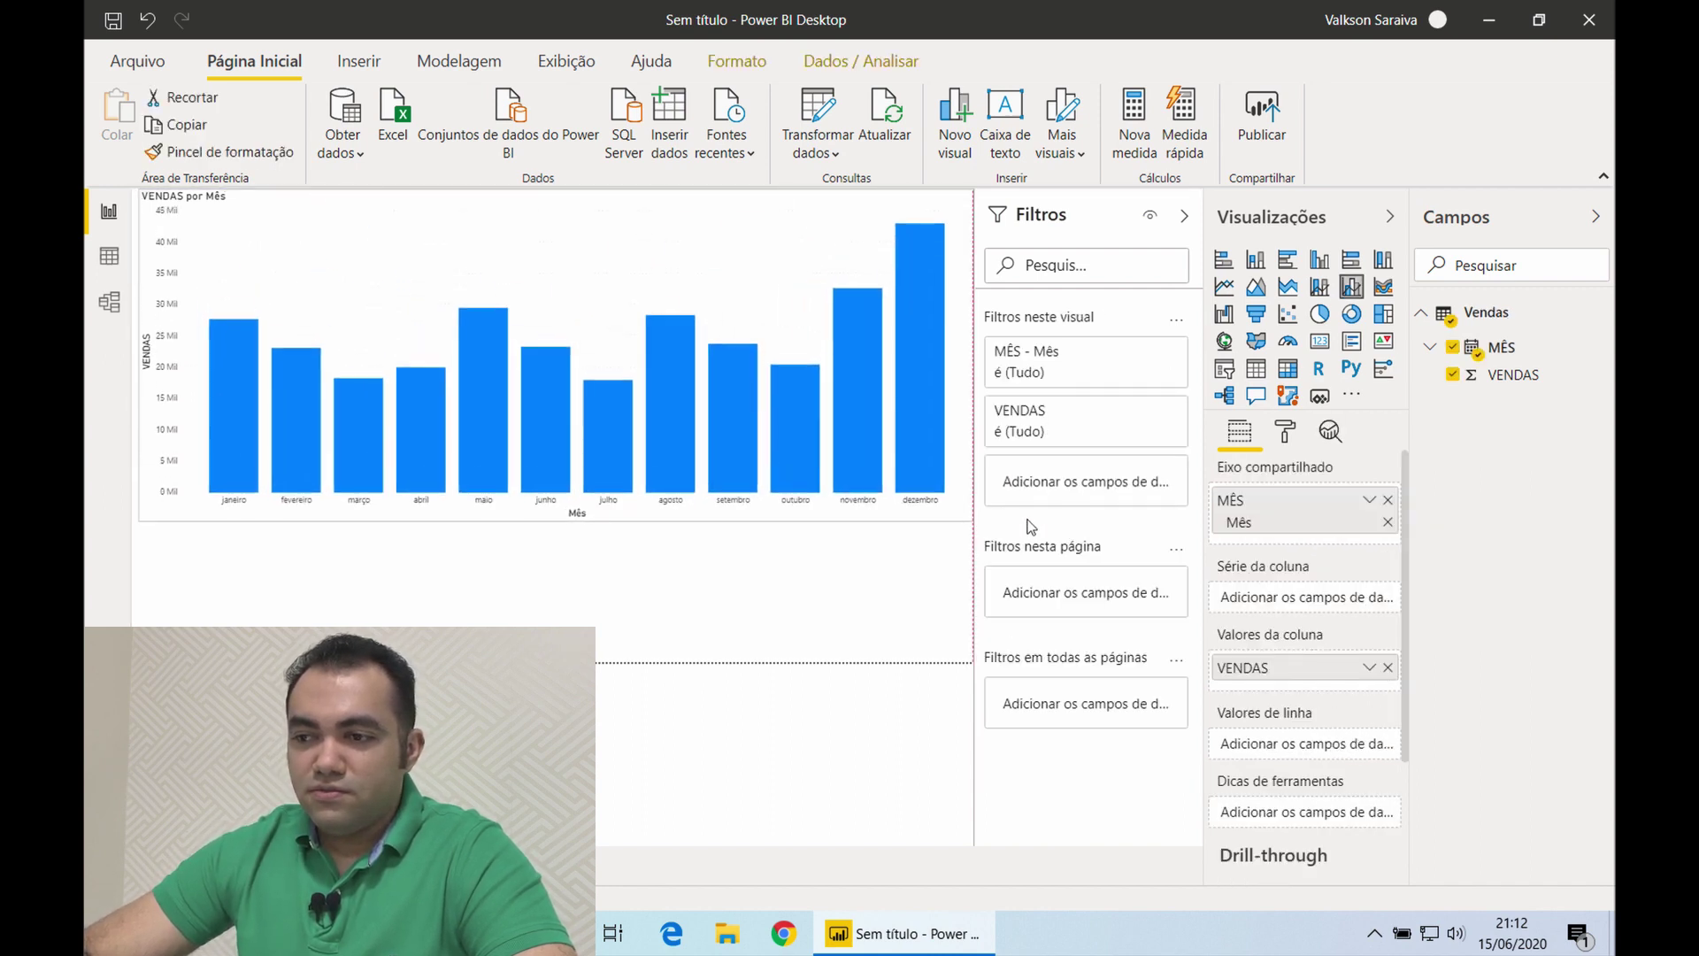
# Turn on the column chart's data labels and set their display units to Nenhum
pyautogui.click(1286, 434)
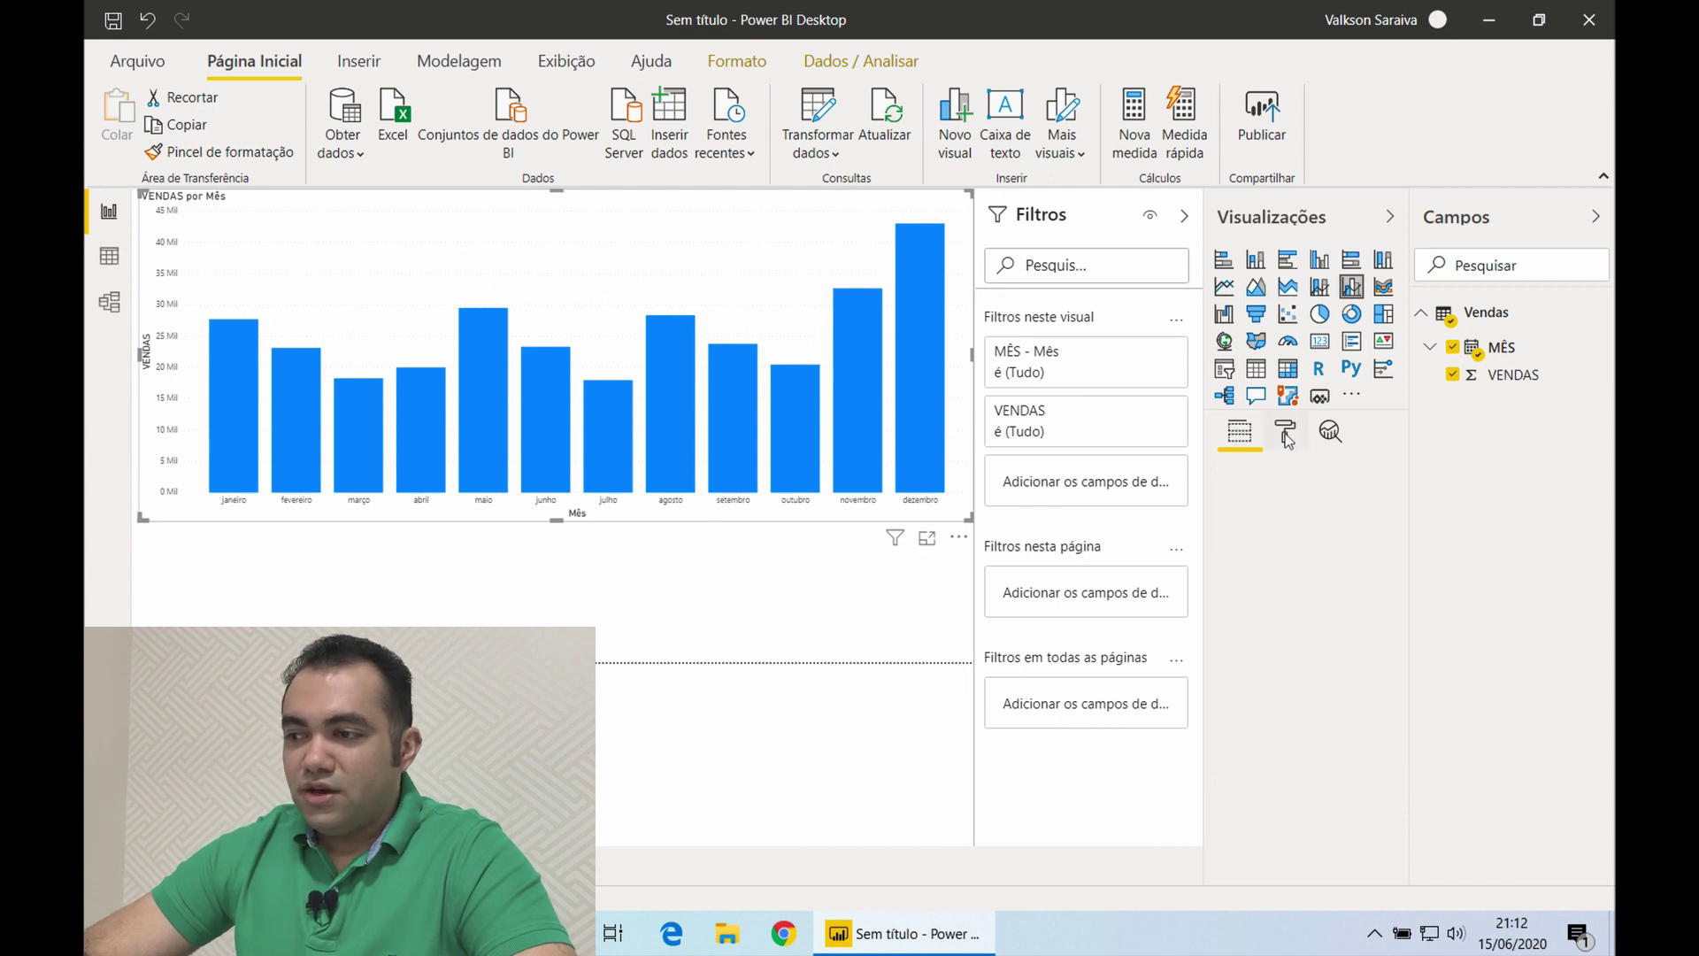
pyautogui.scroll(-1, 1286, 619)
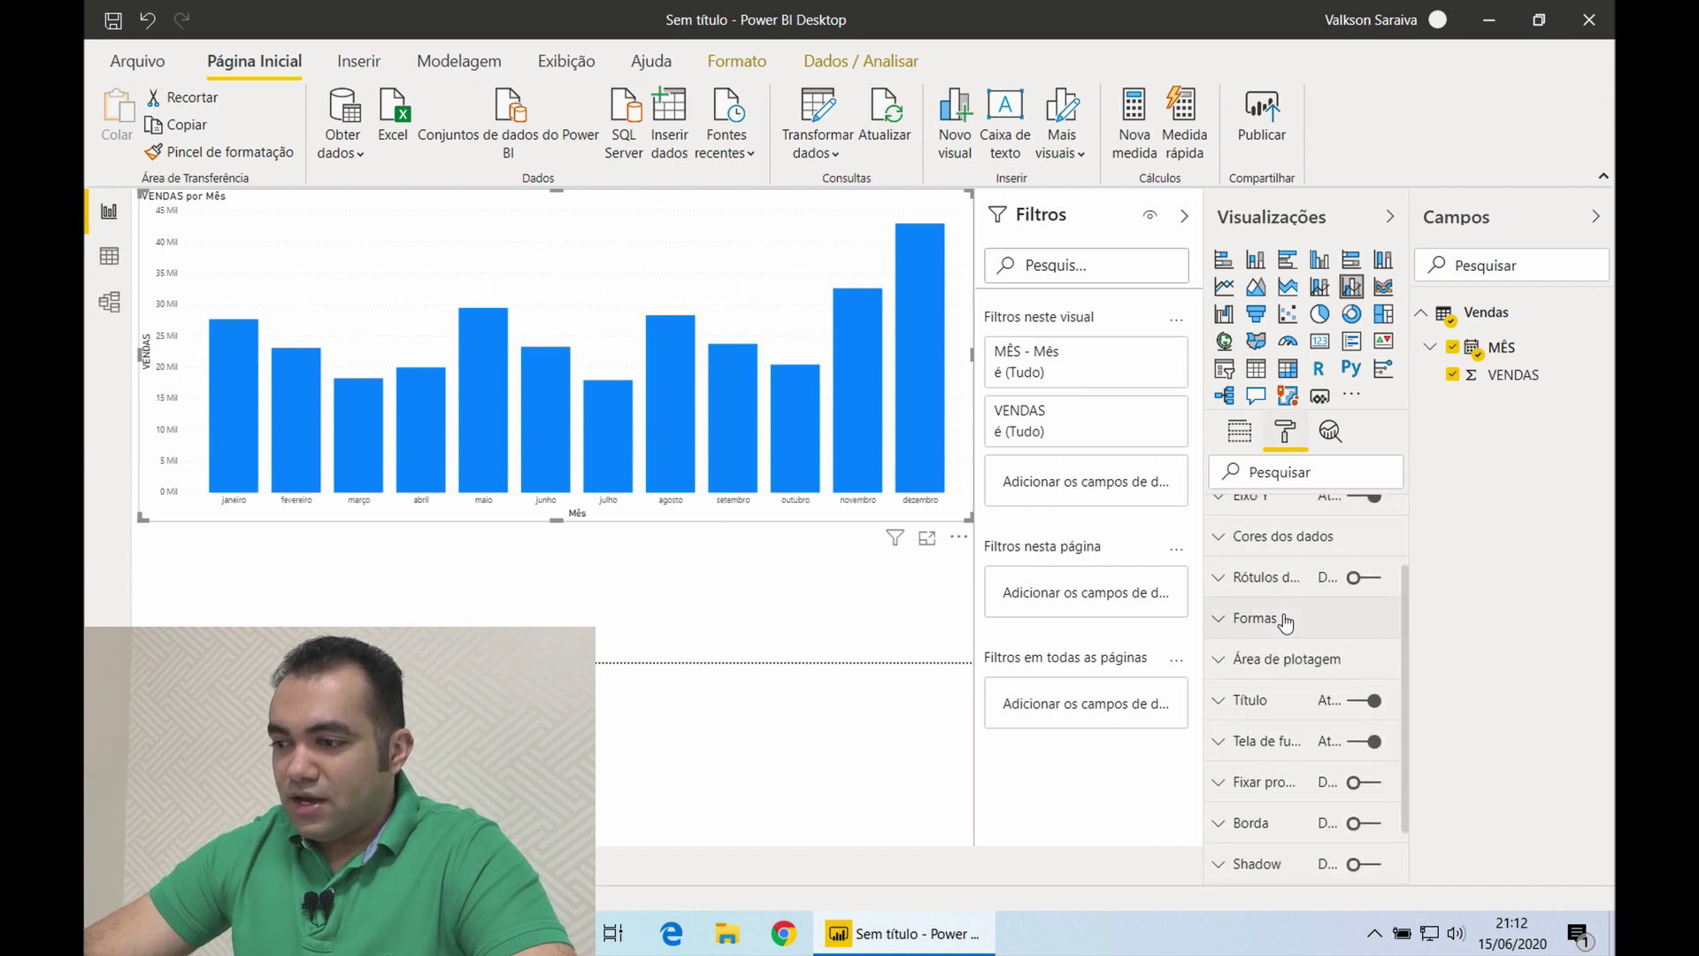
pyautogui.click(1374, 578)
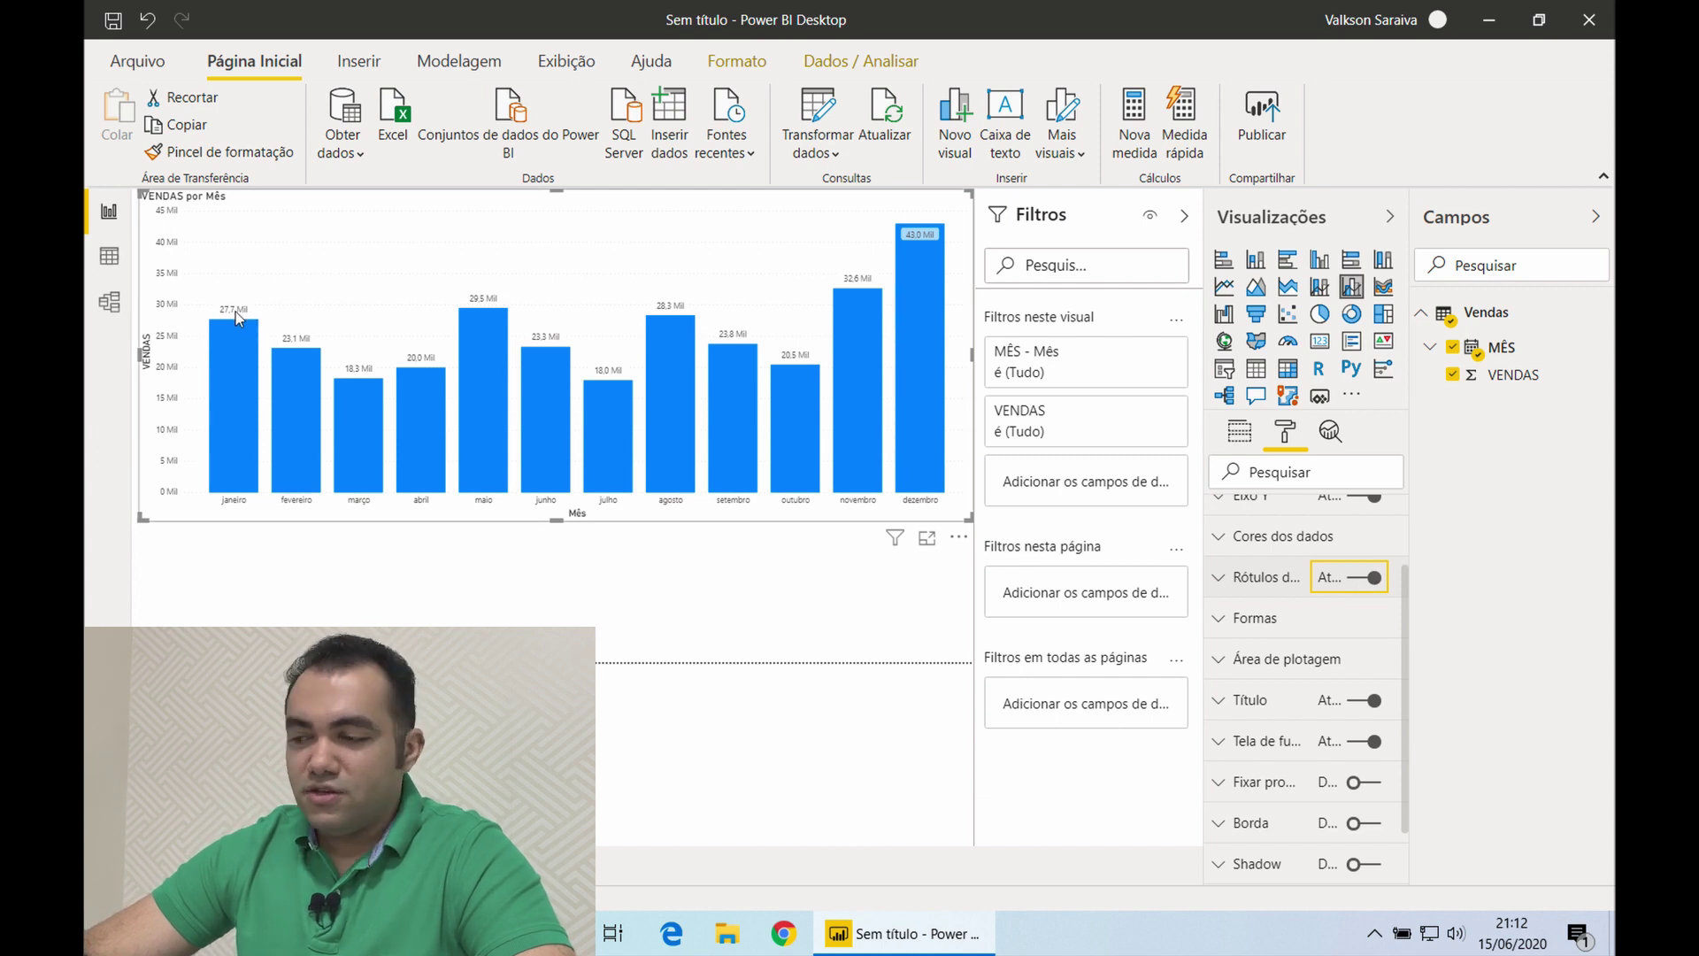
pyautogui.click(1222, 579)
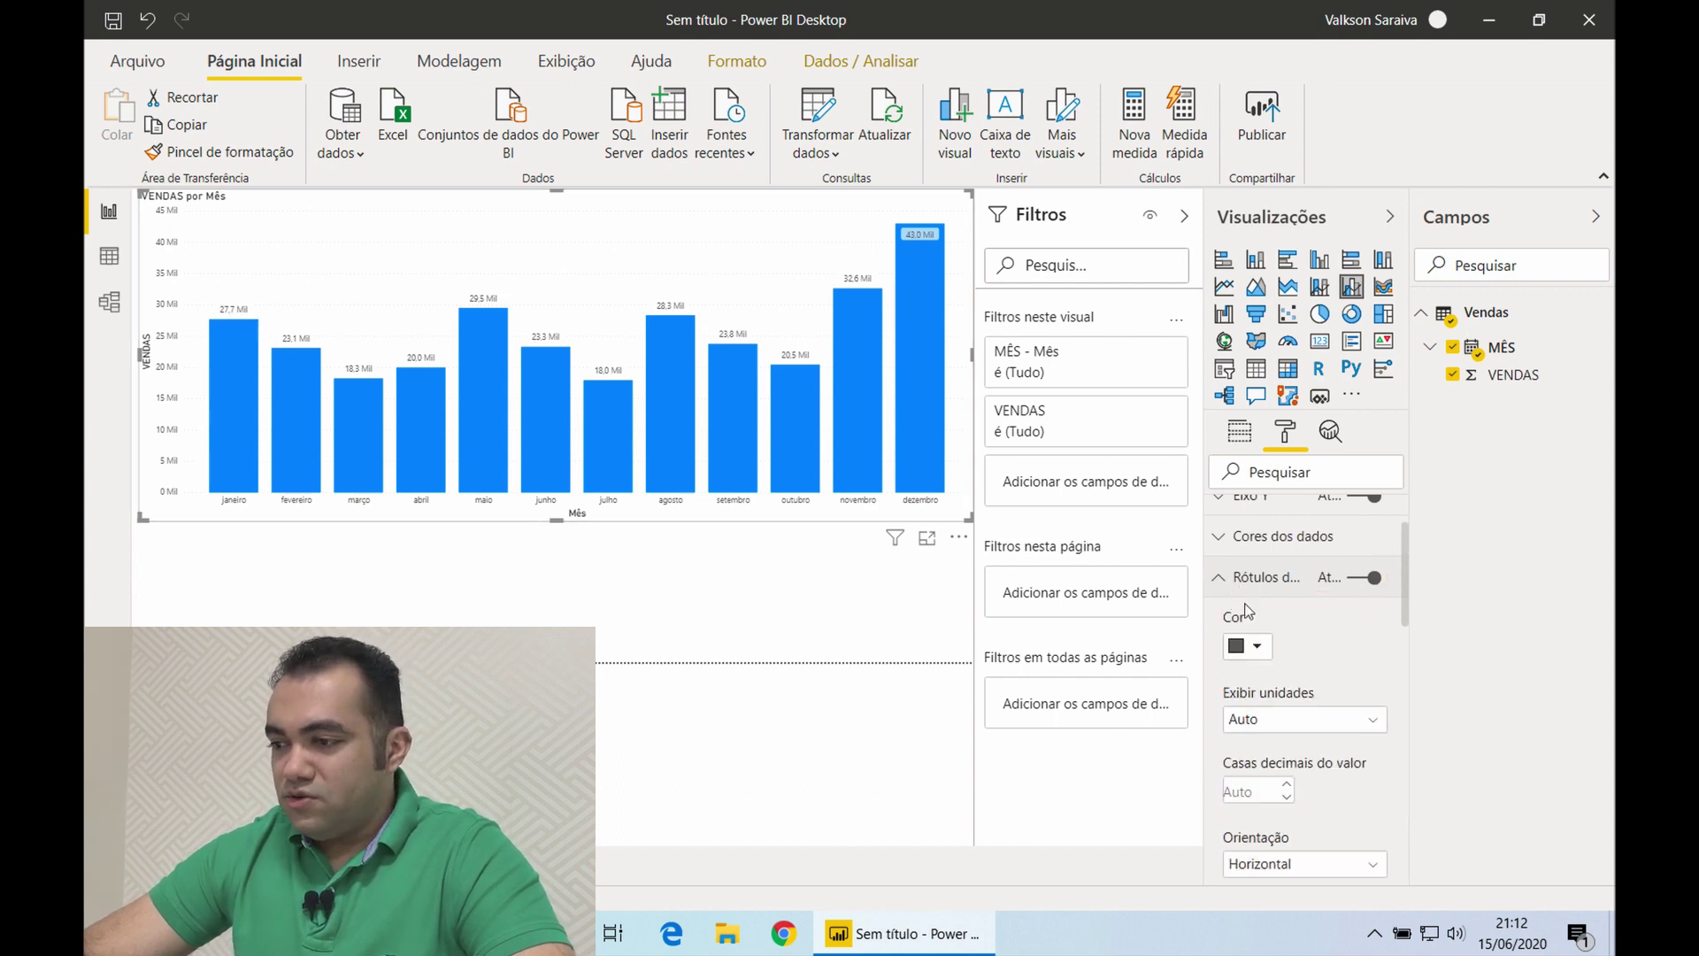
pyautogui.scroll(-1, 1270, 666)
pyautogui.click(1285, 646)
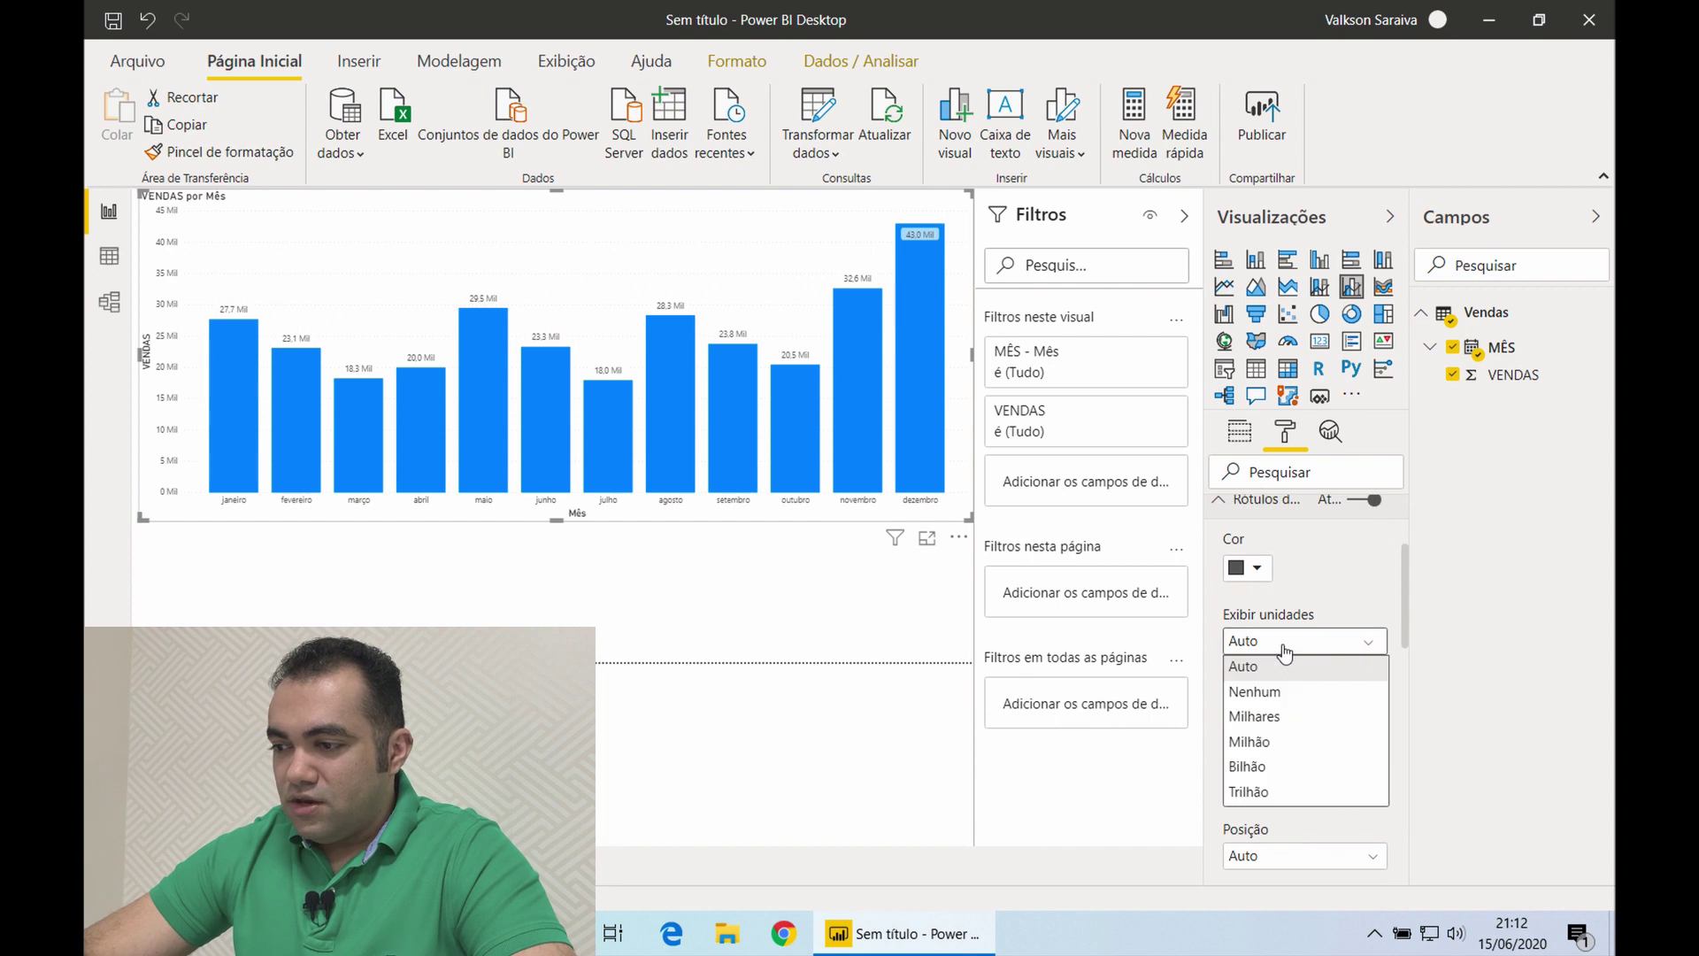
pyautogui.click(1266, 704)
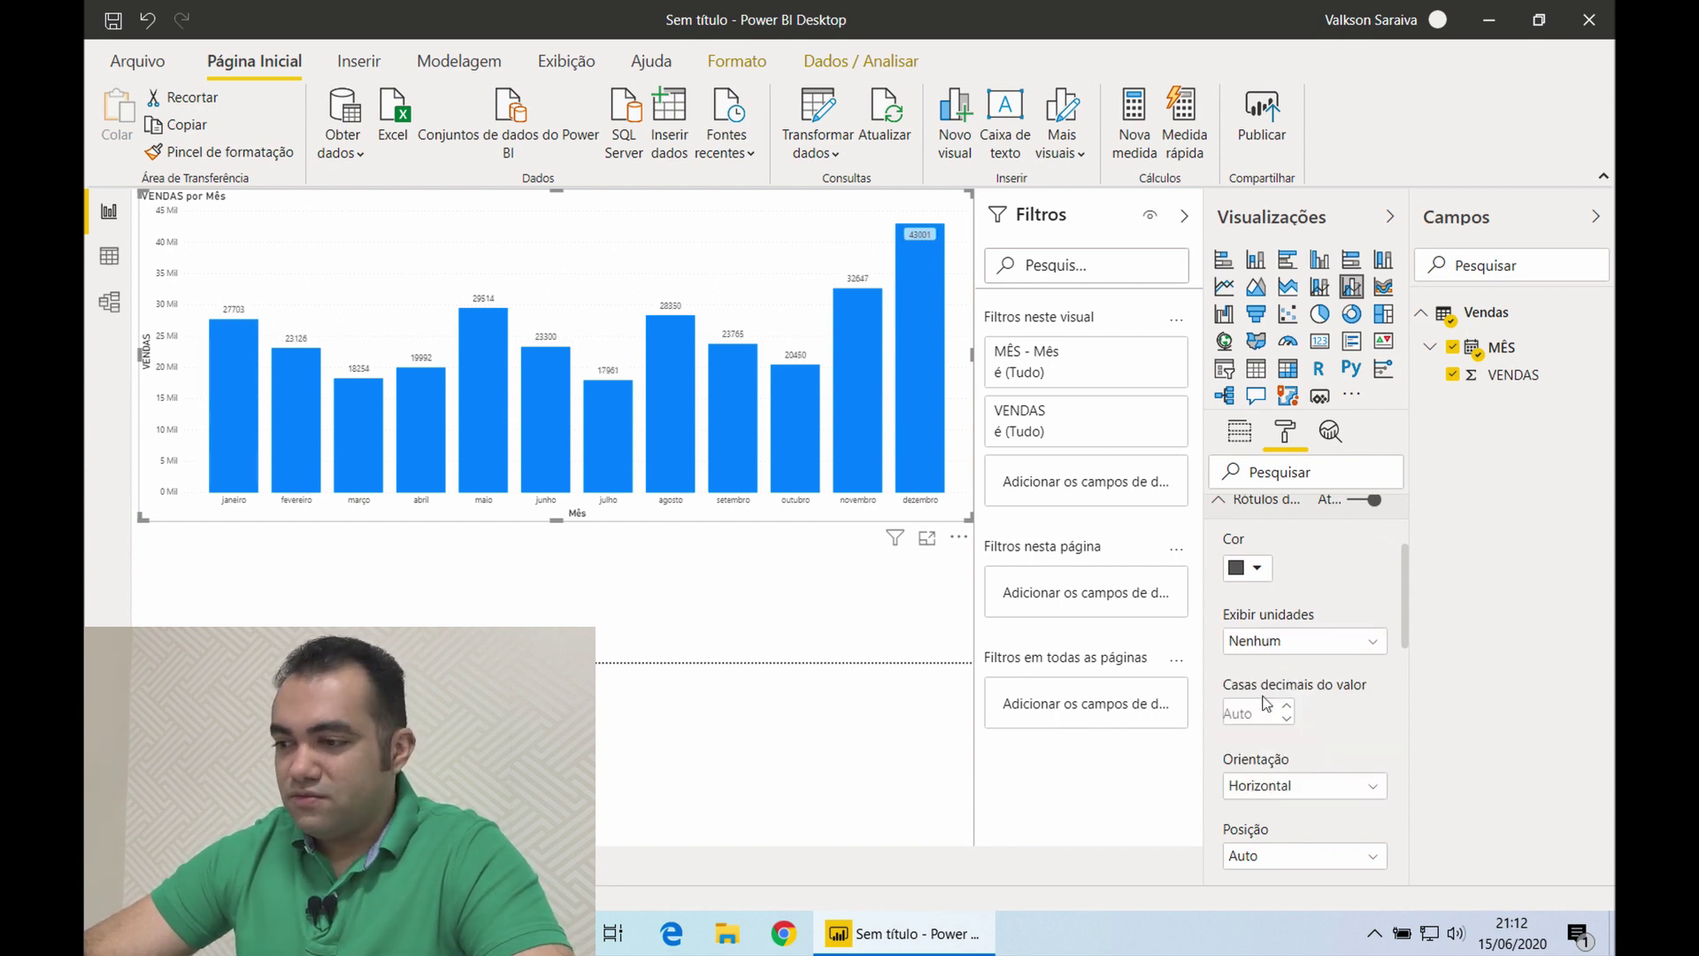
# Set the data labels' orientation to Vertical and their position to Interior central
pyautogui.scroll(-2, 1267, 704)
pyautogui.click(1274, 689)
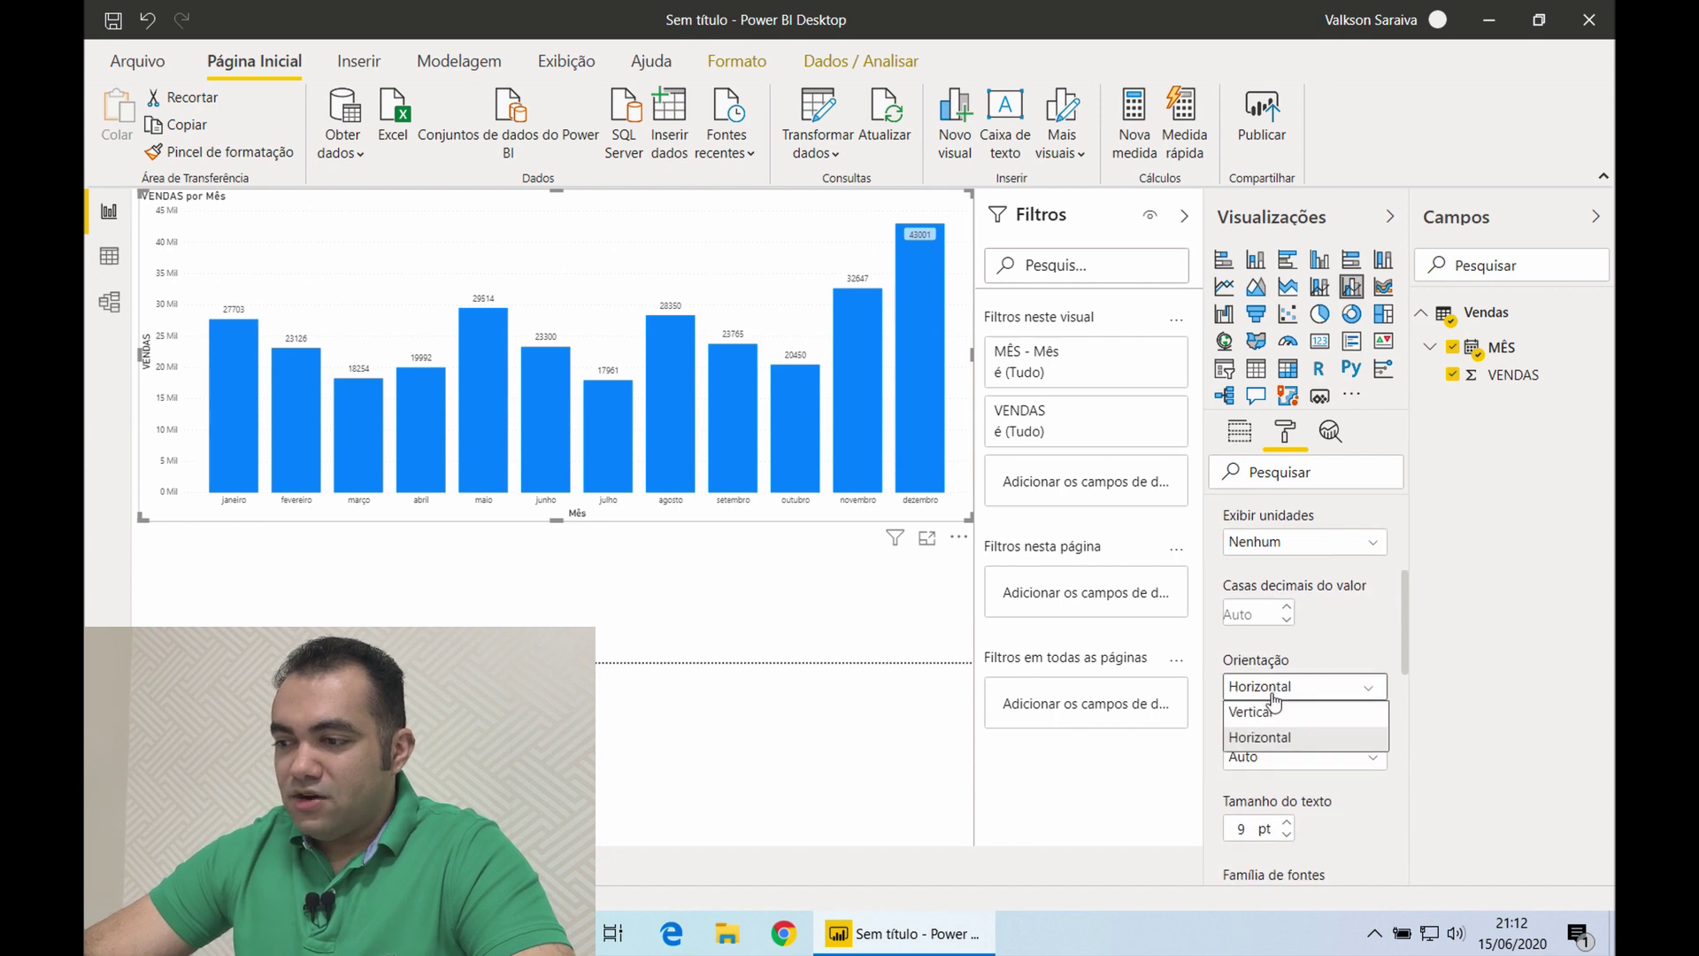
pyautogui.click(1266, 712)
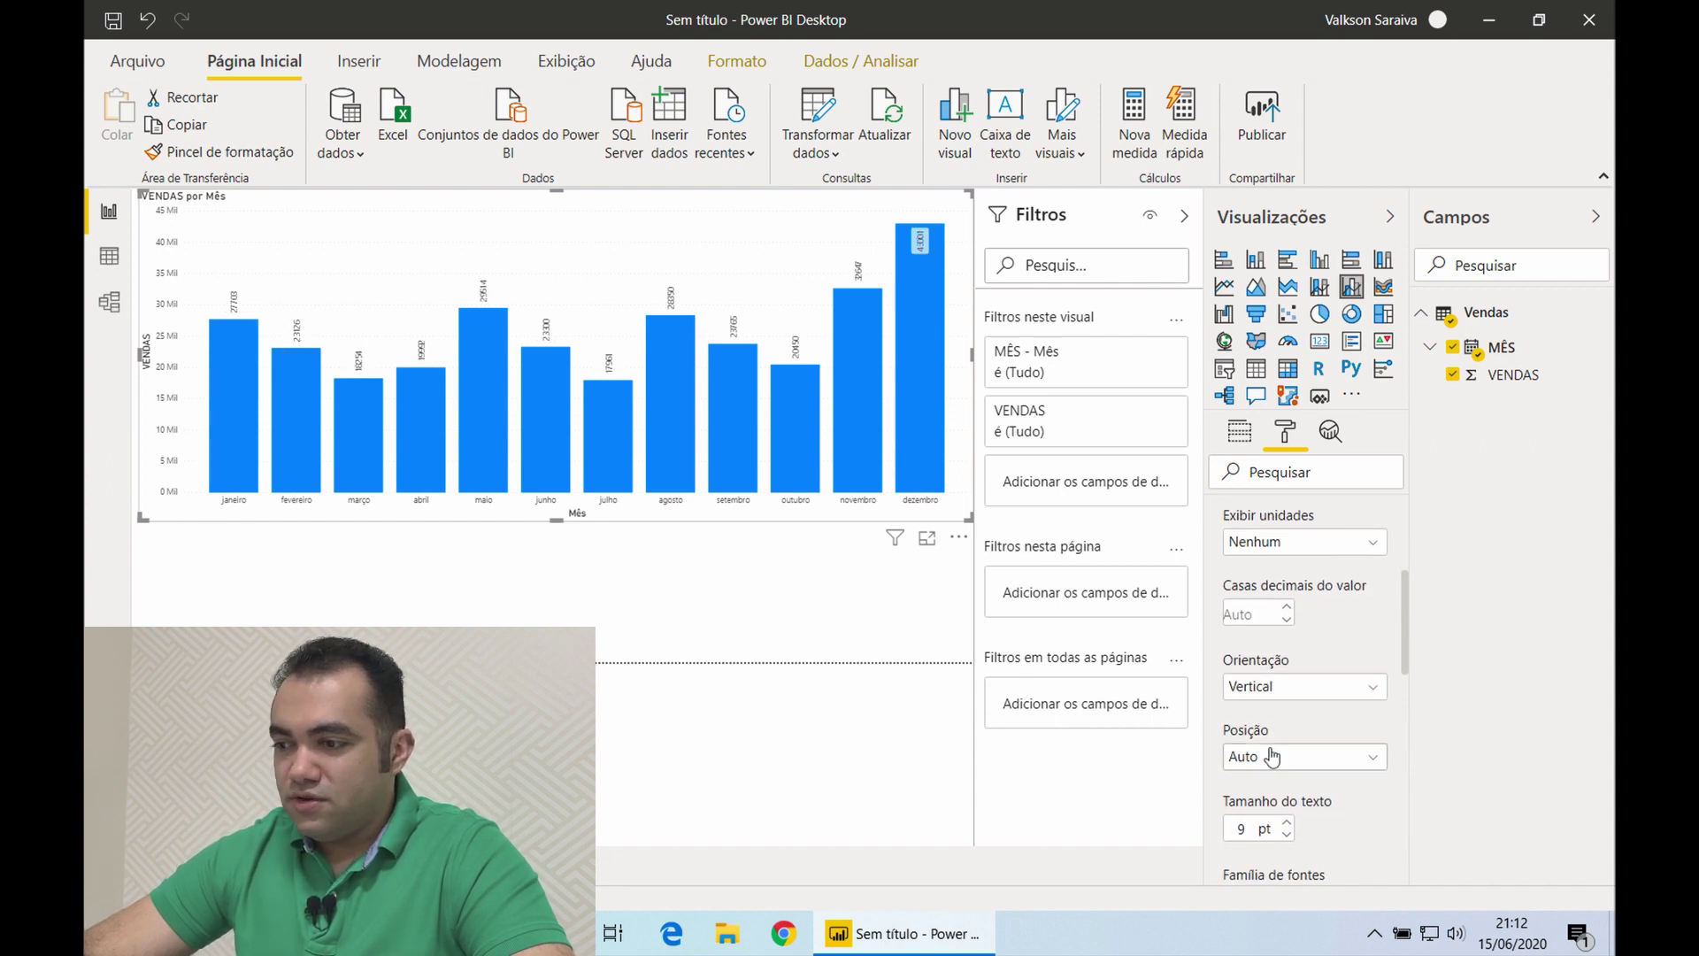
pyautogui.scroll(-2, 1287, 752)
pyautogui.click(1282, 683)
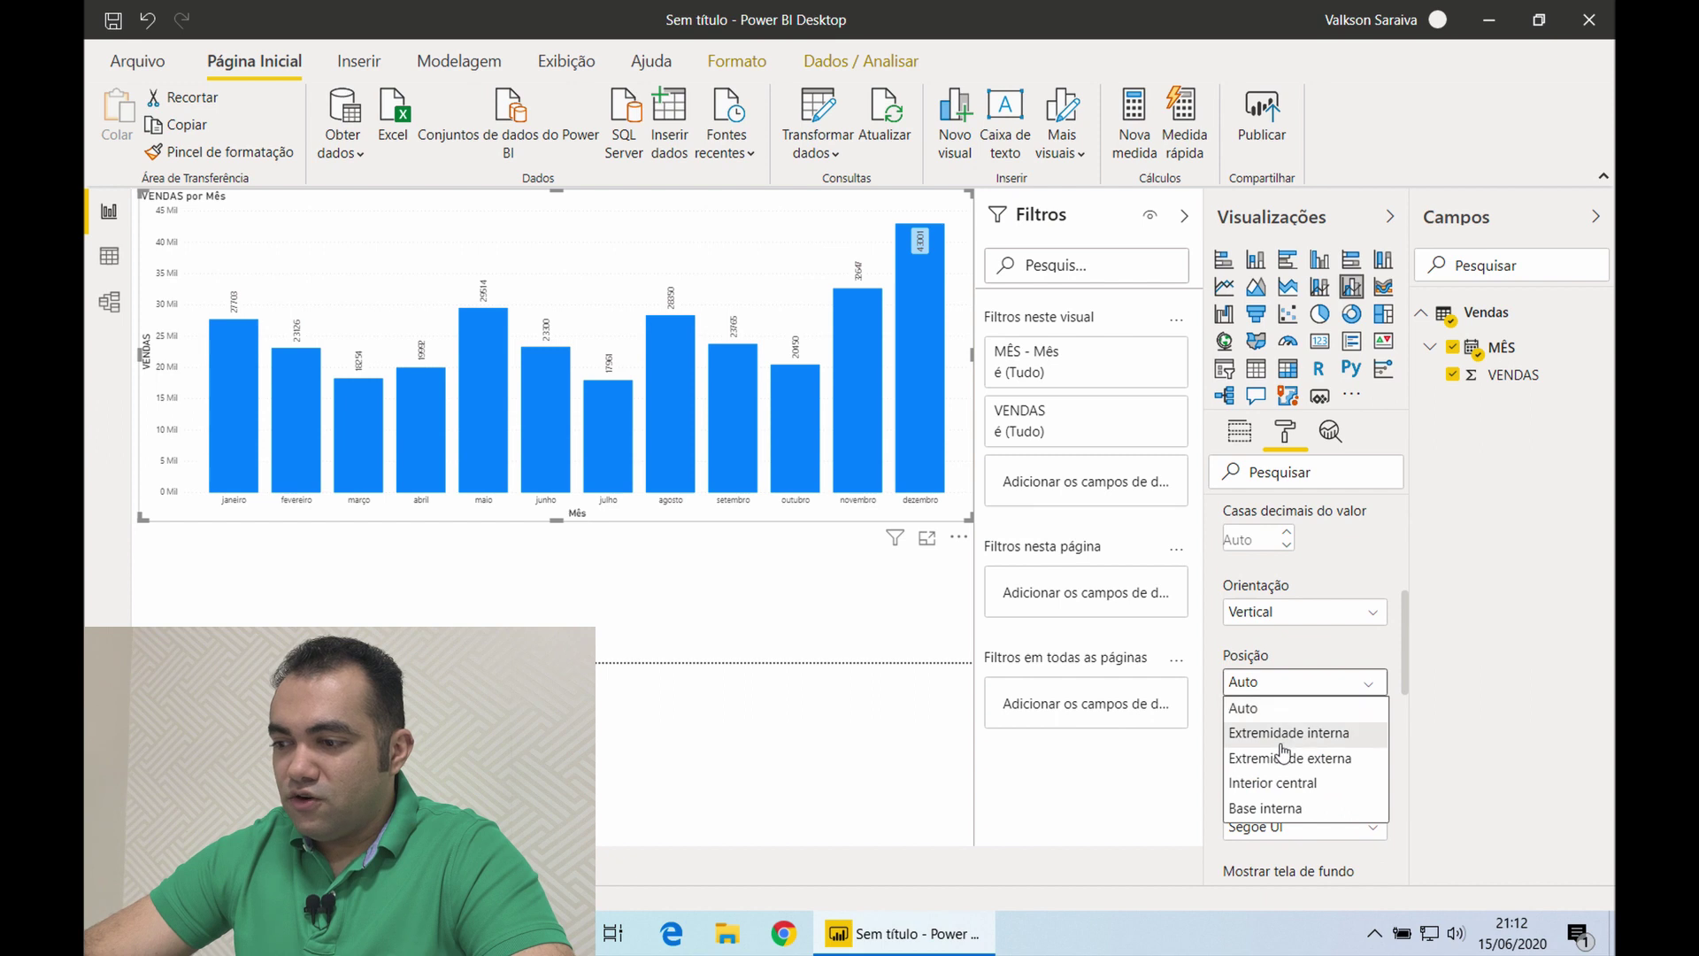
pyautogui.click(1282, 785)
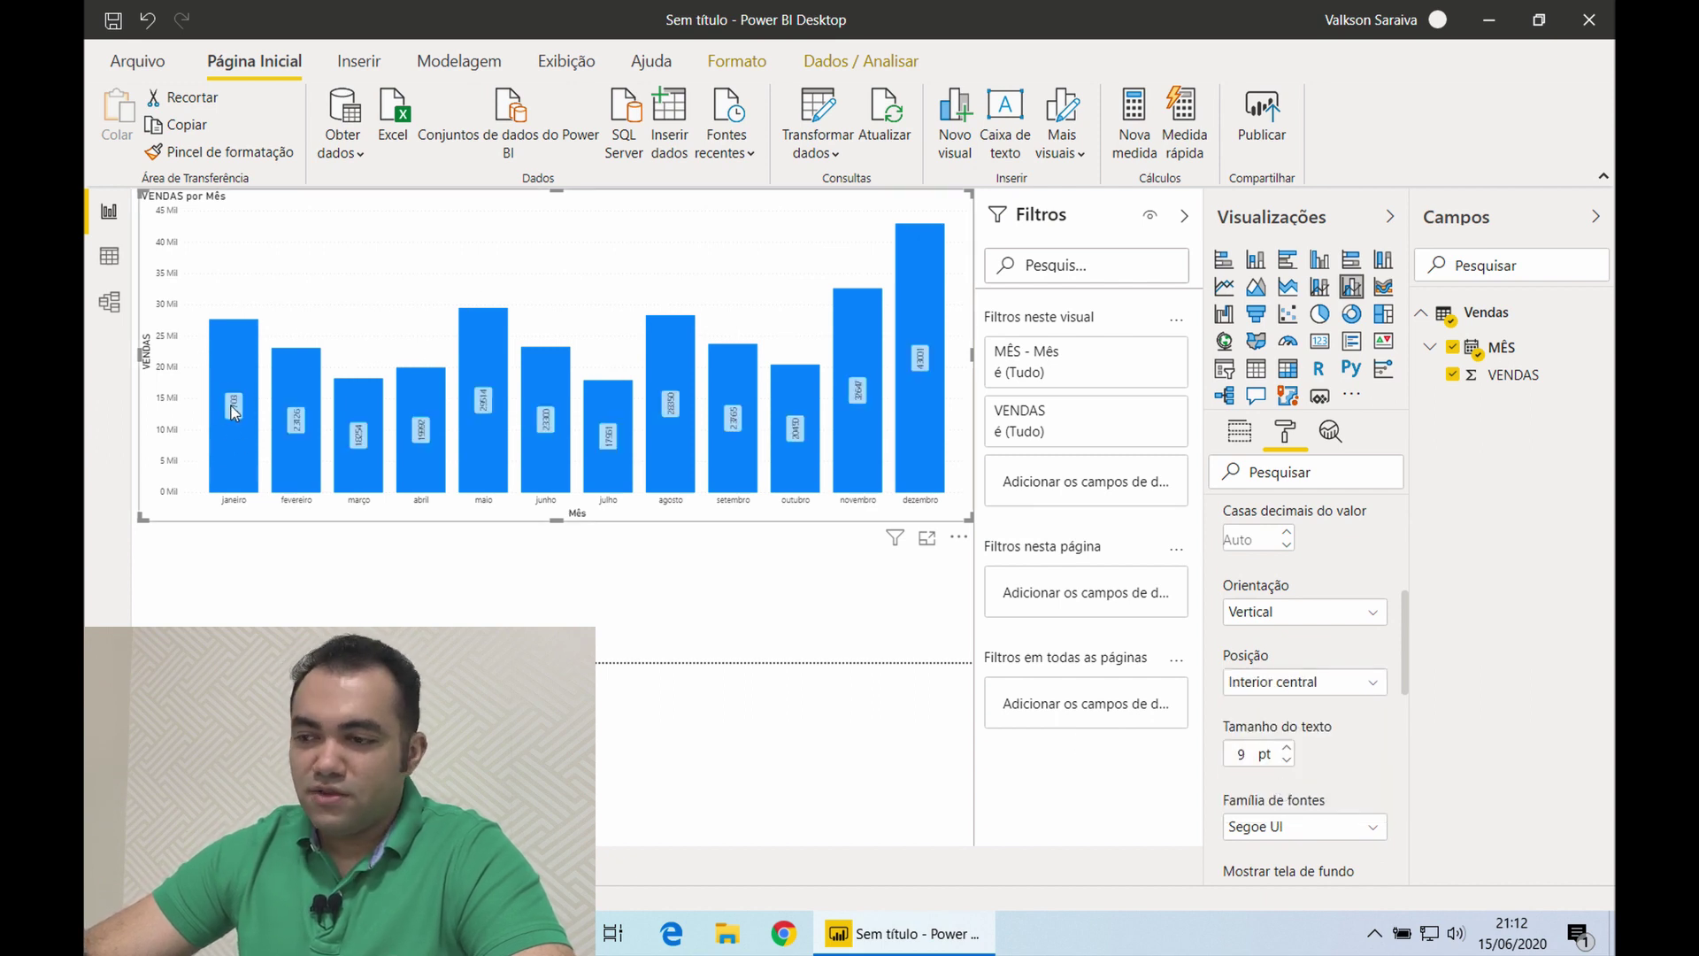
# Increase the data labels' text size to 14 pt and collapse the Filtros pane to widen the canvas
pyautogui.click(1287, 748)
pyautogui.click(1287, 747)
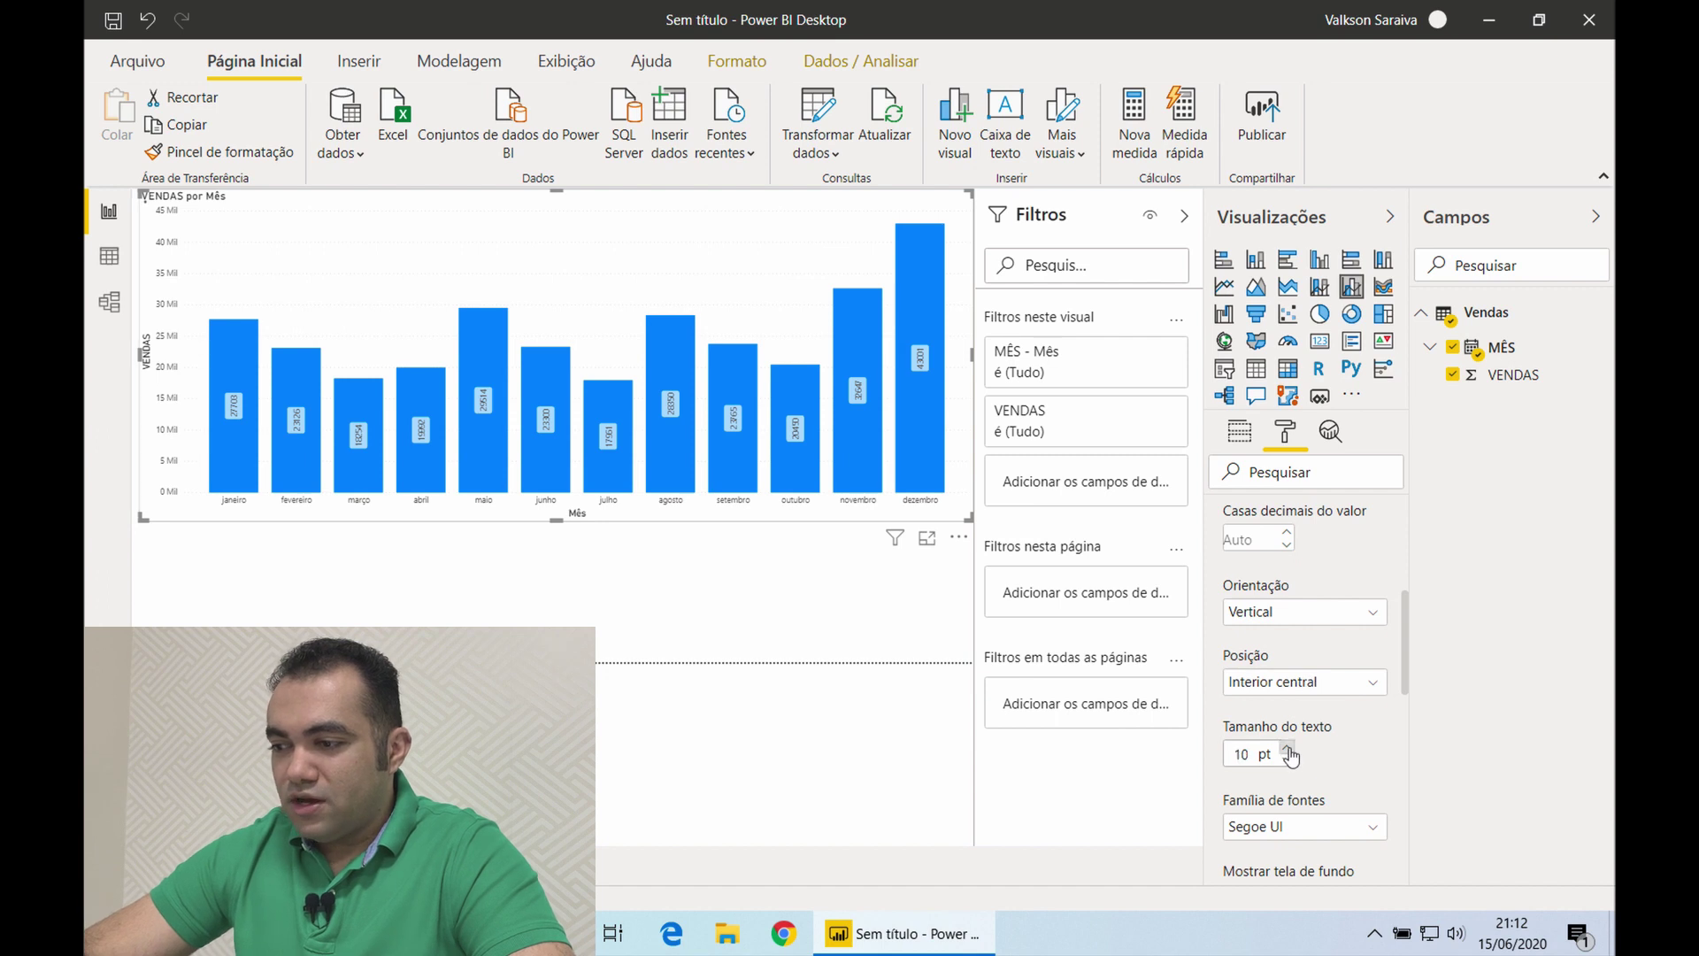
pyautogui.click(1286, 748)
pyautogui.click(1286, 748)
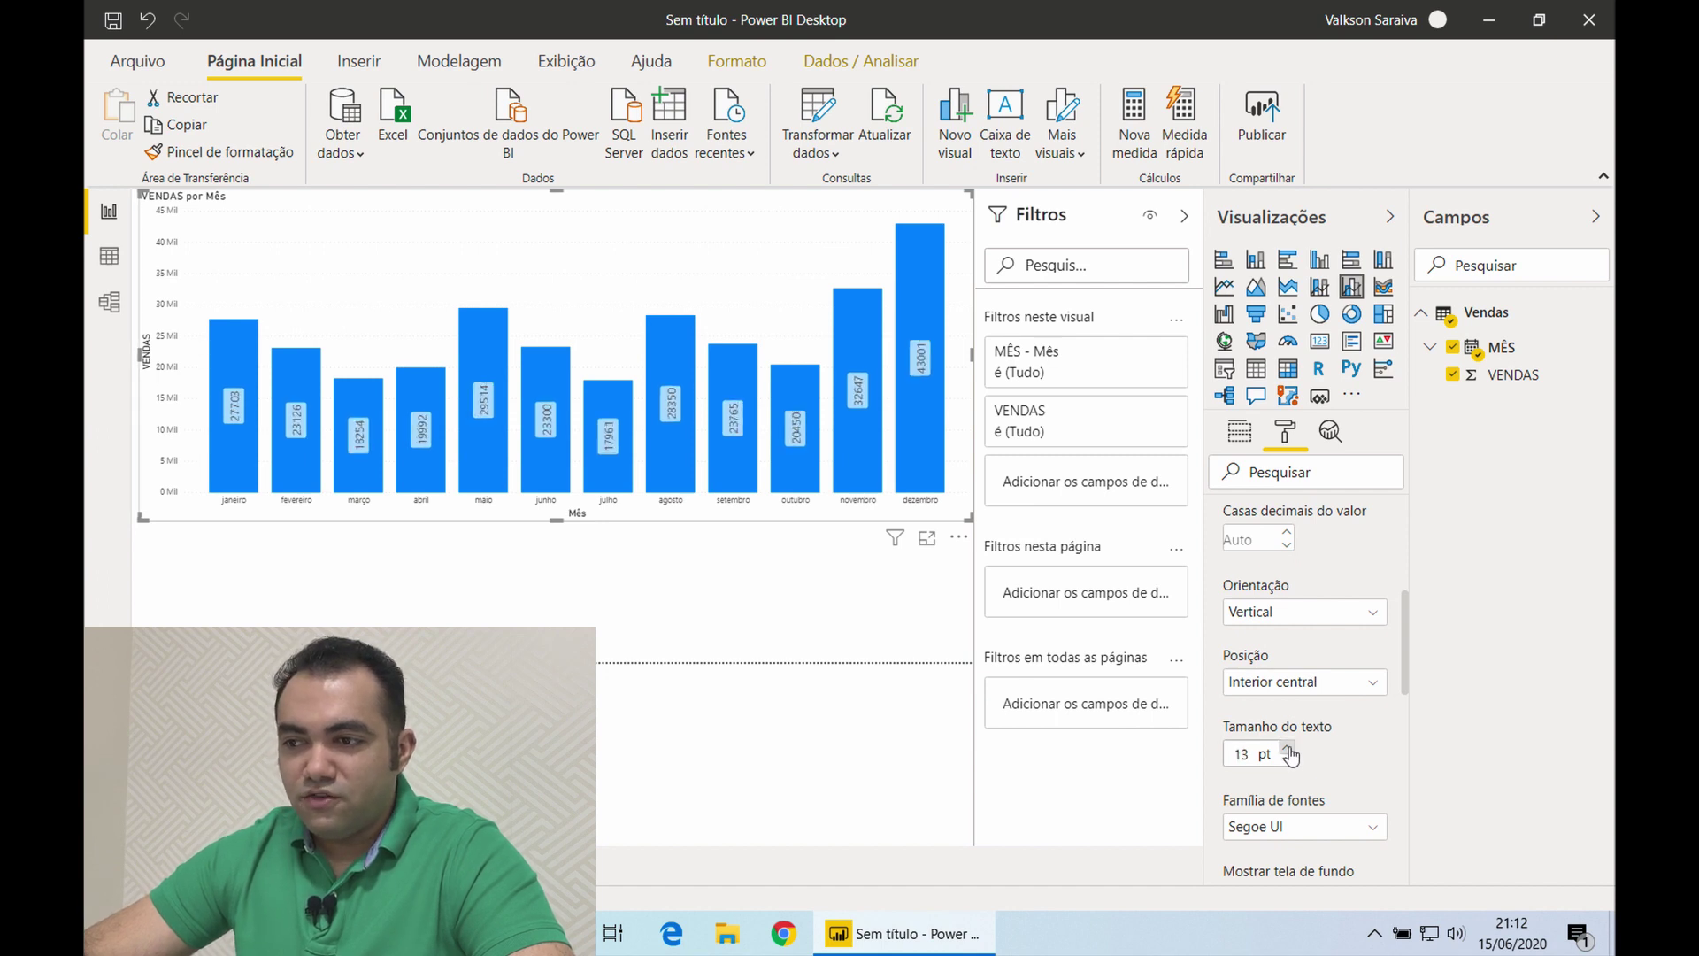
pyautogui.click(1287, 747)
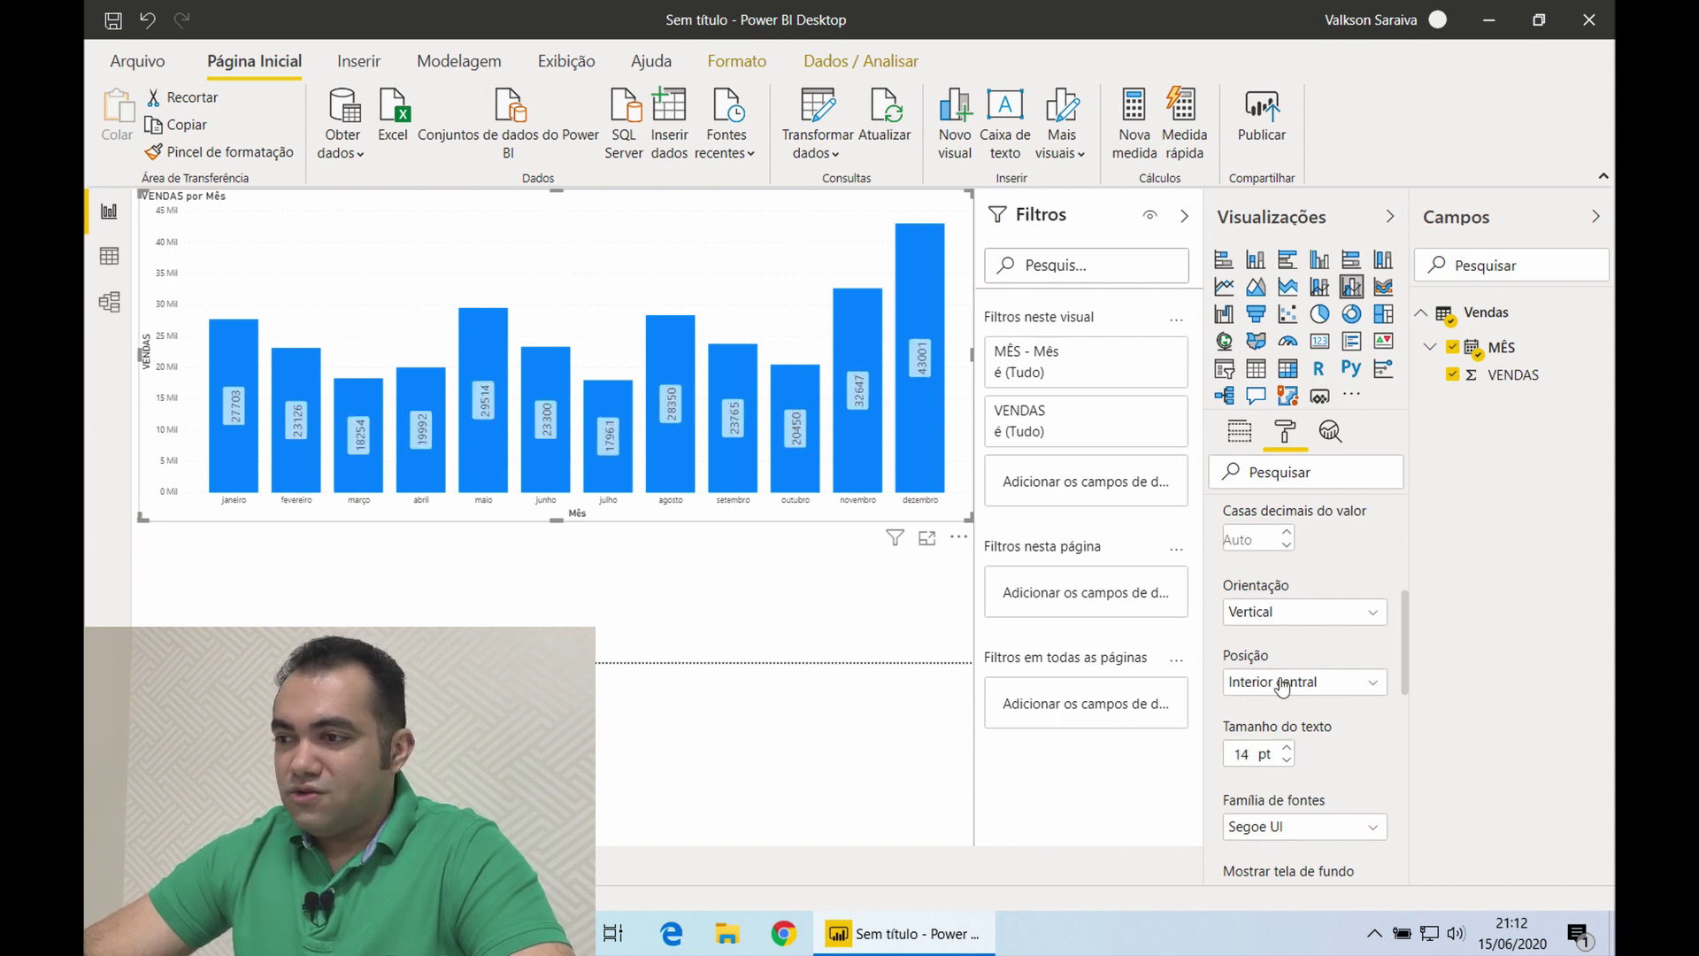
pyautogui.click(1184, 216)
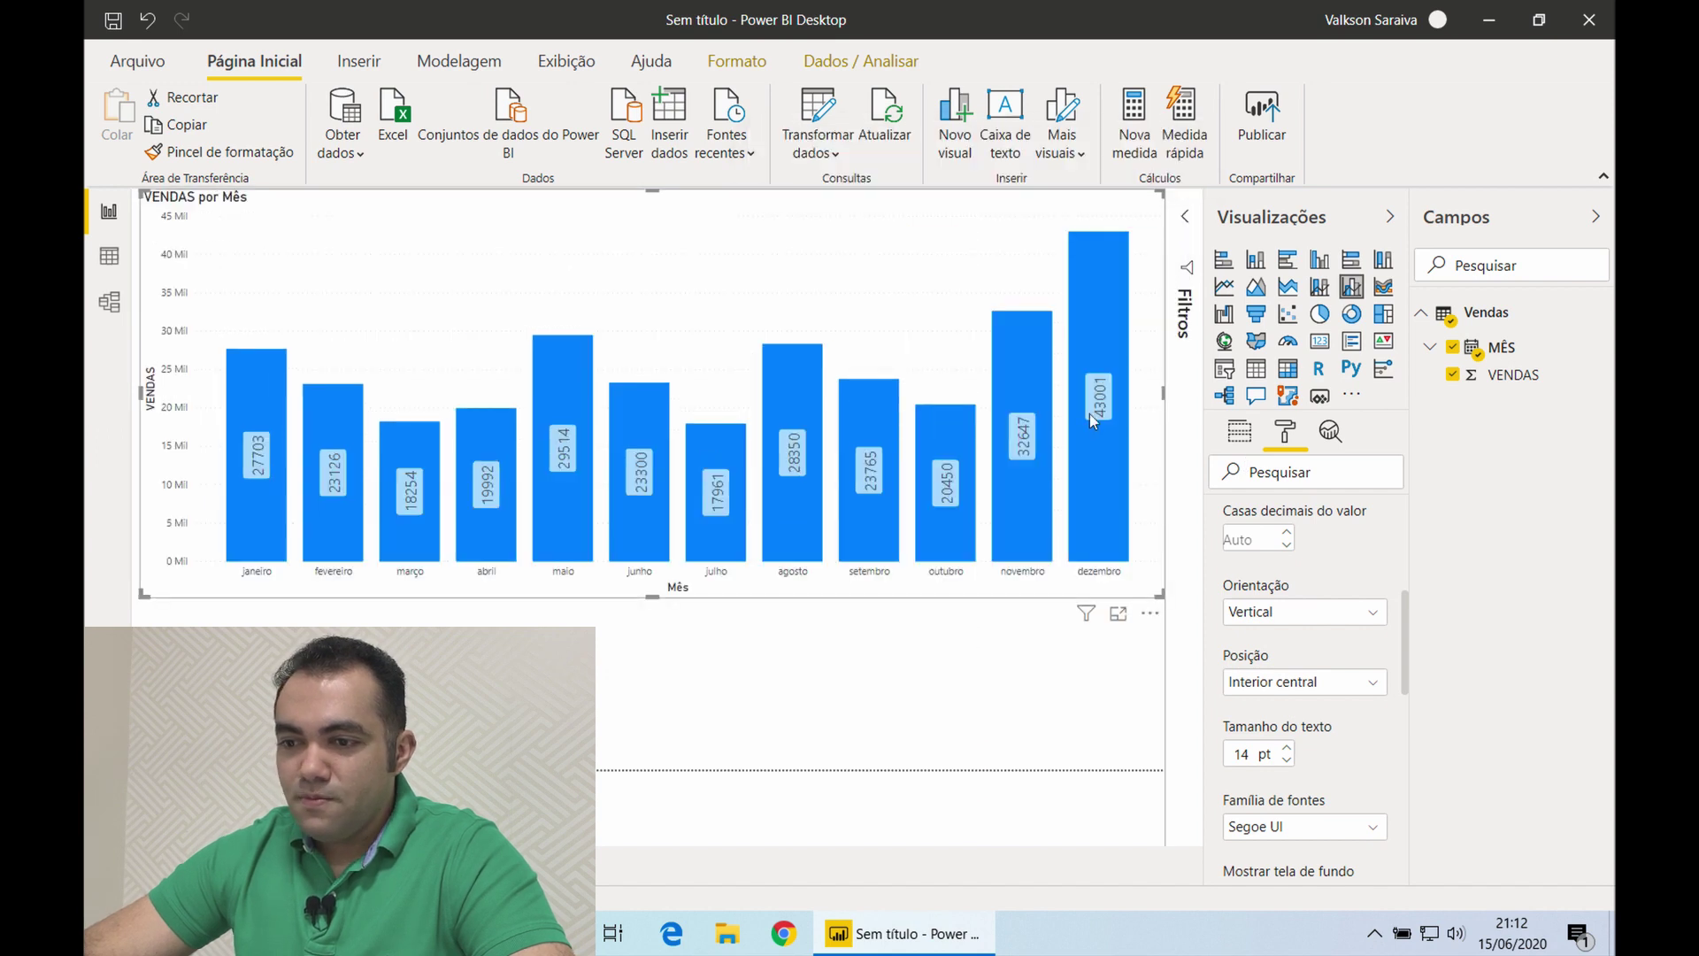
# Add a slicer for MÊS in the empty area below the chart and switch its field to Hierarquia de datas
pyautogui.click(779, 708)
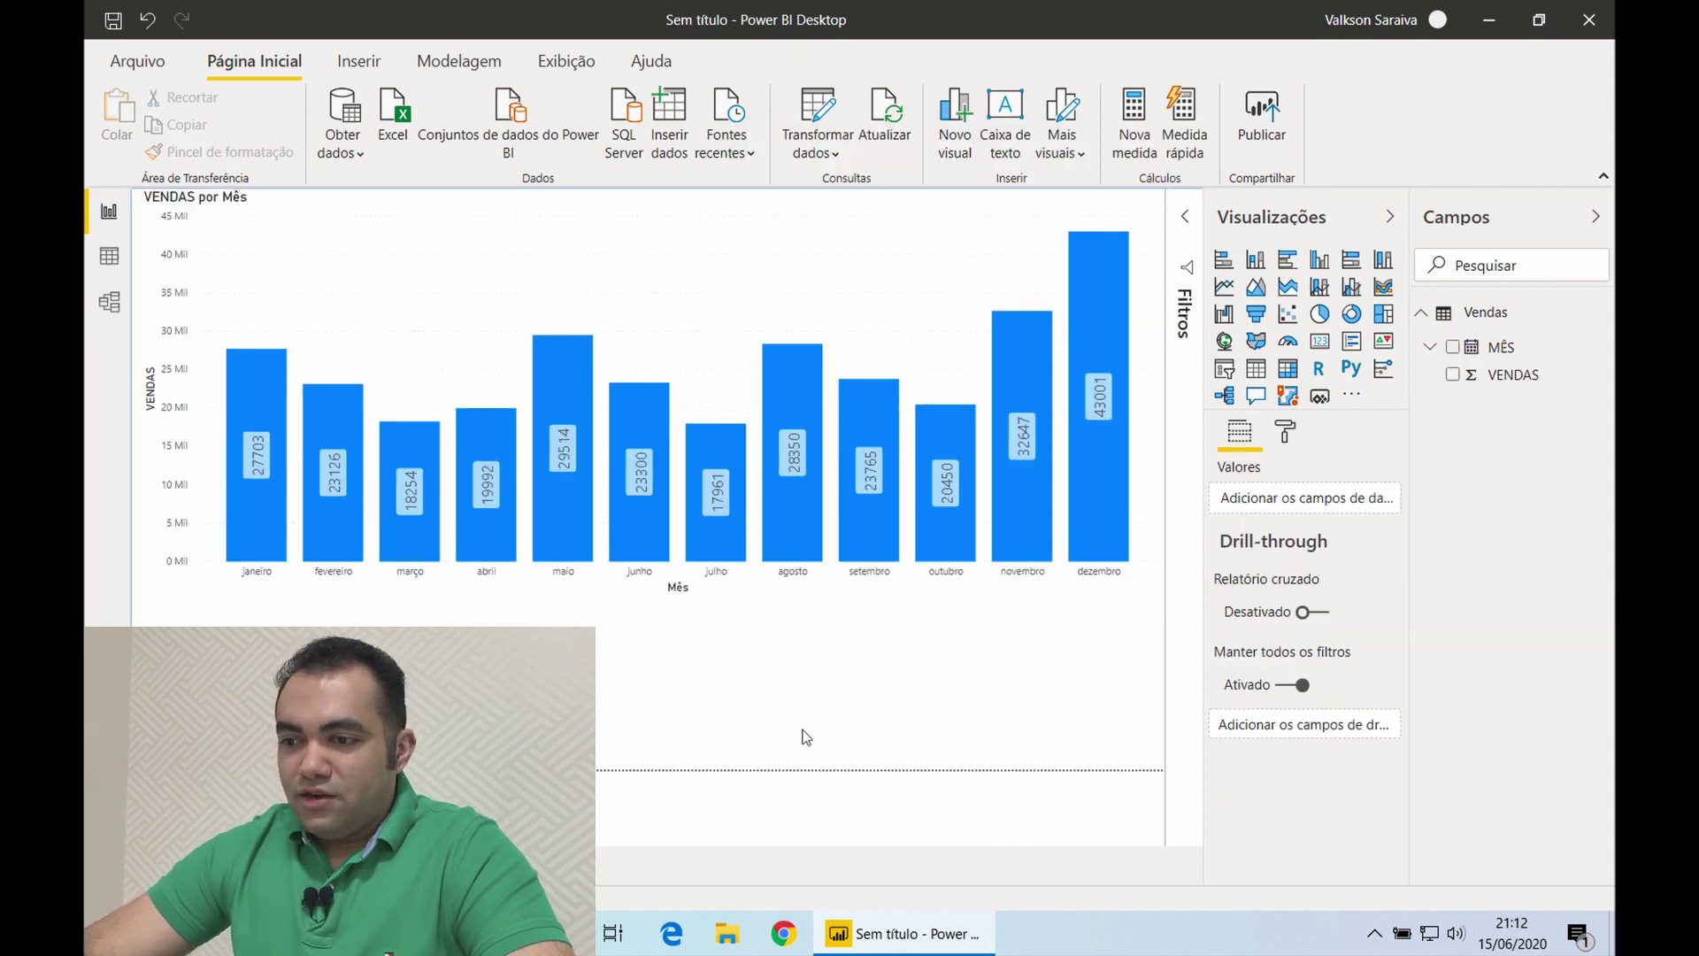
pyautogui.click(1223, 368)
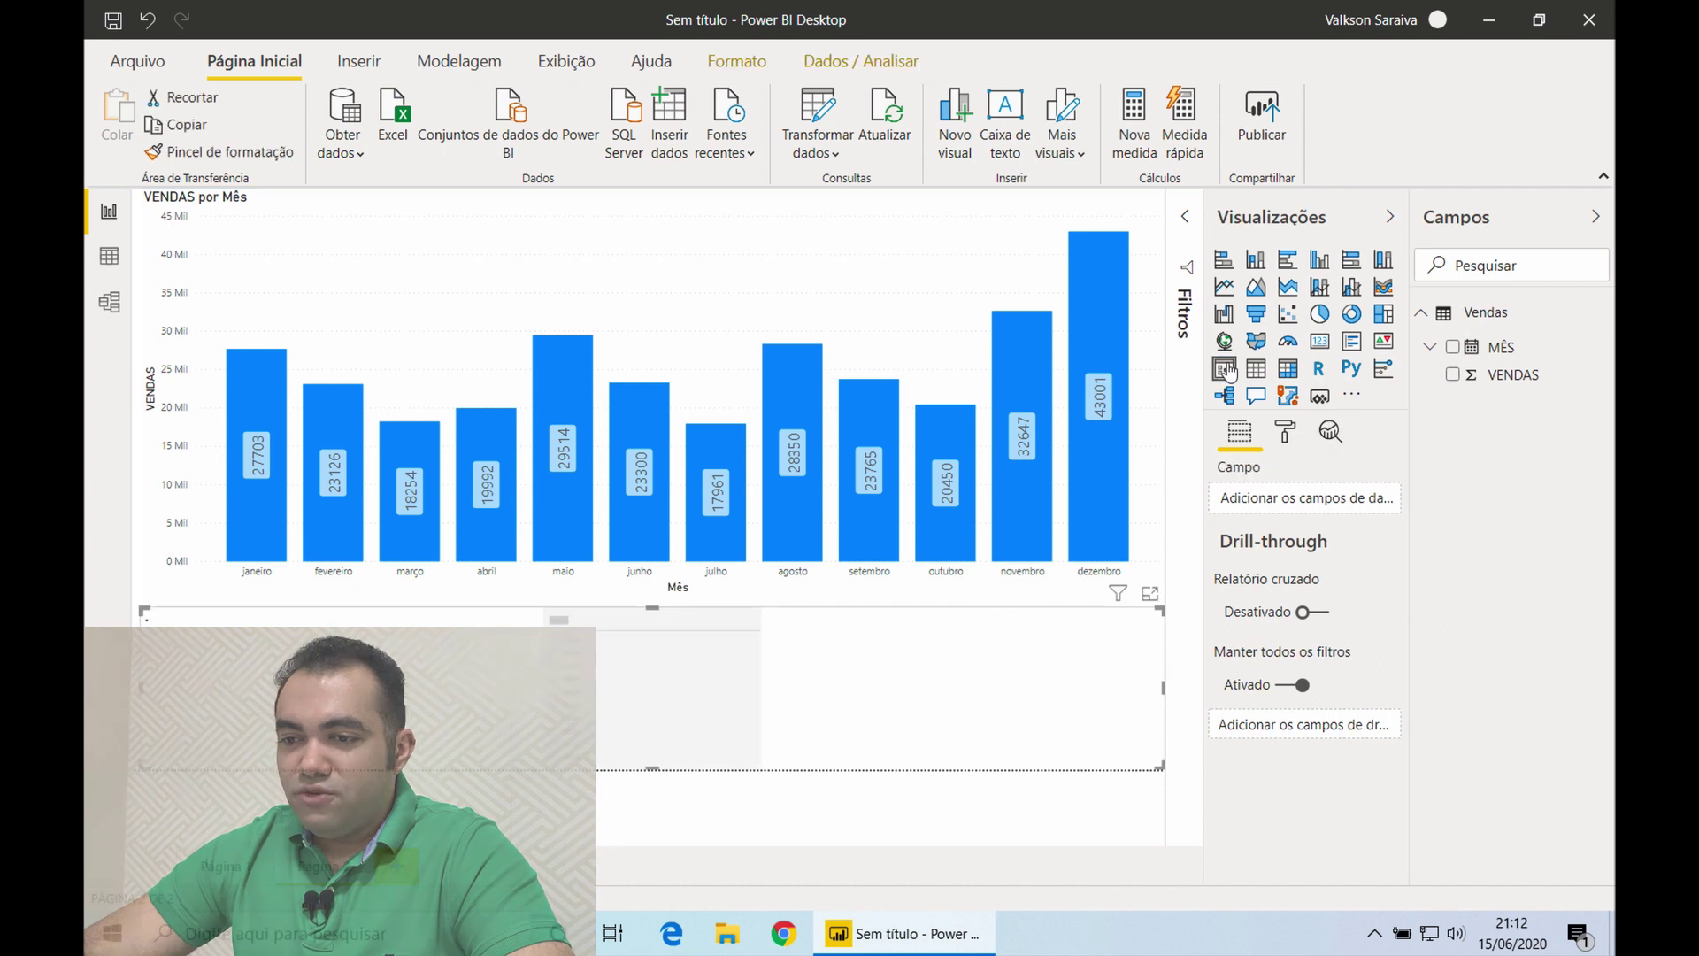
pyautogui.click(1453, 347)
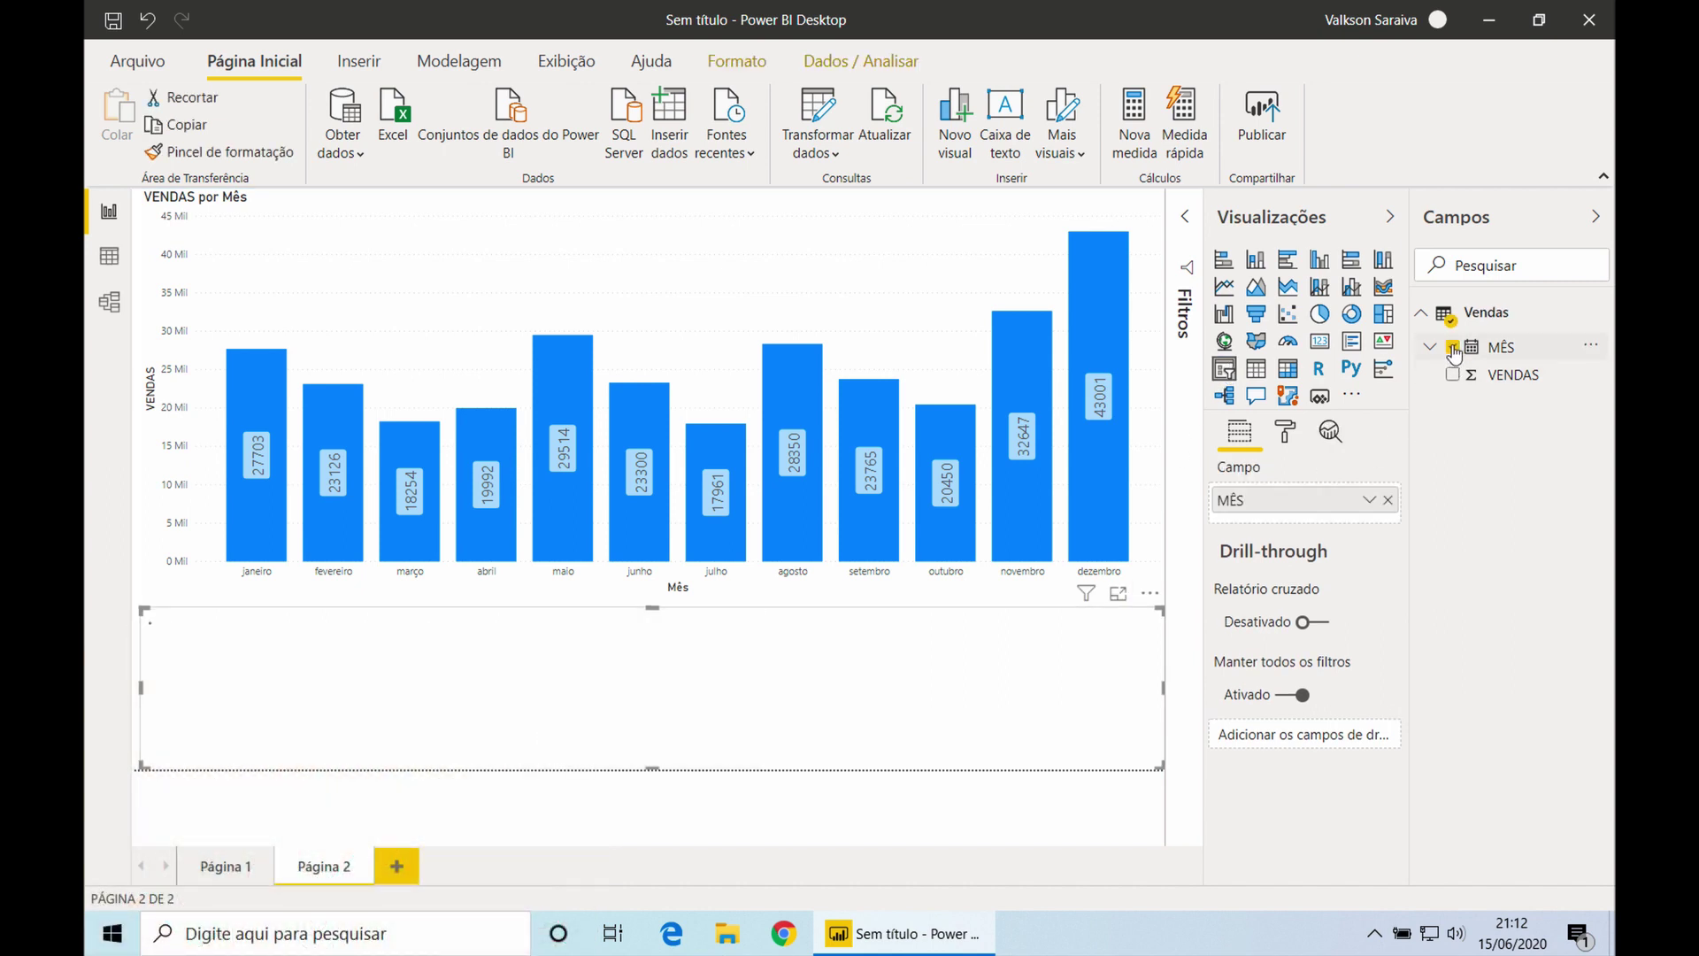
pyautogui.click(1368, 502)
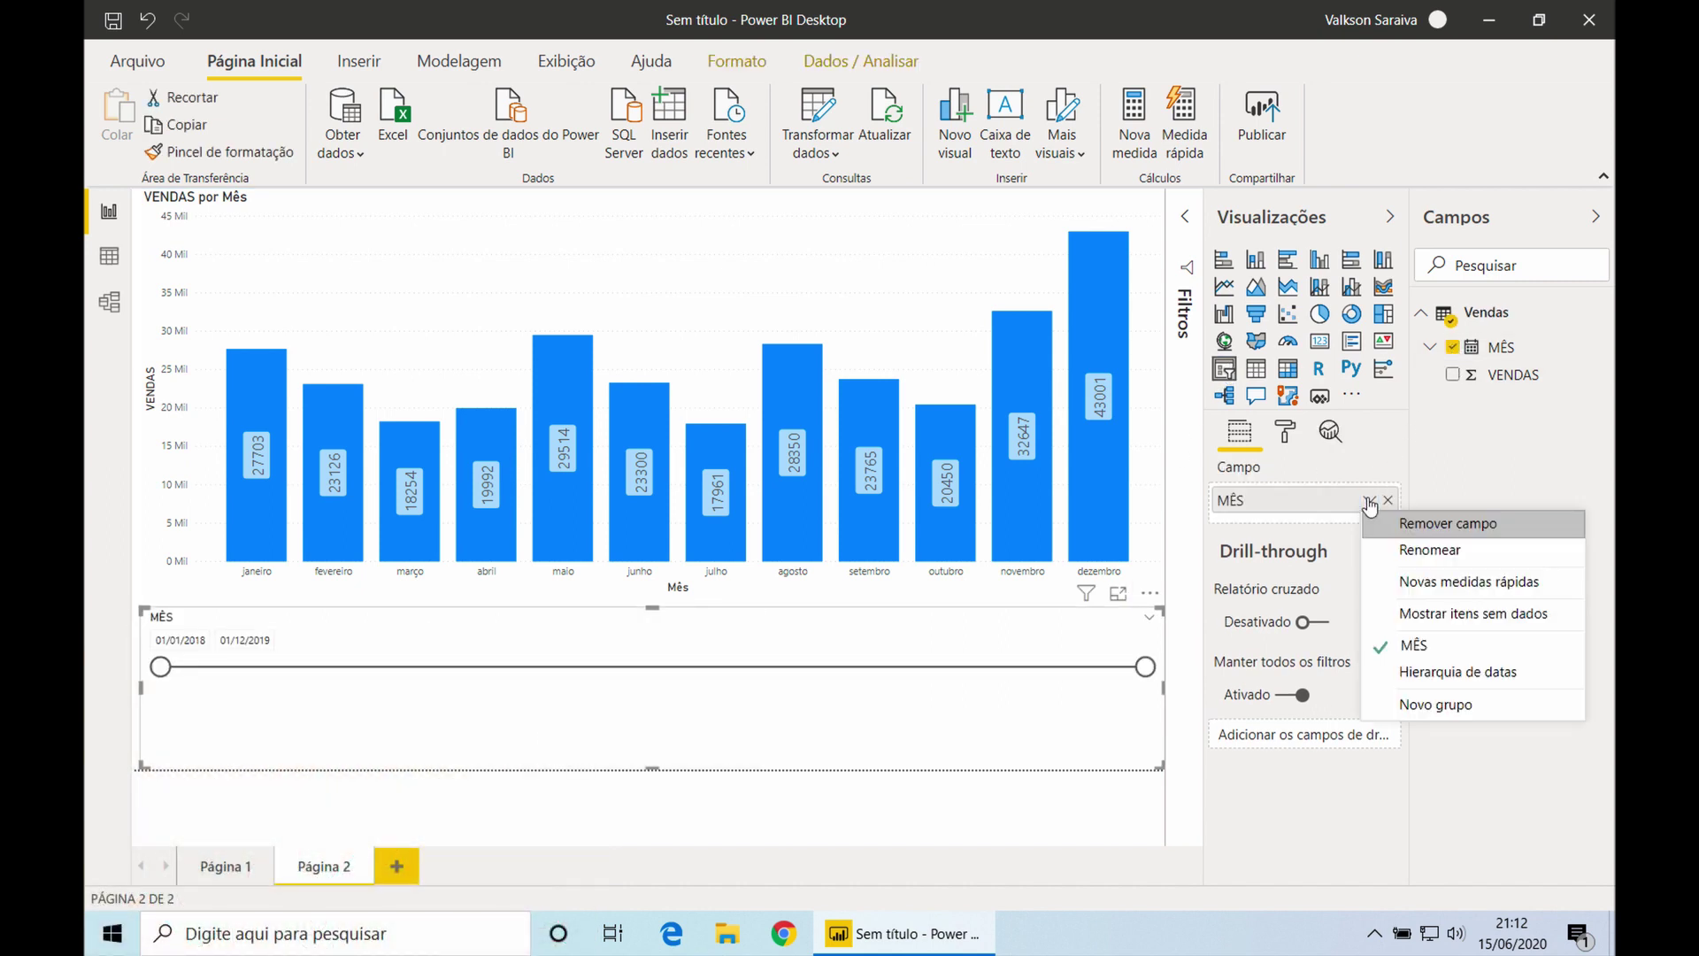
pyautogui.click(1416, 671)
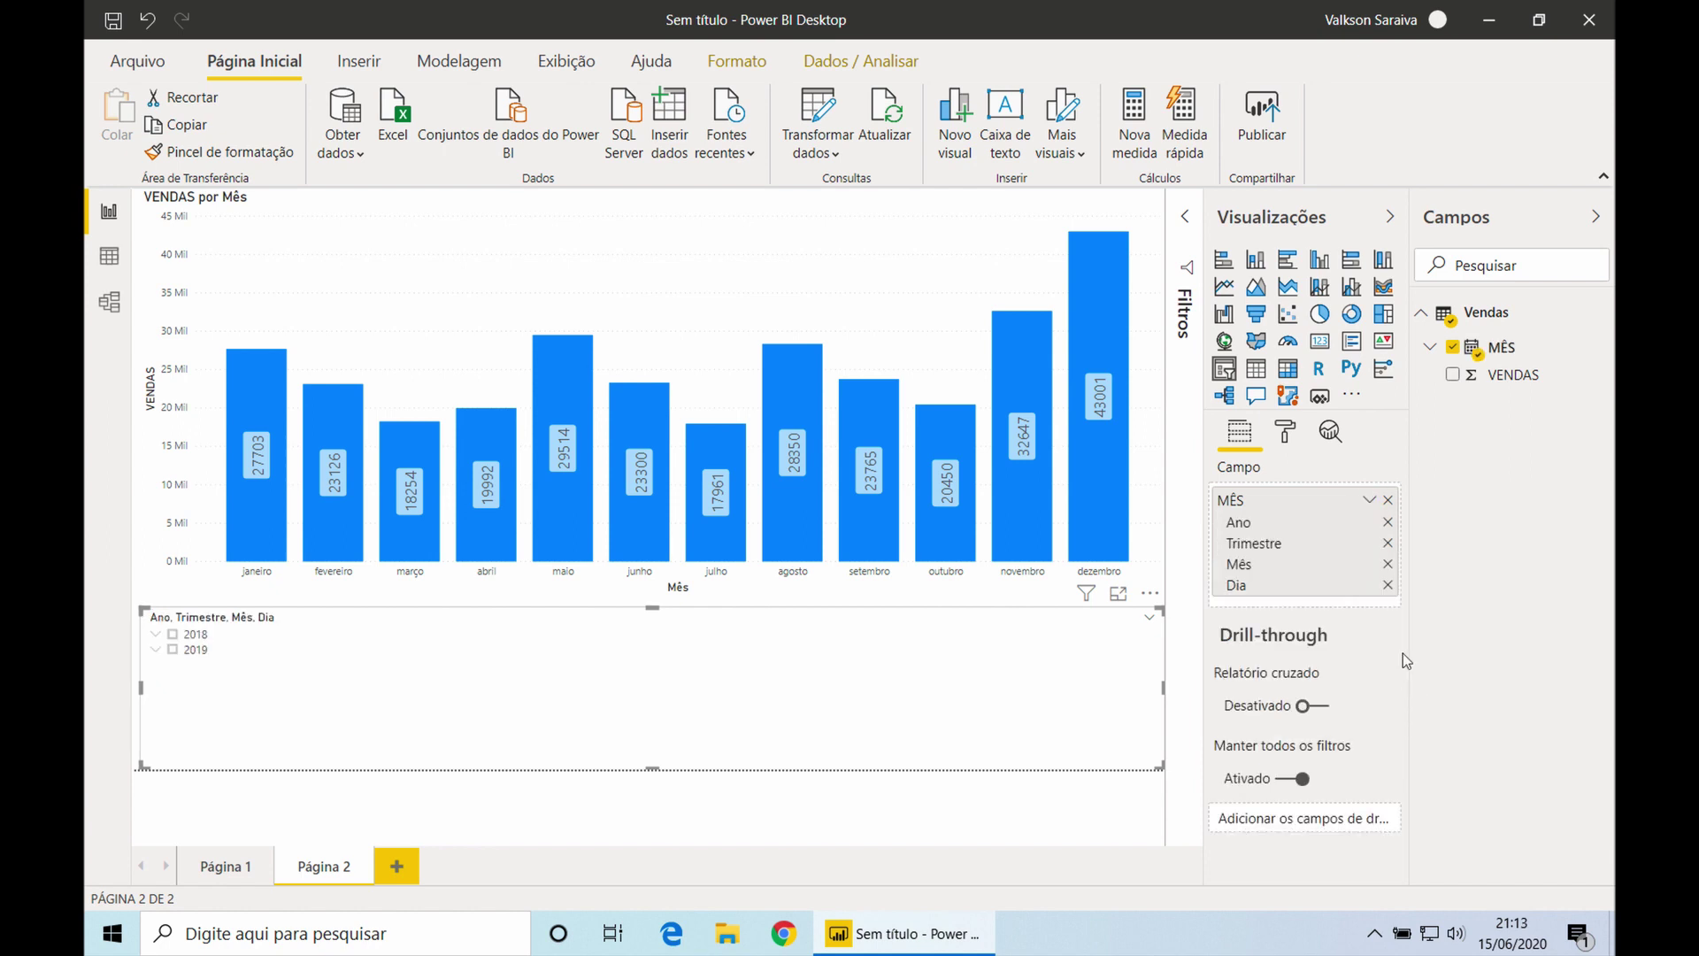
# Remove Trimestre, Mês and Dia from the slicer's MÊS date hierarchy, keeping only Ano
pyautogui.click(1387, 542)
pyautogui.click(1388, 543)
pyautogui.click(1387, 543)
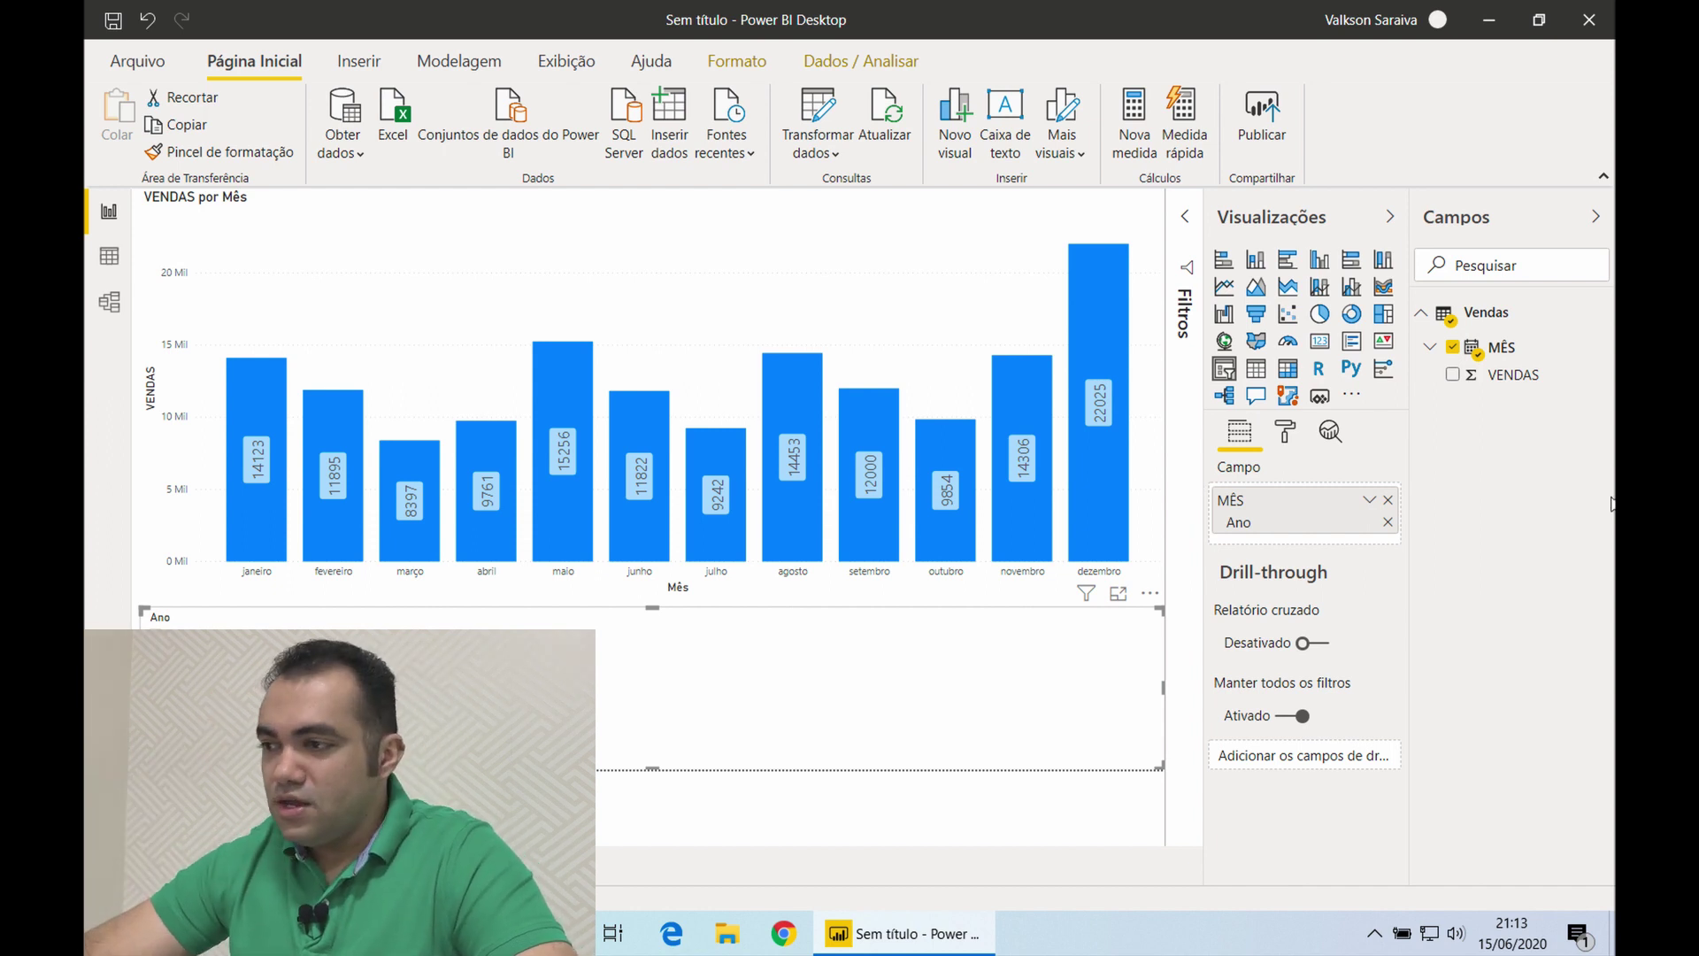
# Create a new measure in the Vendas table and name it Ano Anterior
pyautogui.click(1600, 313)
pyautogui.press('Escape')
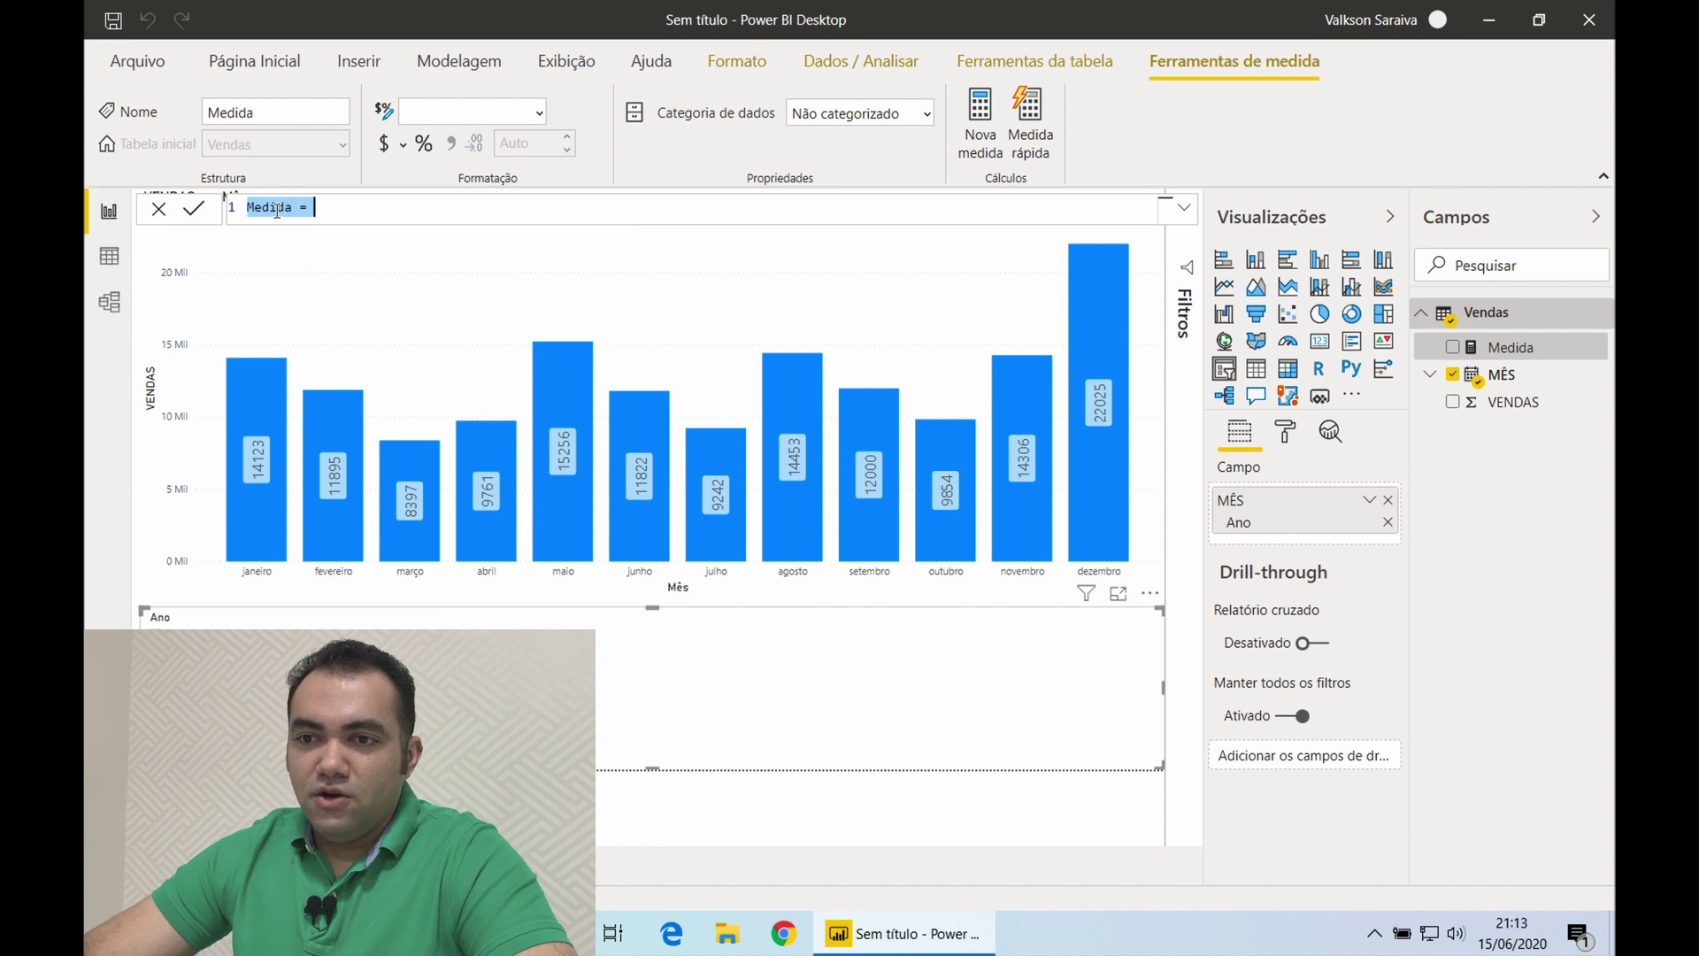
pyautogui.doubleClick(277, 210)
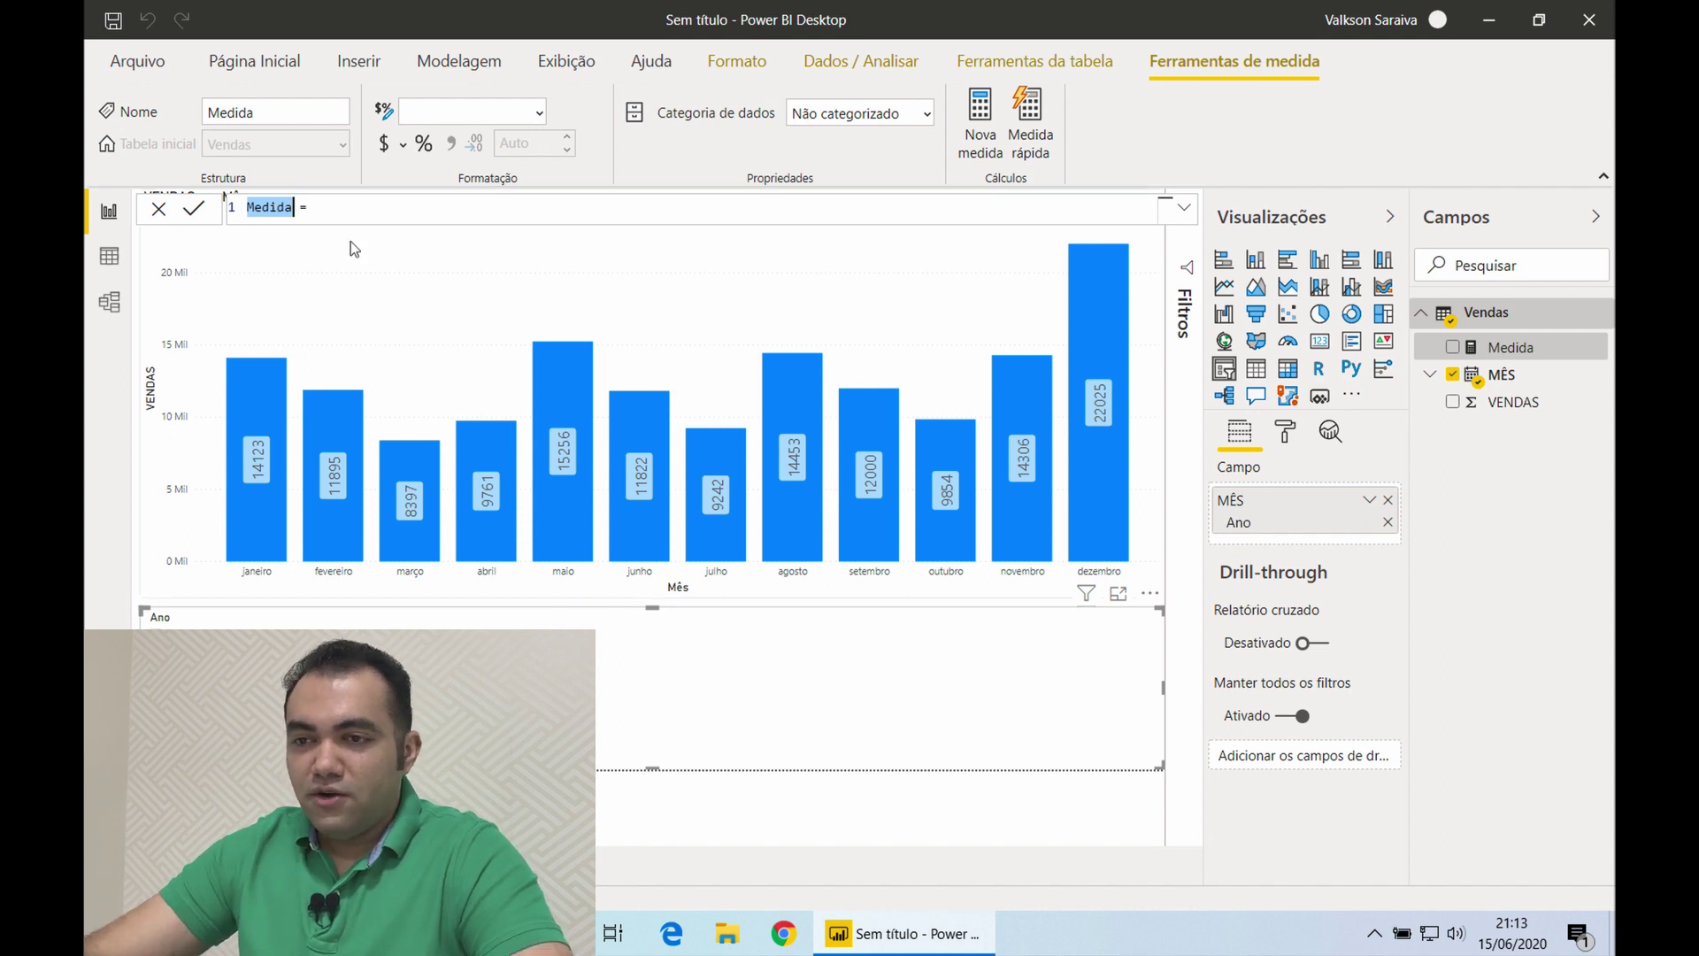
pyautogui.write('Ano Anterior')
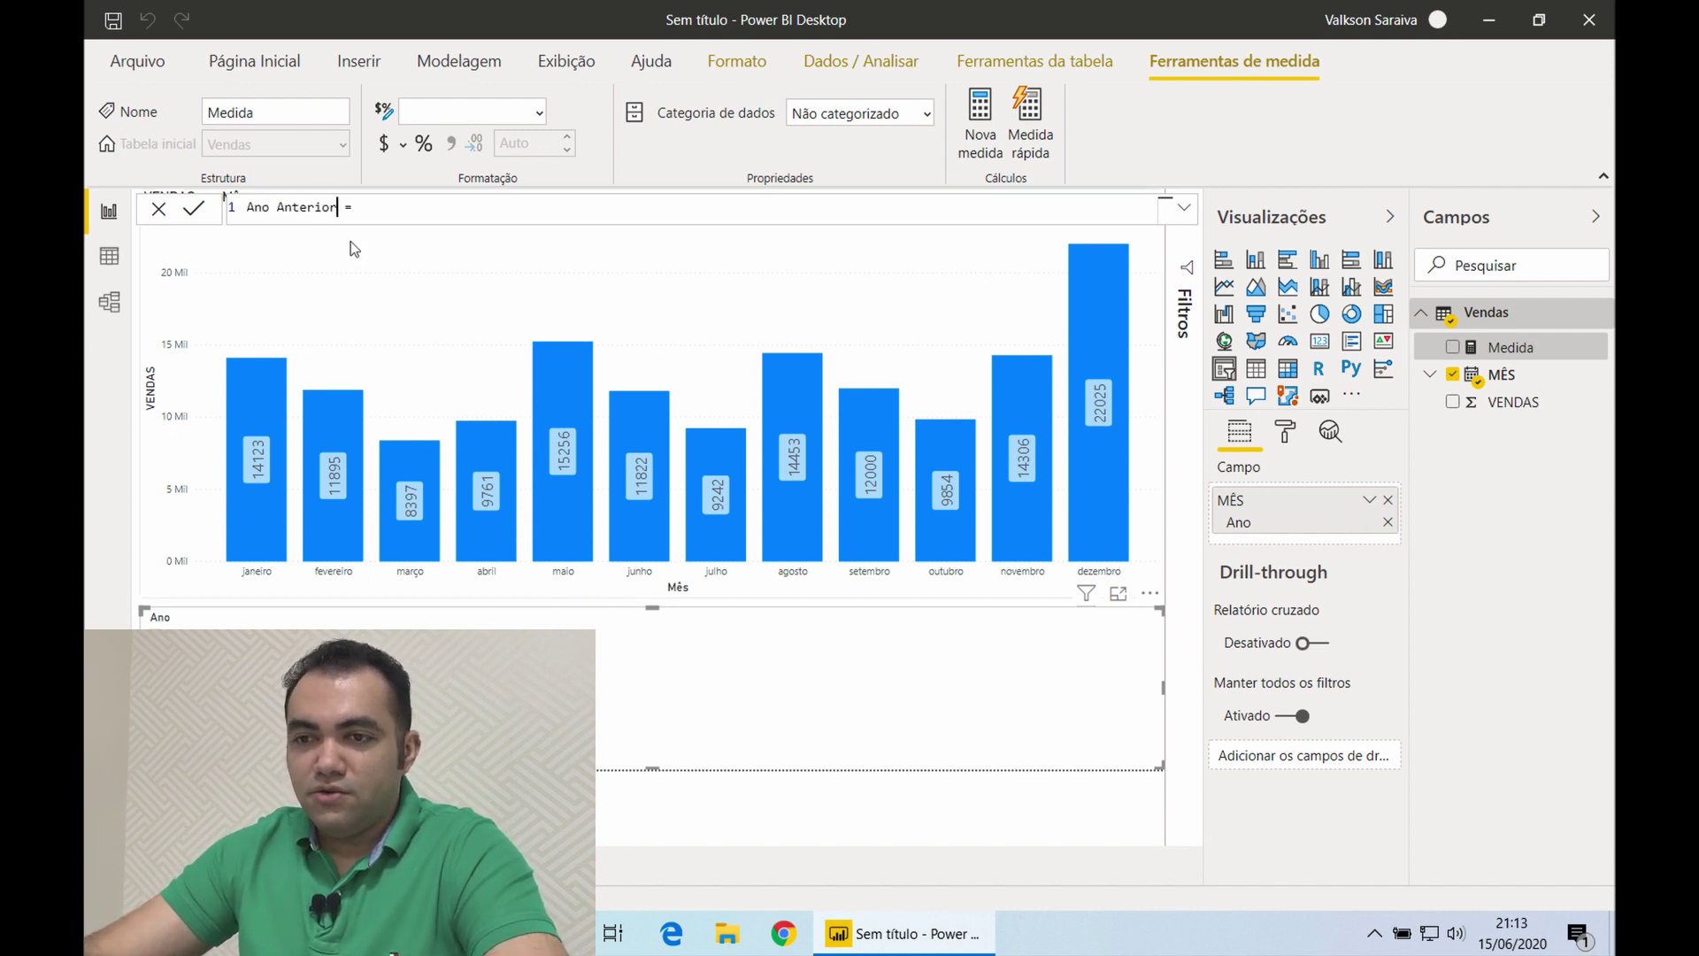
# Begin the measure's formula with CALCULATE, using SUM(Vendas[VENDAS]) as its expression
pyautogui.click(402, 212)
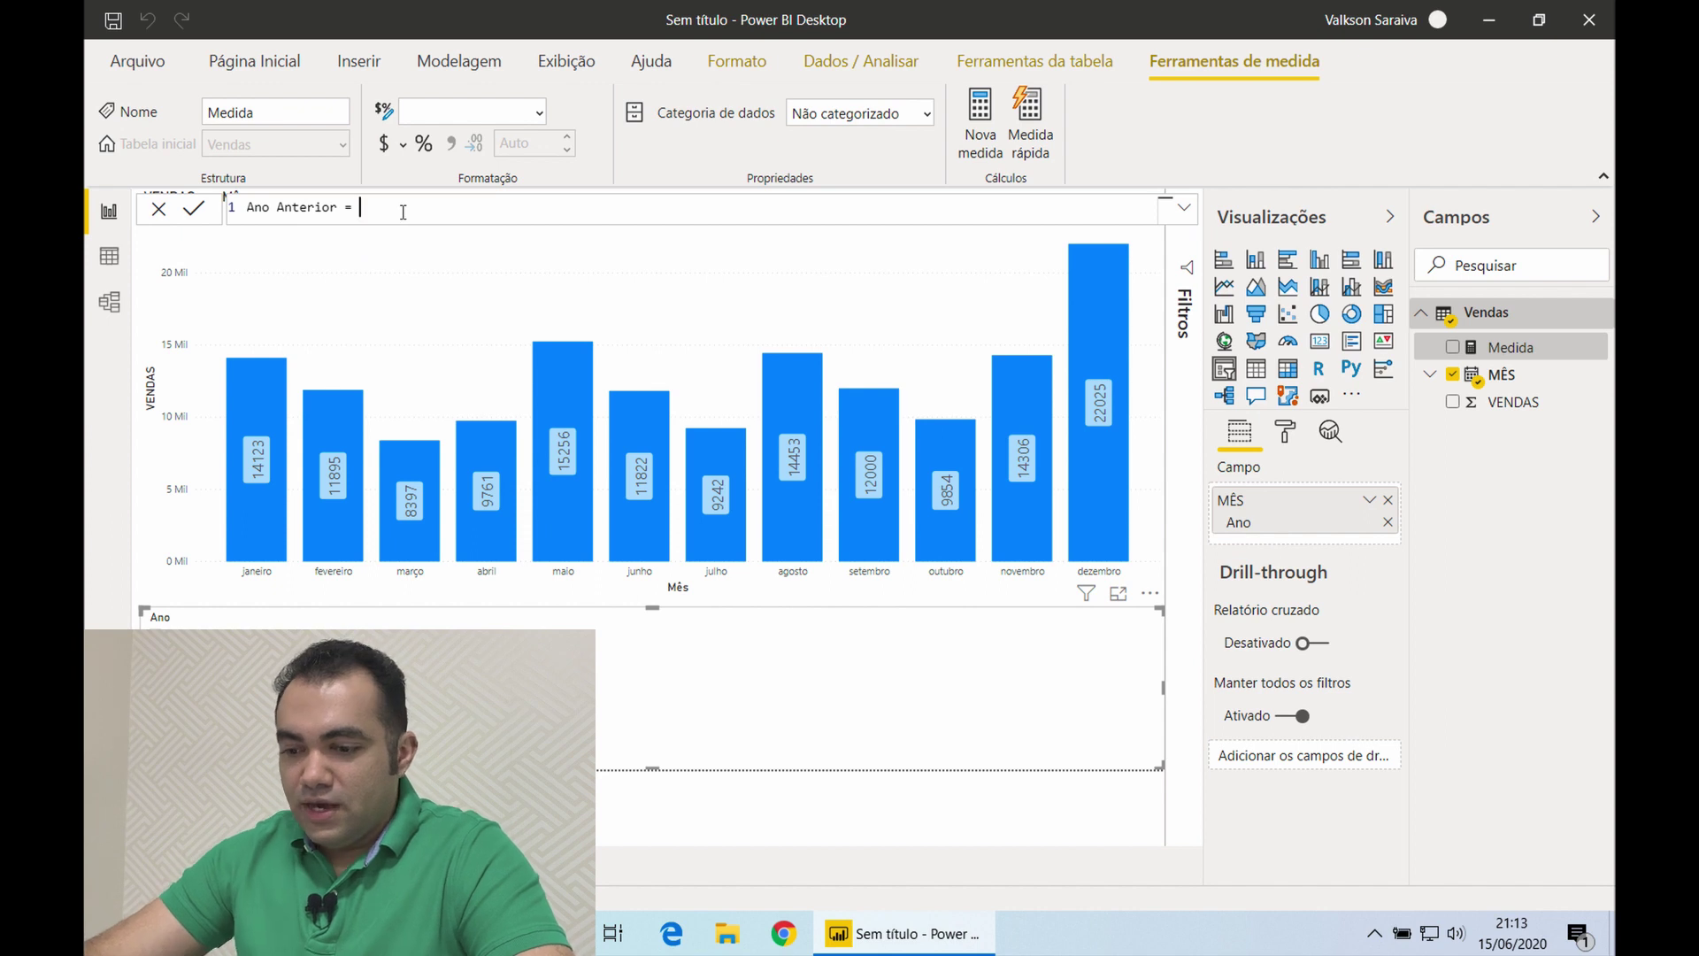
pyautogui.write('CALCU')
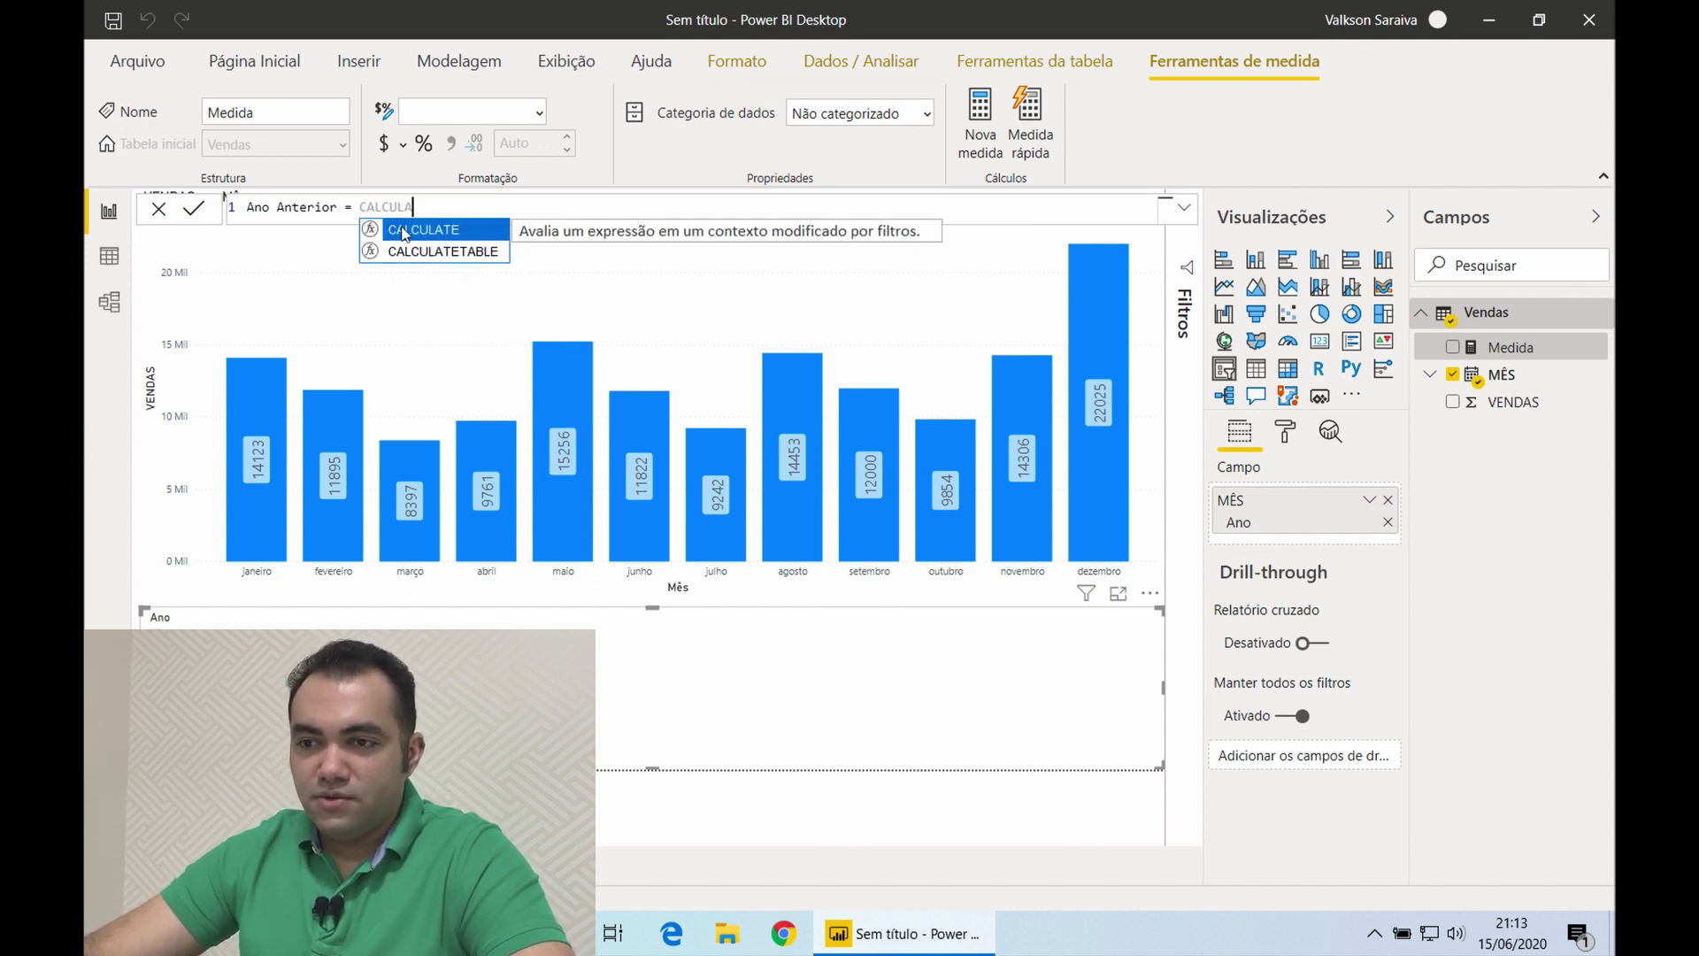
pyautogui.write('LA')
pyautogui.click(403, 232)
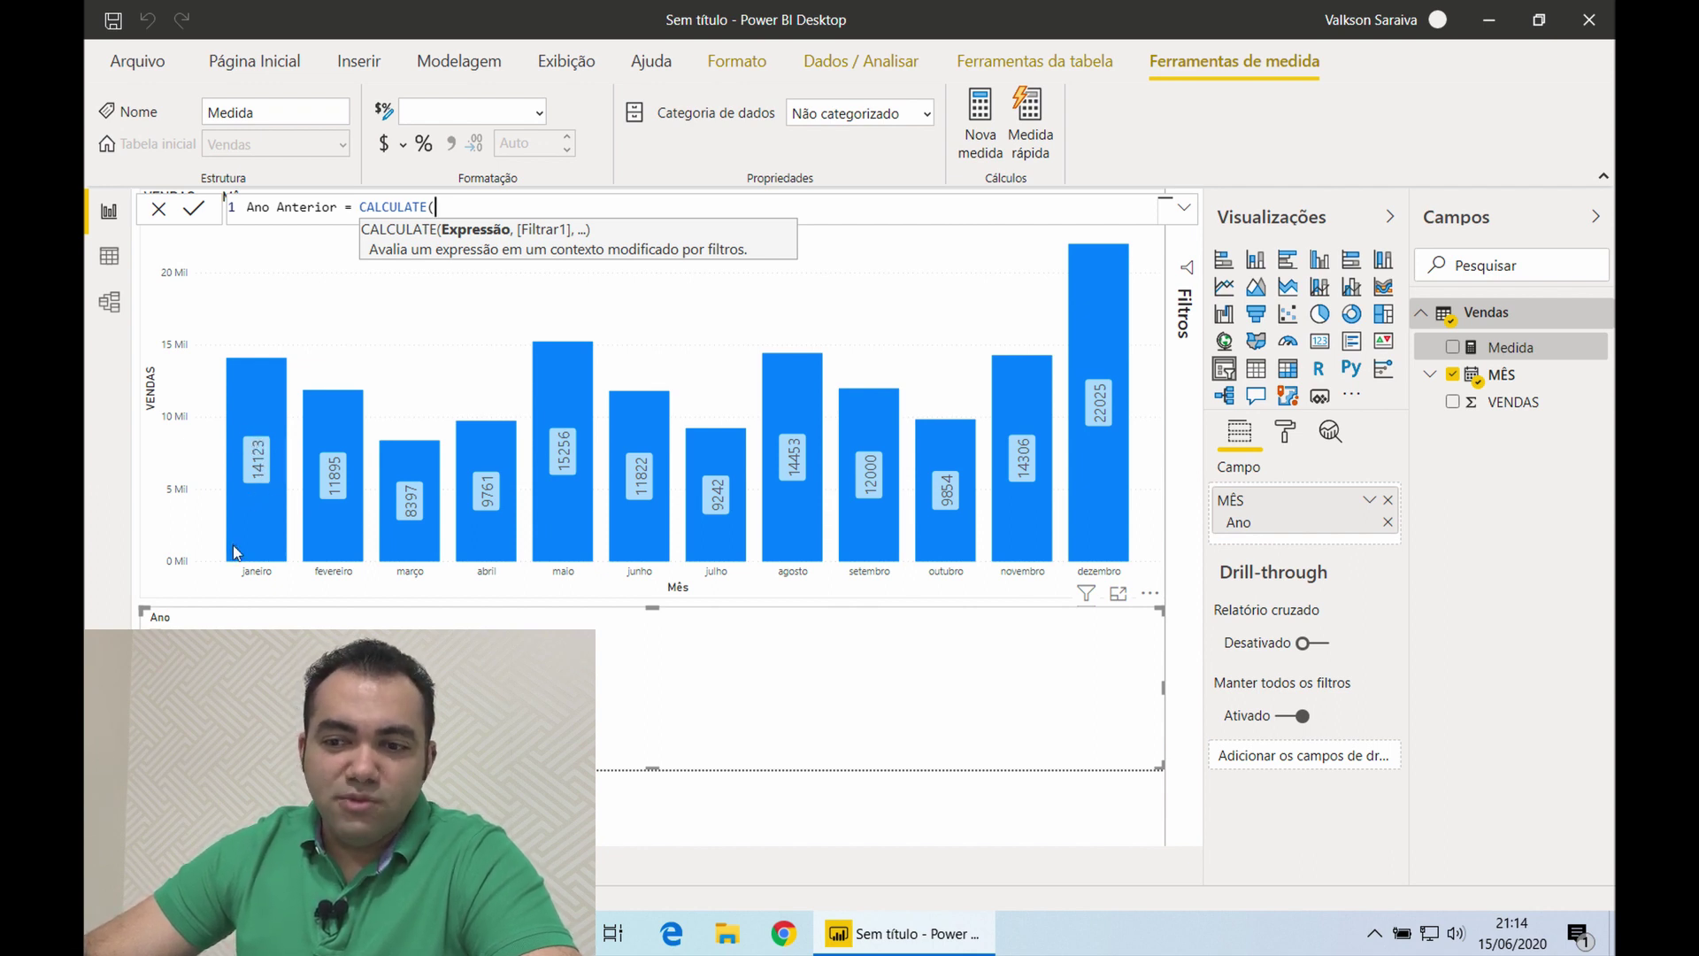
pyautogui.moveTo(236, 405)
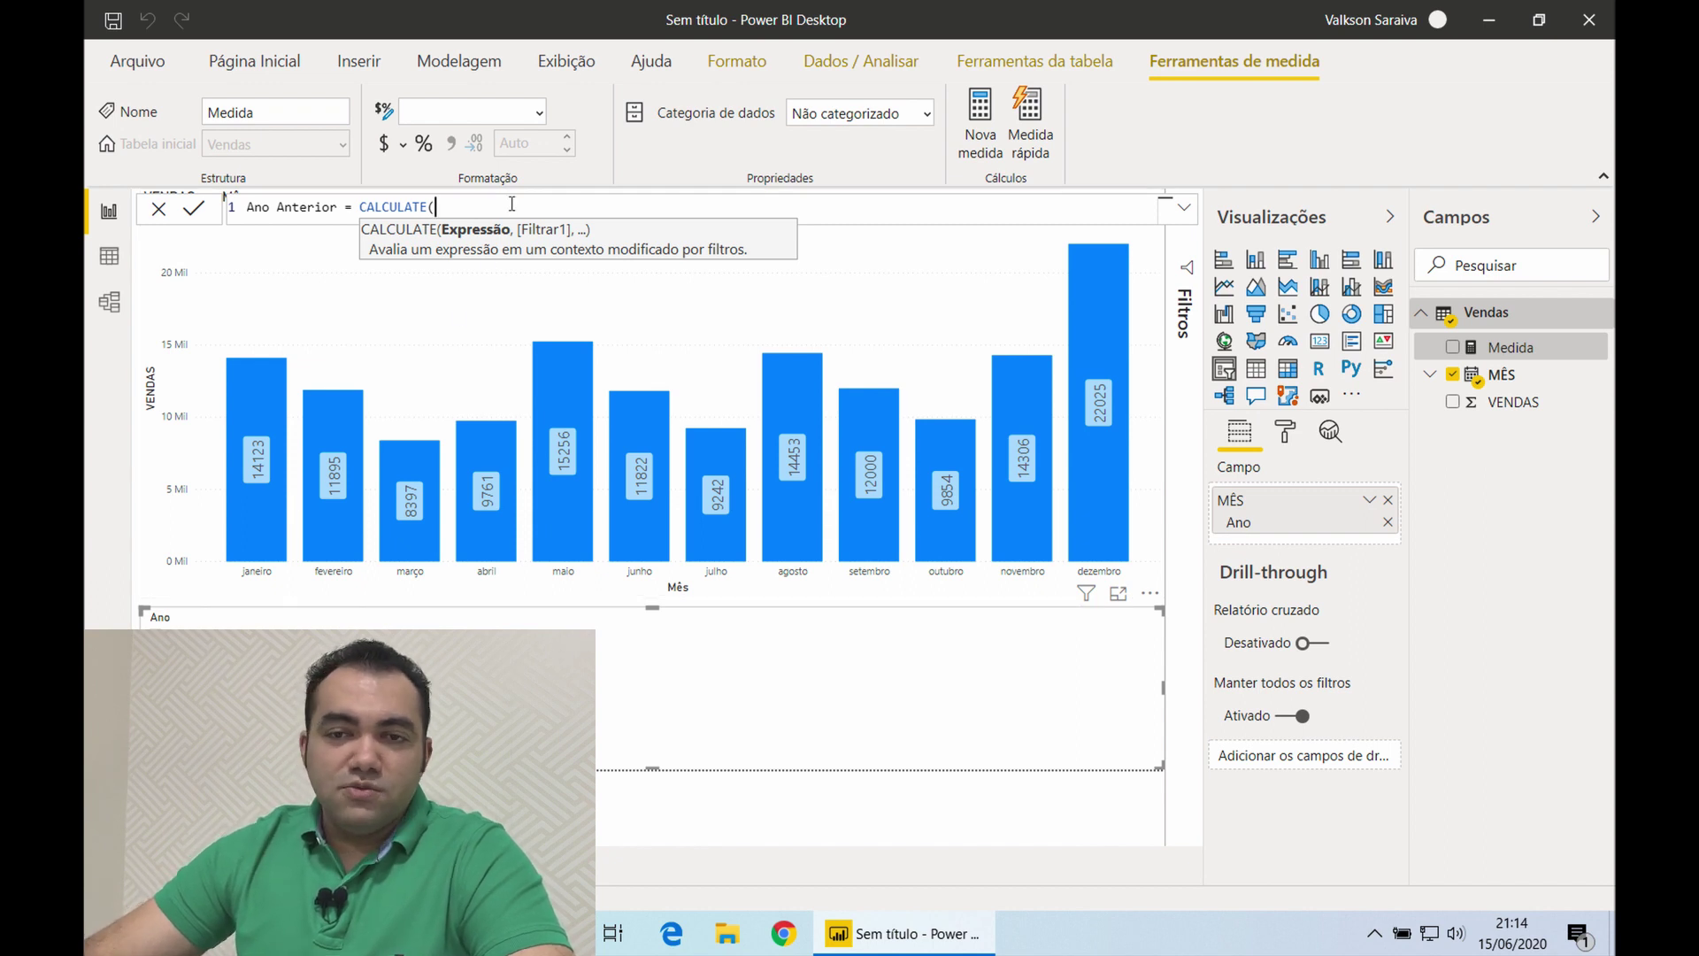
pyautogui.write('UM')
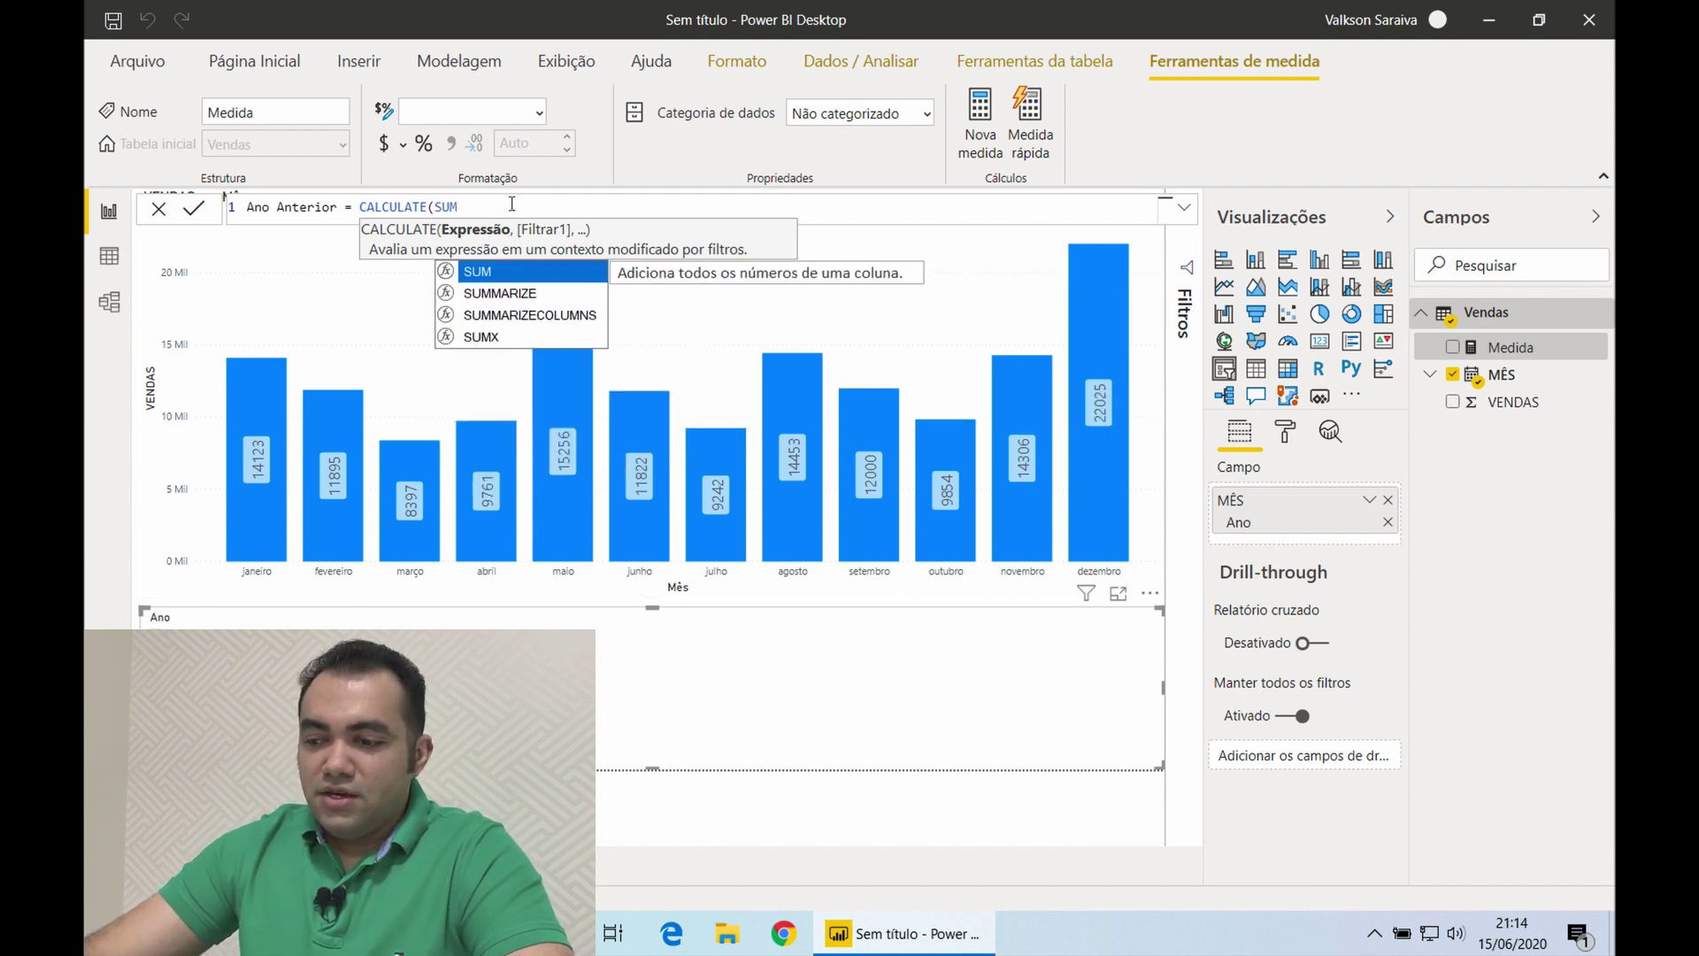
pyautogui.write('(')
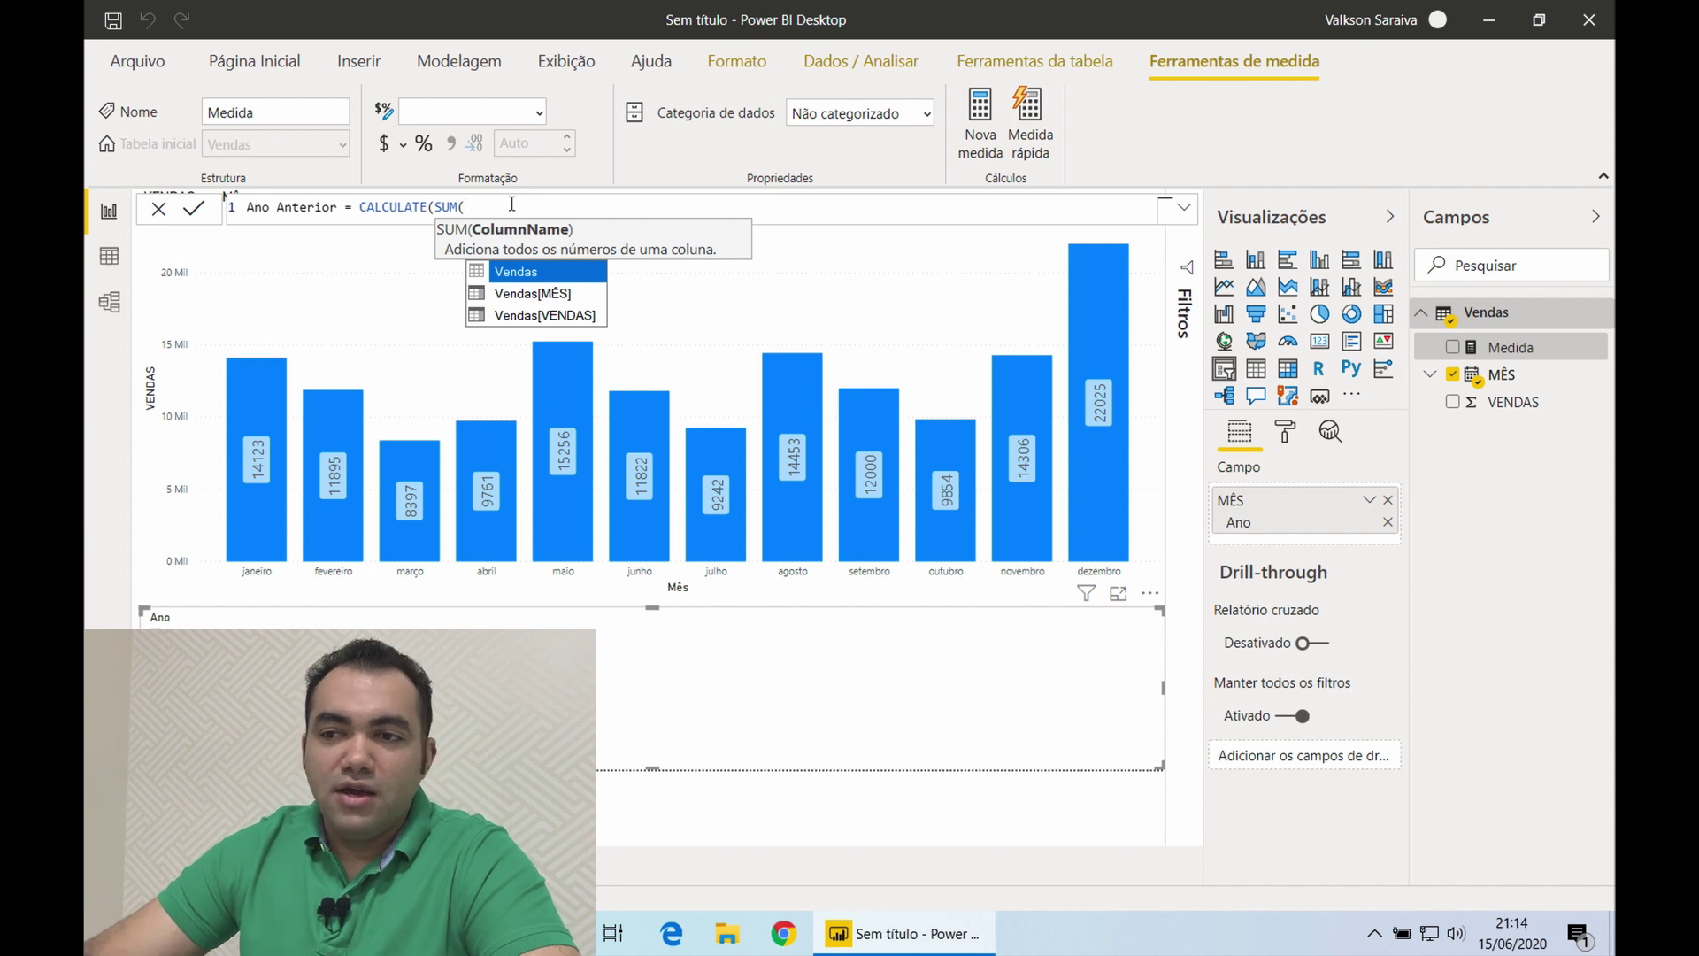
pyautogui.click(536, 311)
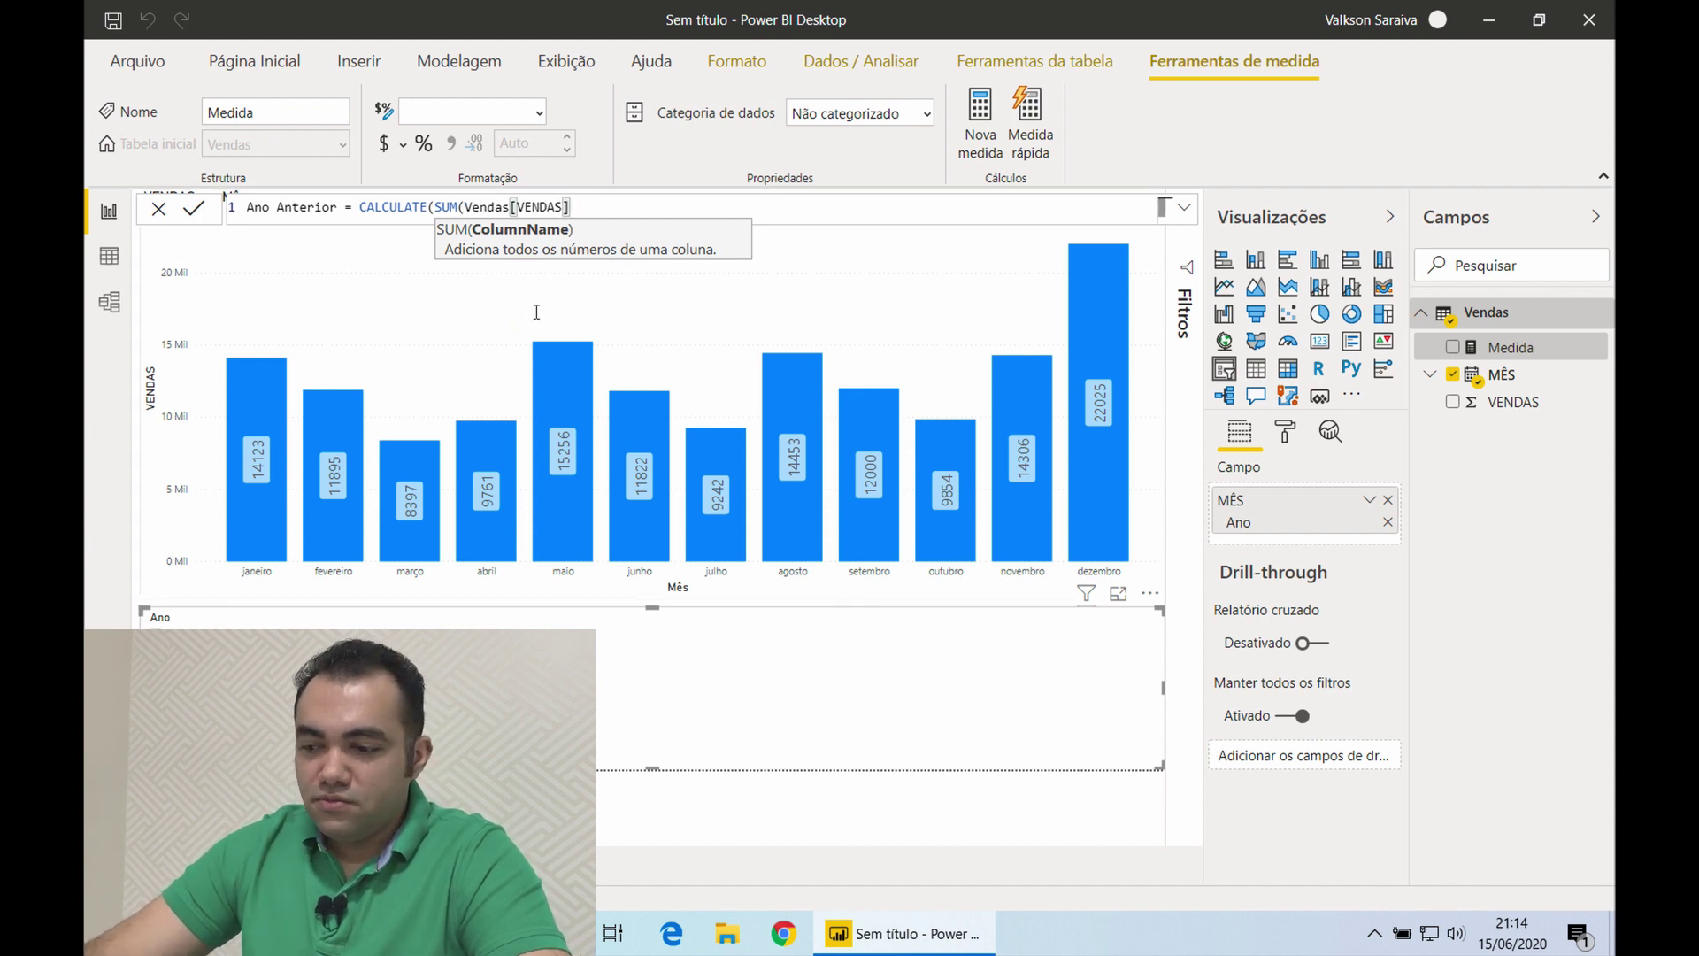
pyautogui.write('),')
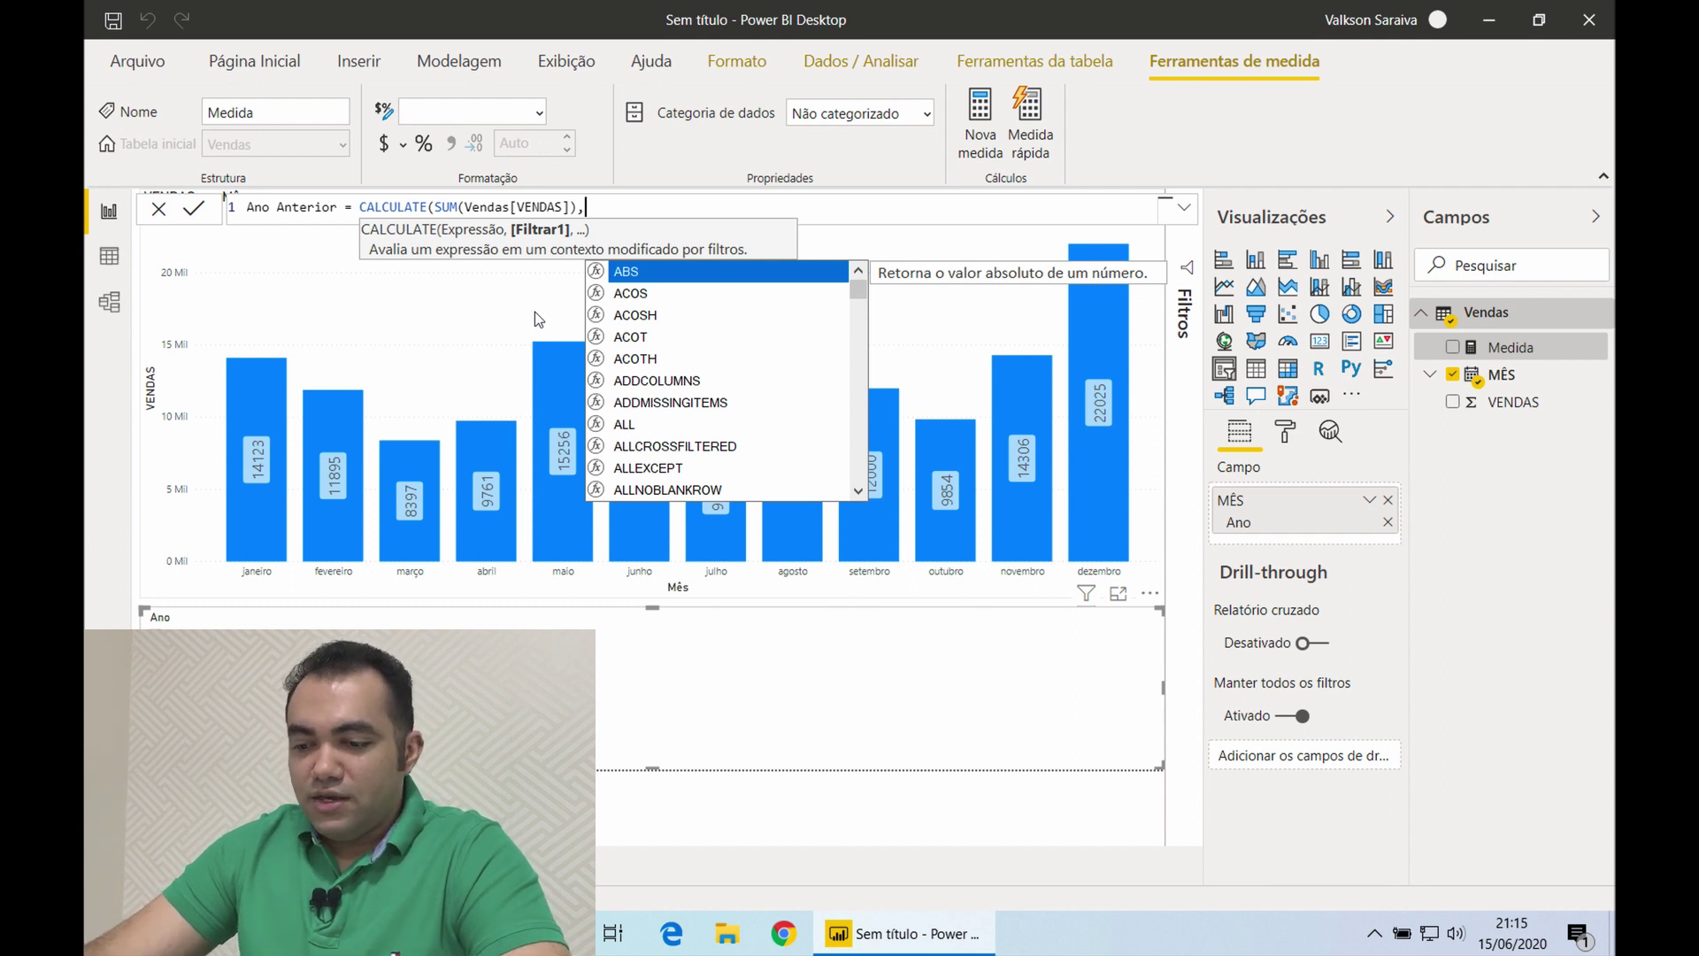
# Complete the formula with the filter SAMEPERIODLASTYEAR(Vendas[MÊS].[Date]) and commit the measure
pyautogui.write('SAME')
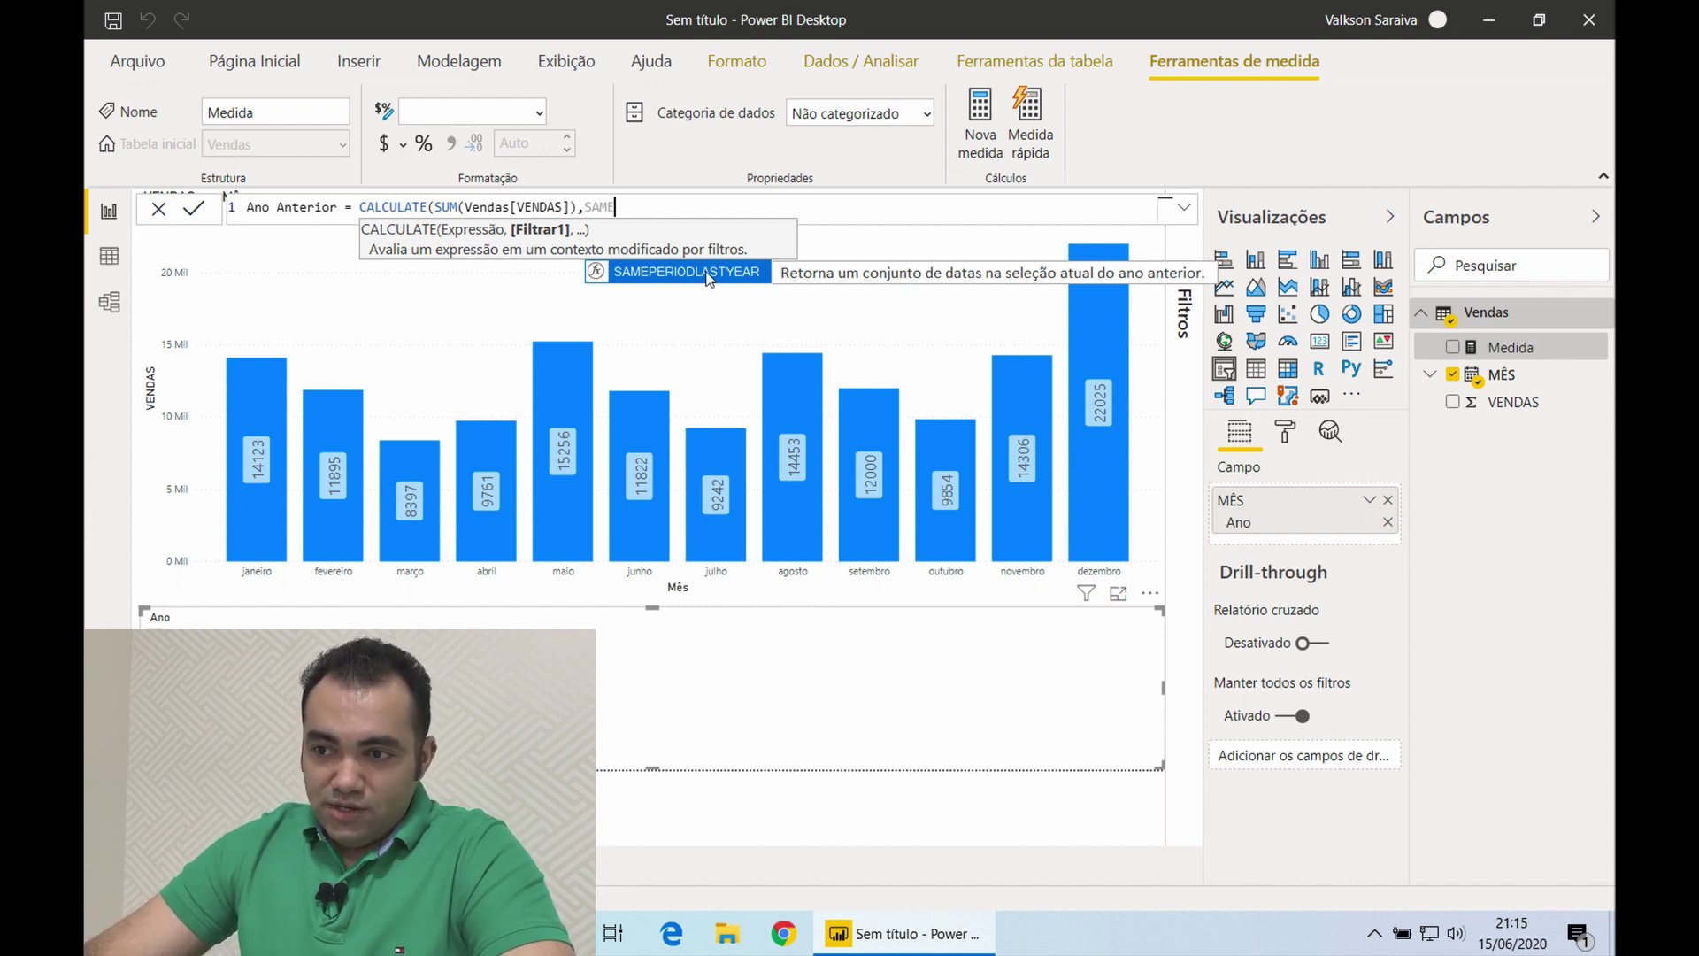
pyautogui.moveTo(263, 478)
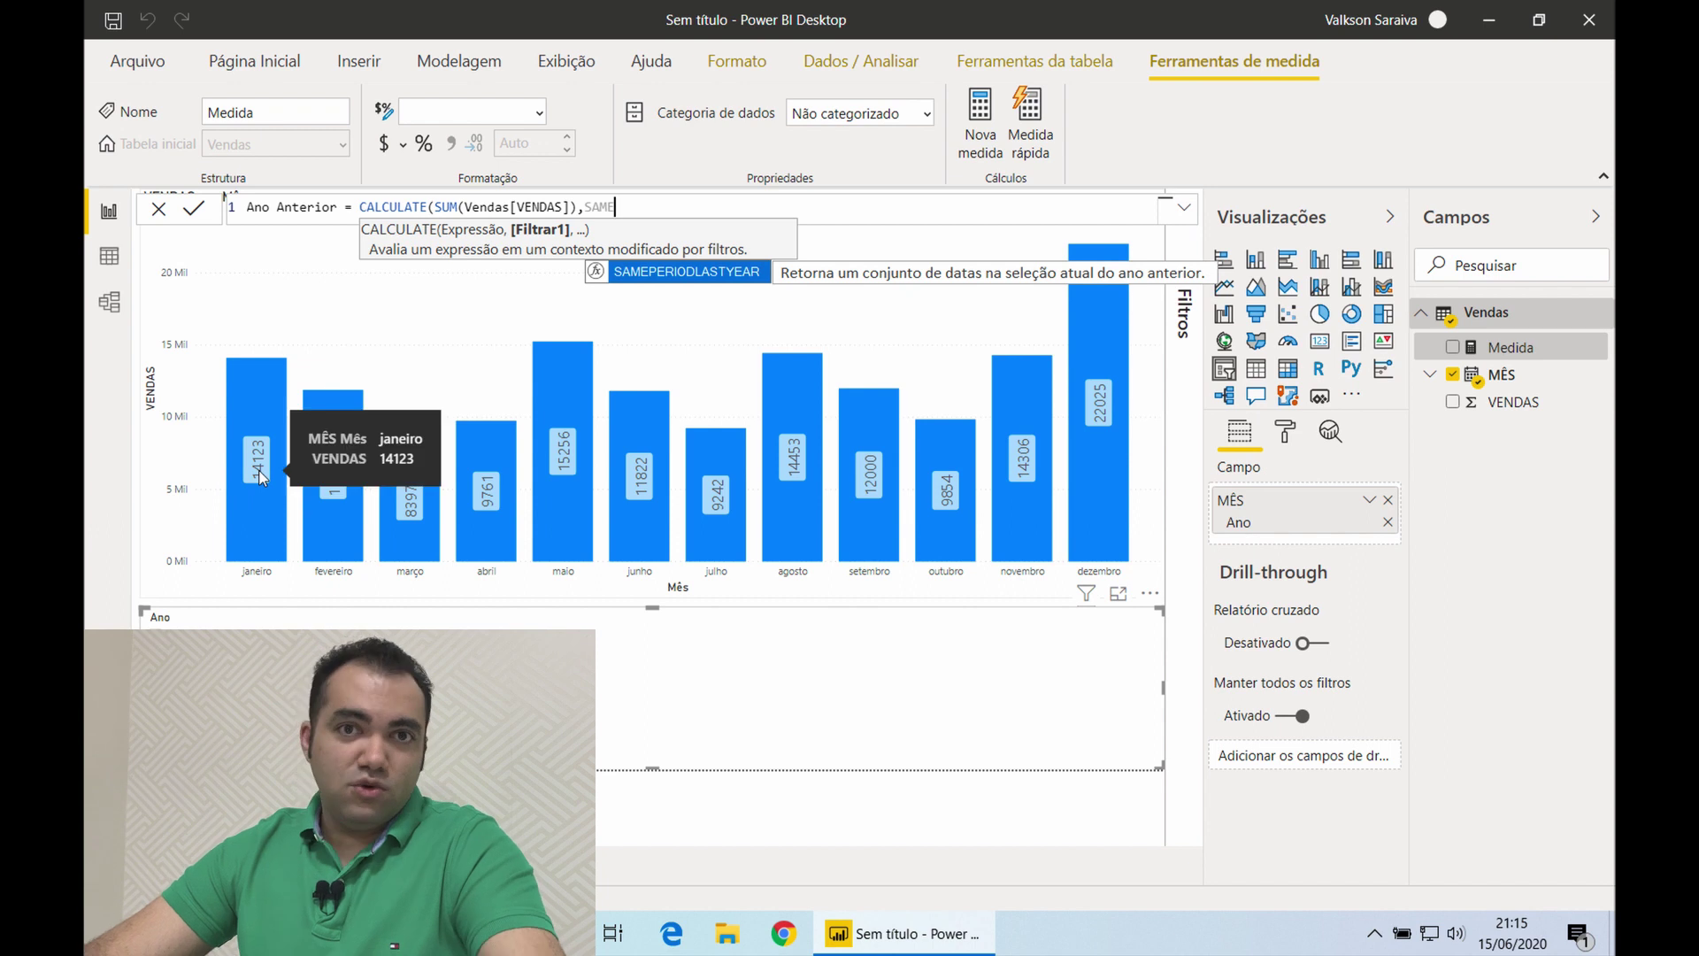
pyautogui.click(630, 273)
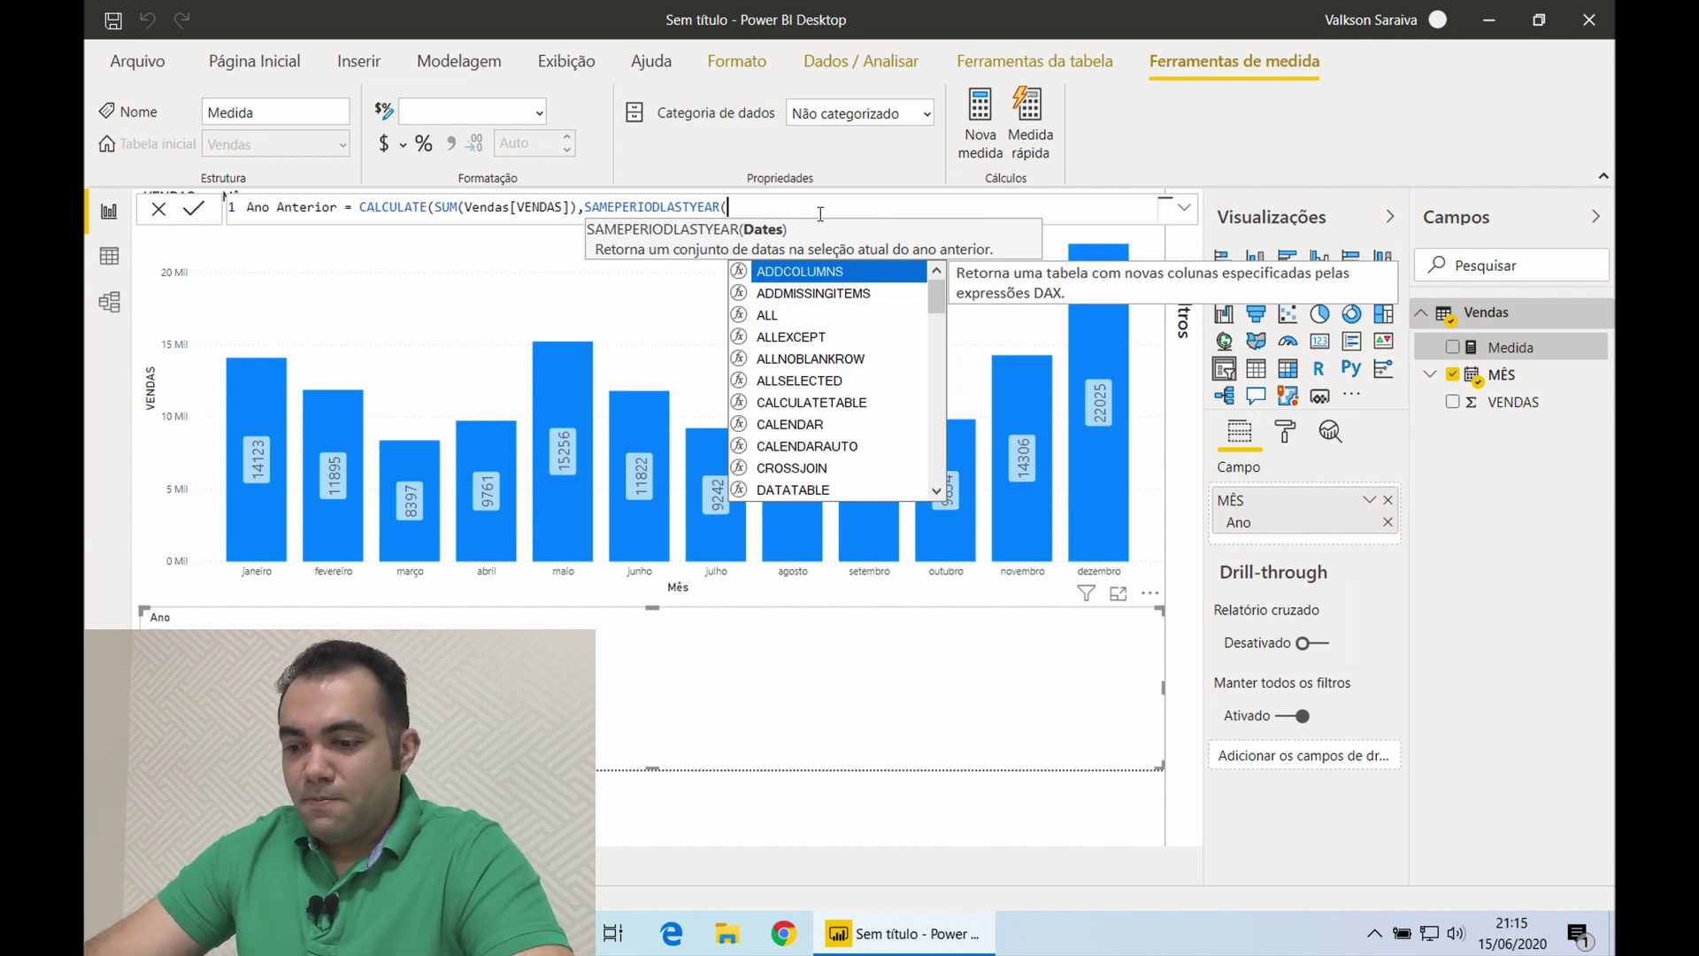
pyautogui.write('VEN')
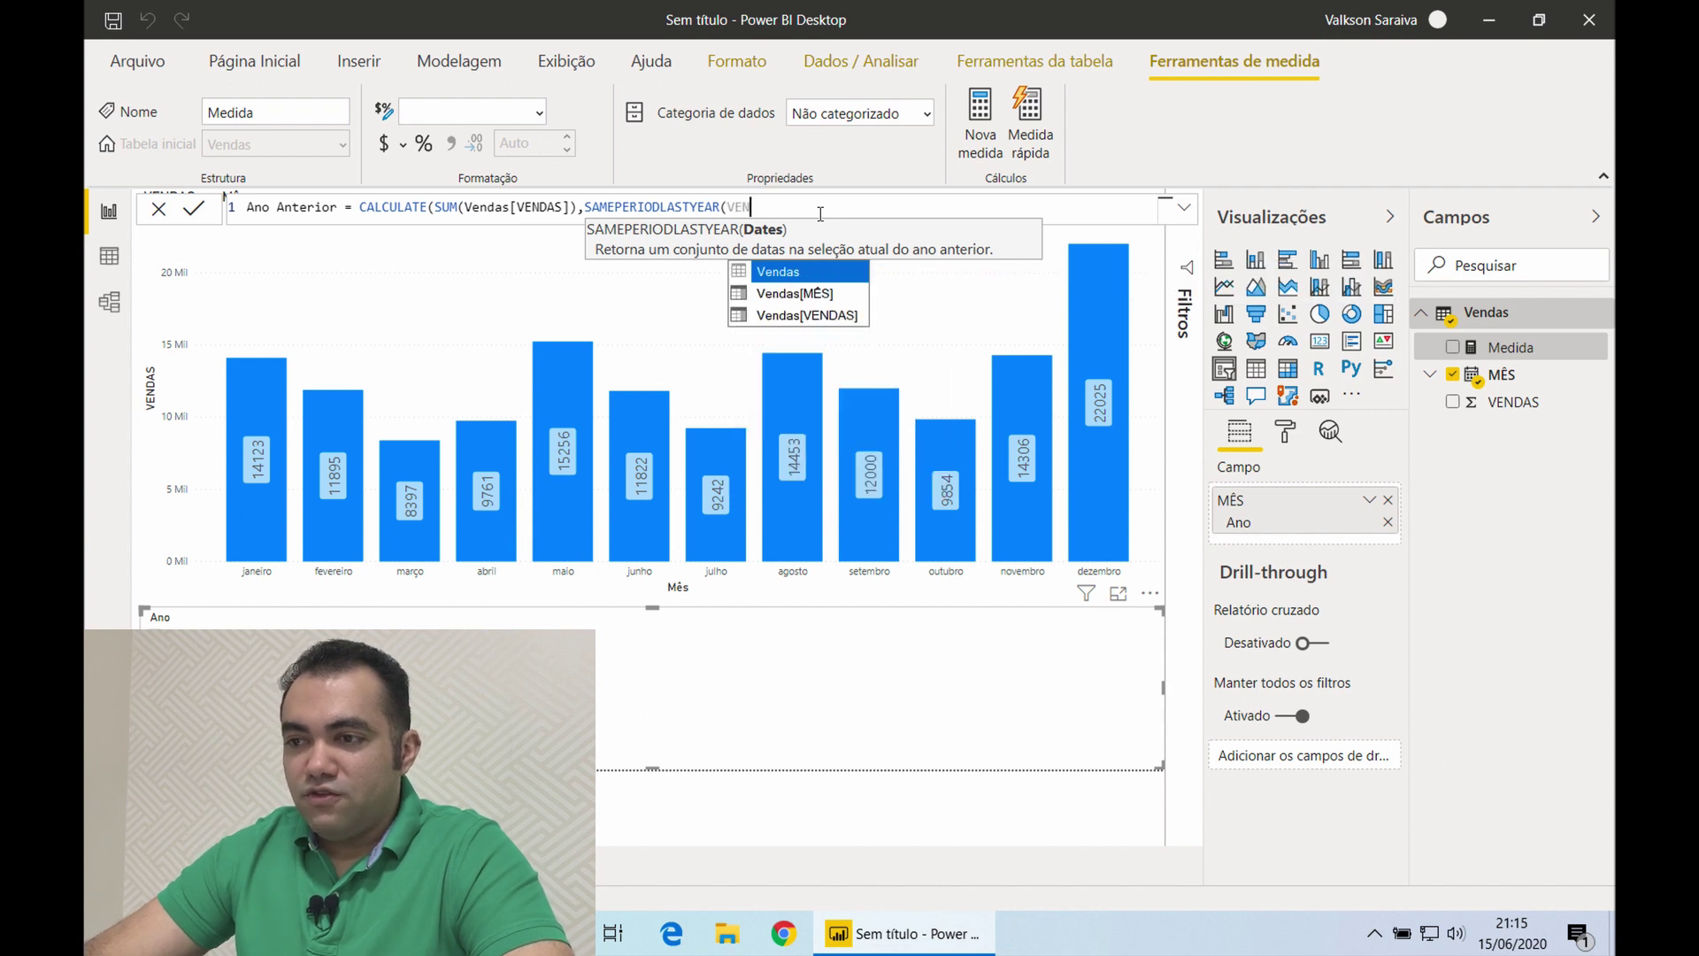
pyautogui.doubleClick(821, 293)
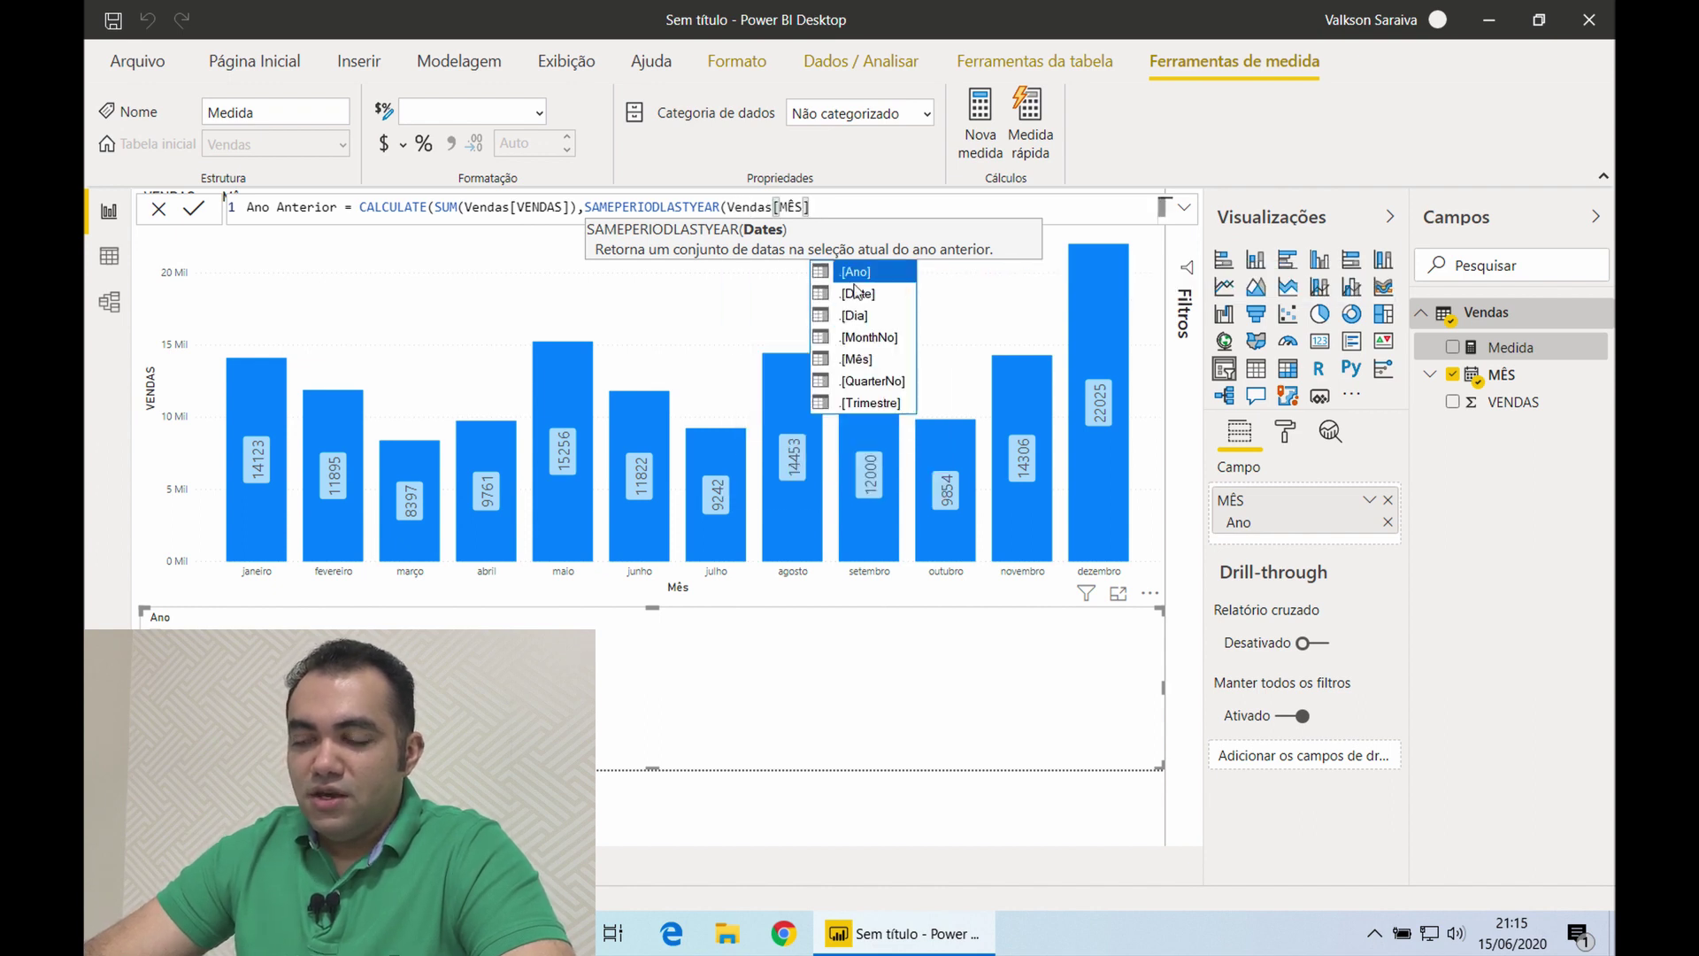
pyautogui.doubleClick(870, 298)
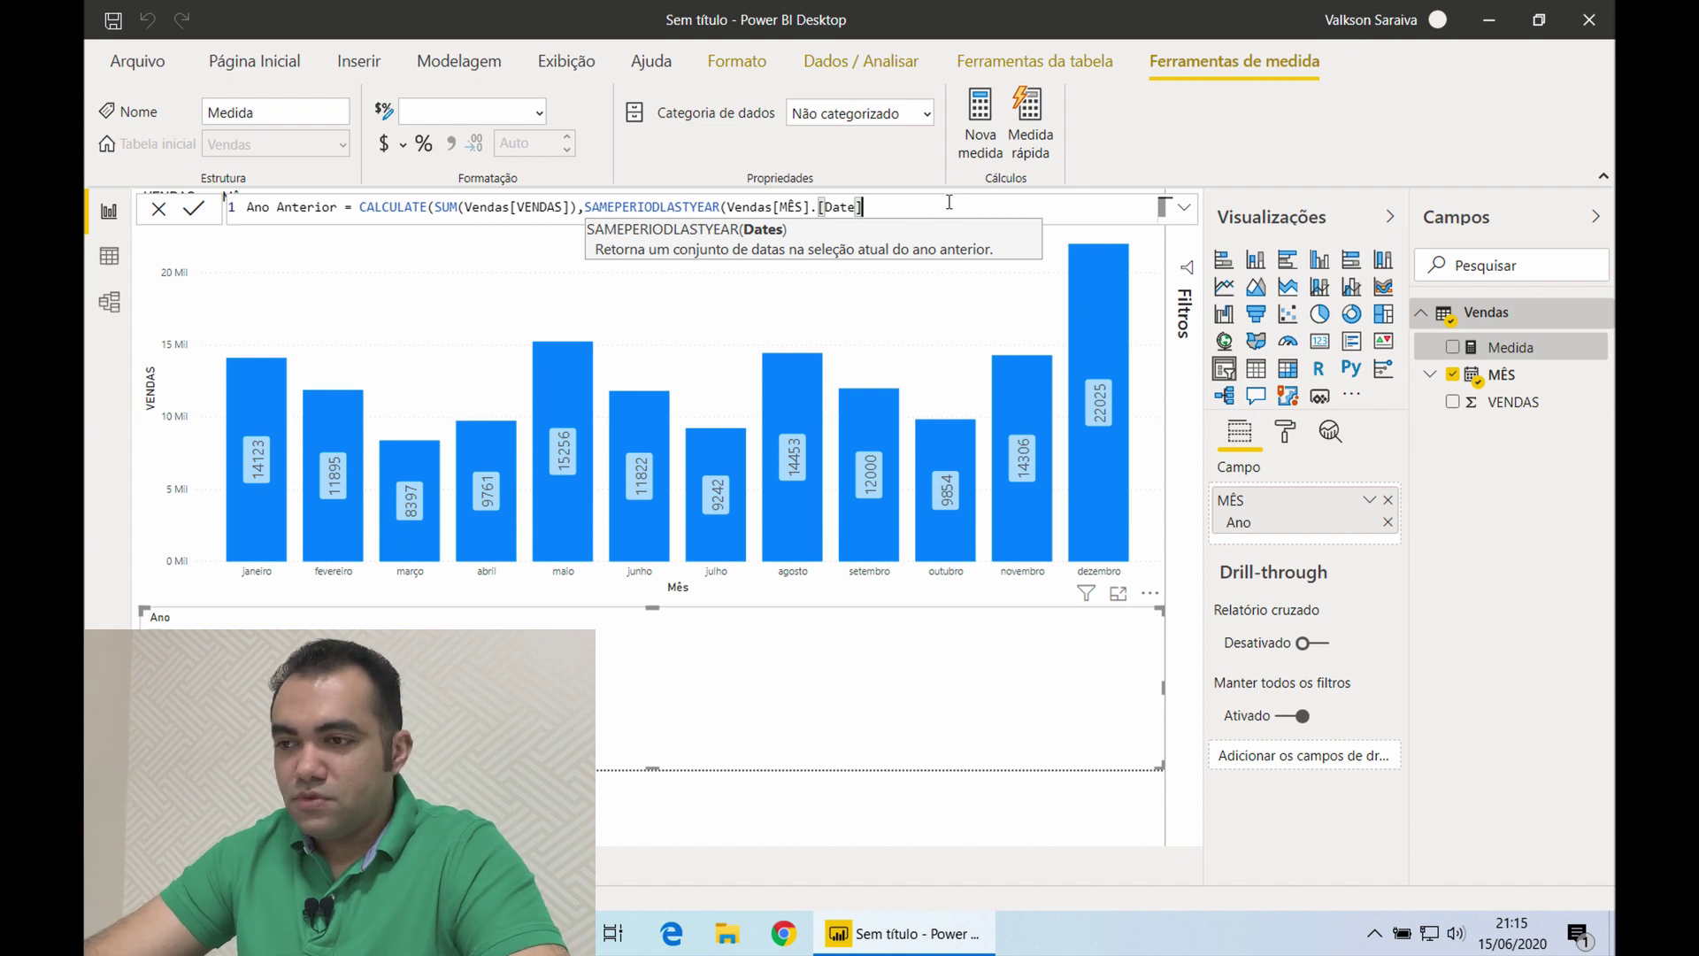
pyautogui.write(')')
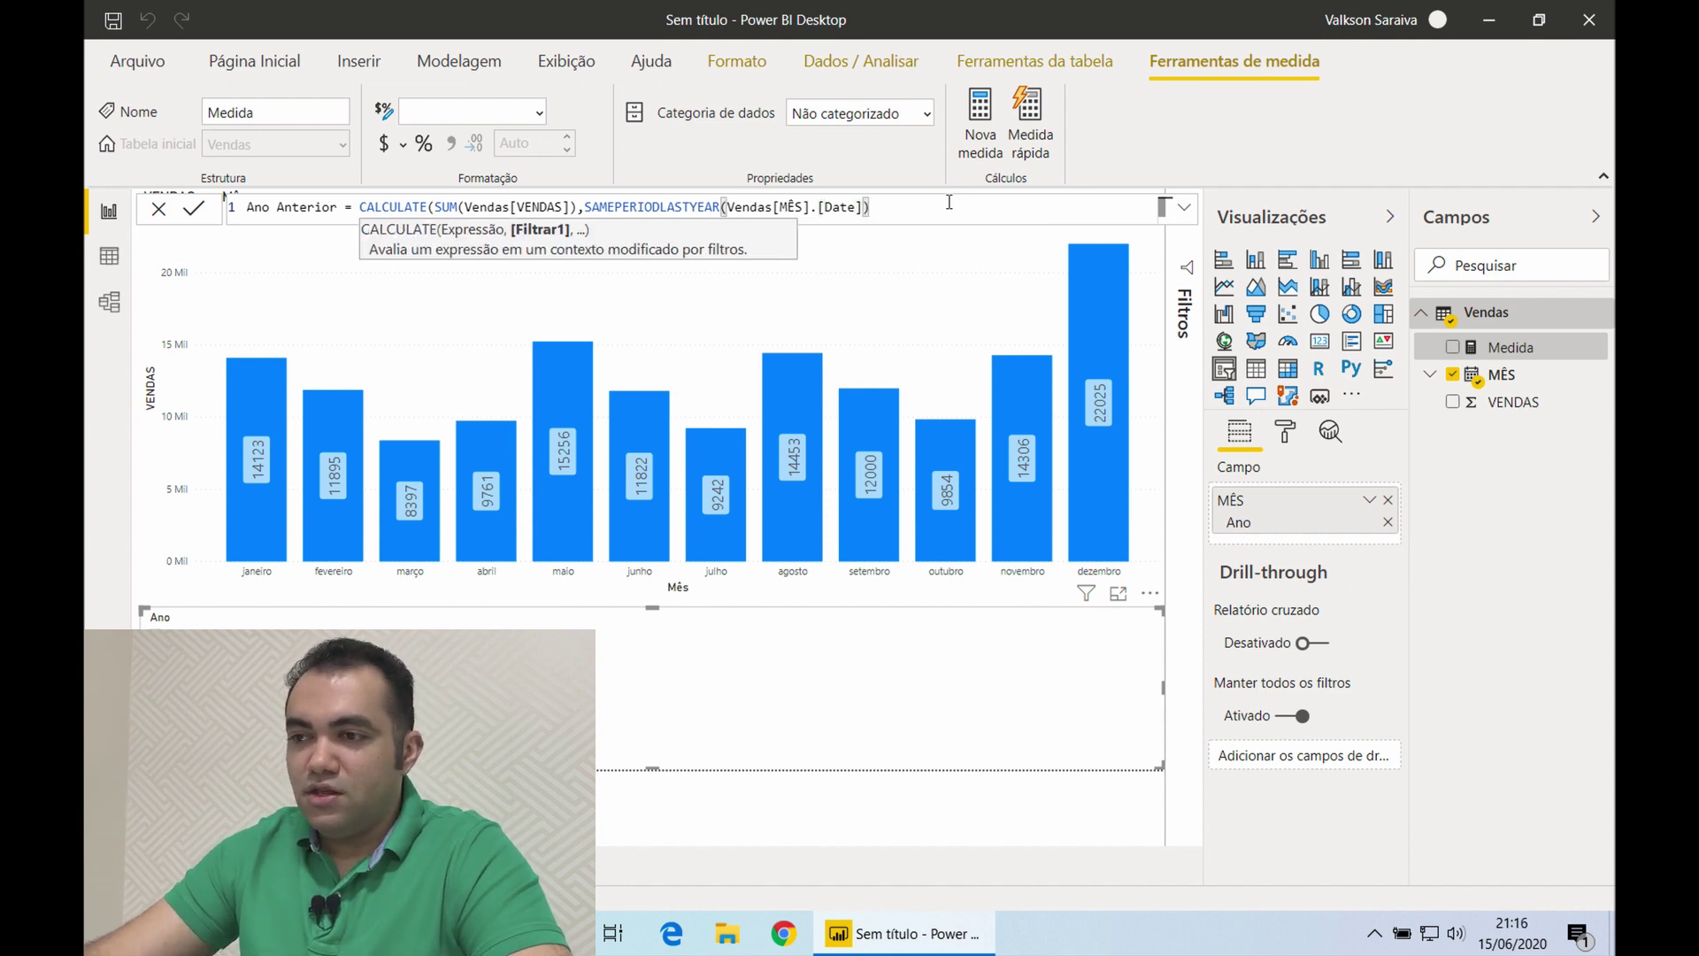
pyautogui.press('Return')
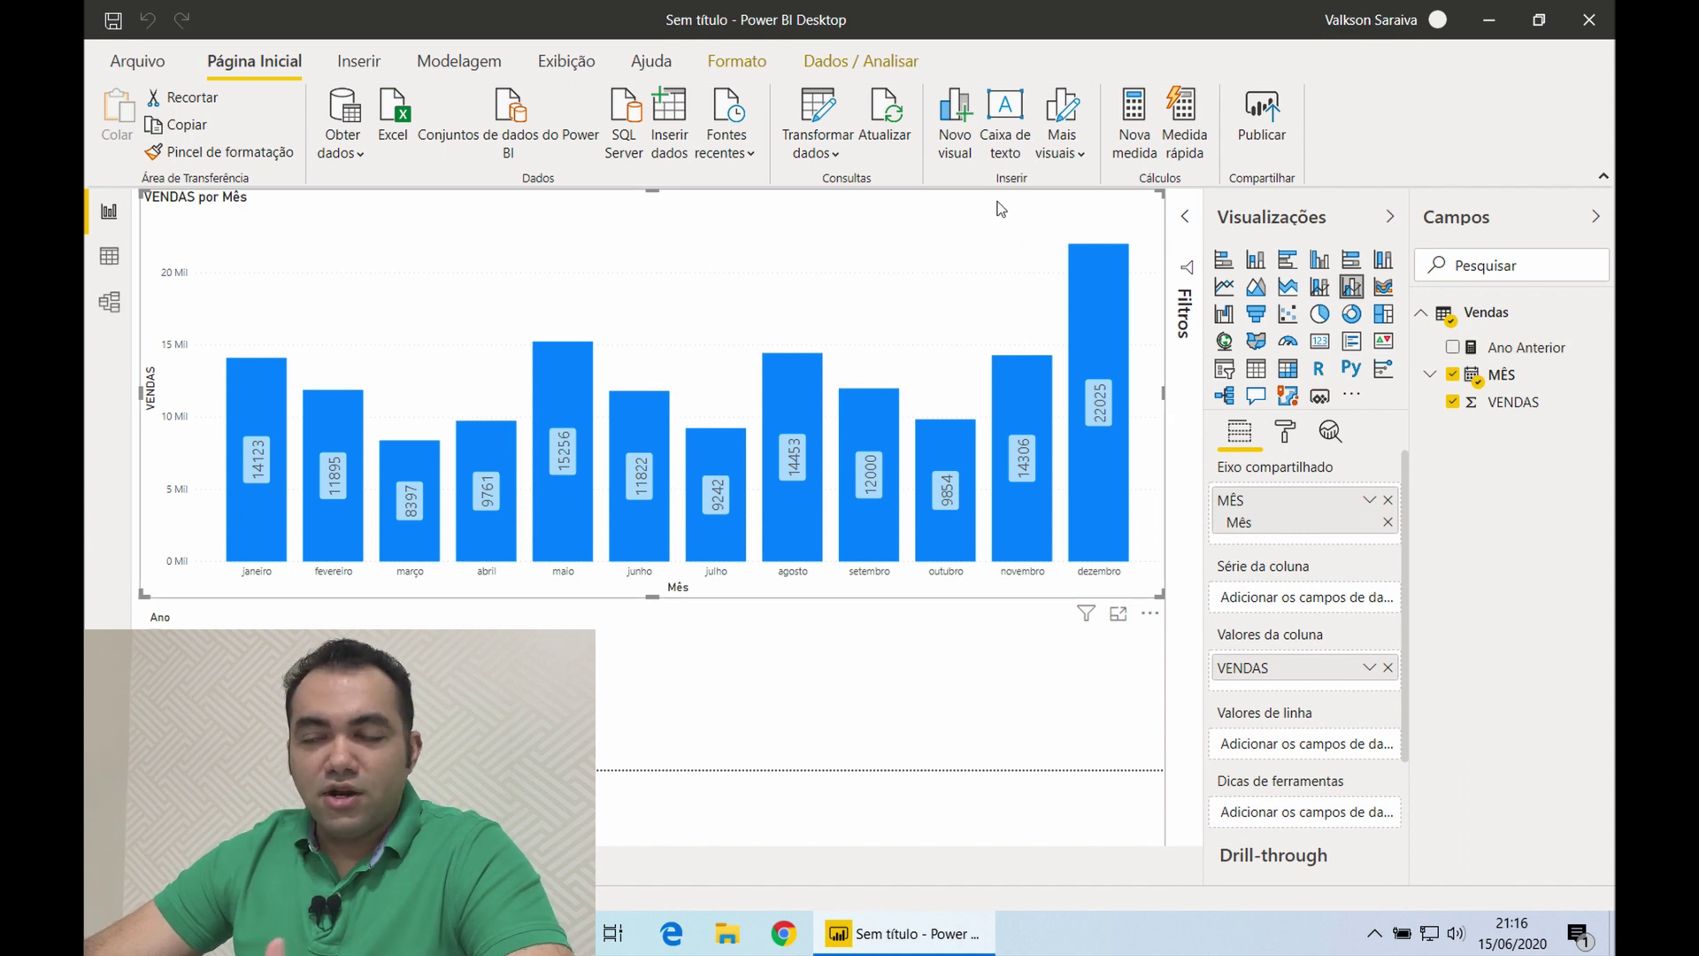
# Add the Ano Anterior measure to the monthly chart's column values beside VENDAS and compare the months with and without it
pyautogui.click(1453, 349)
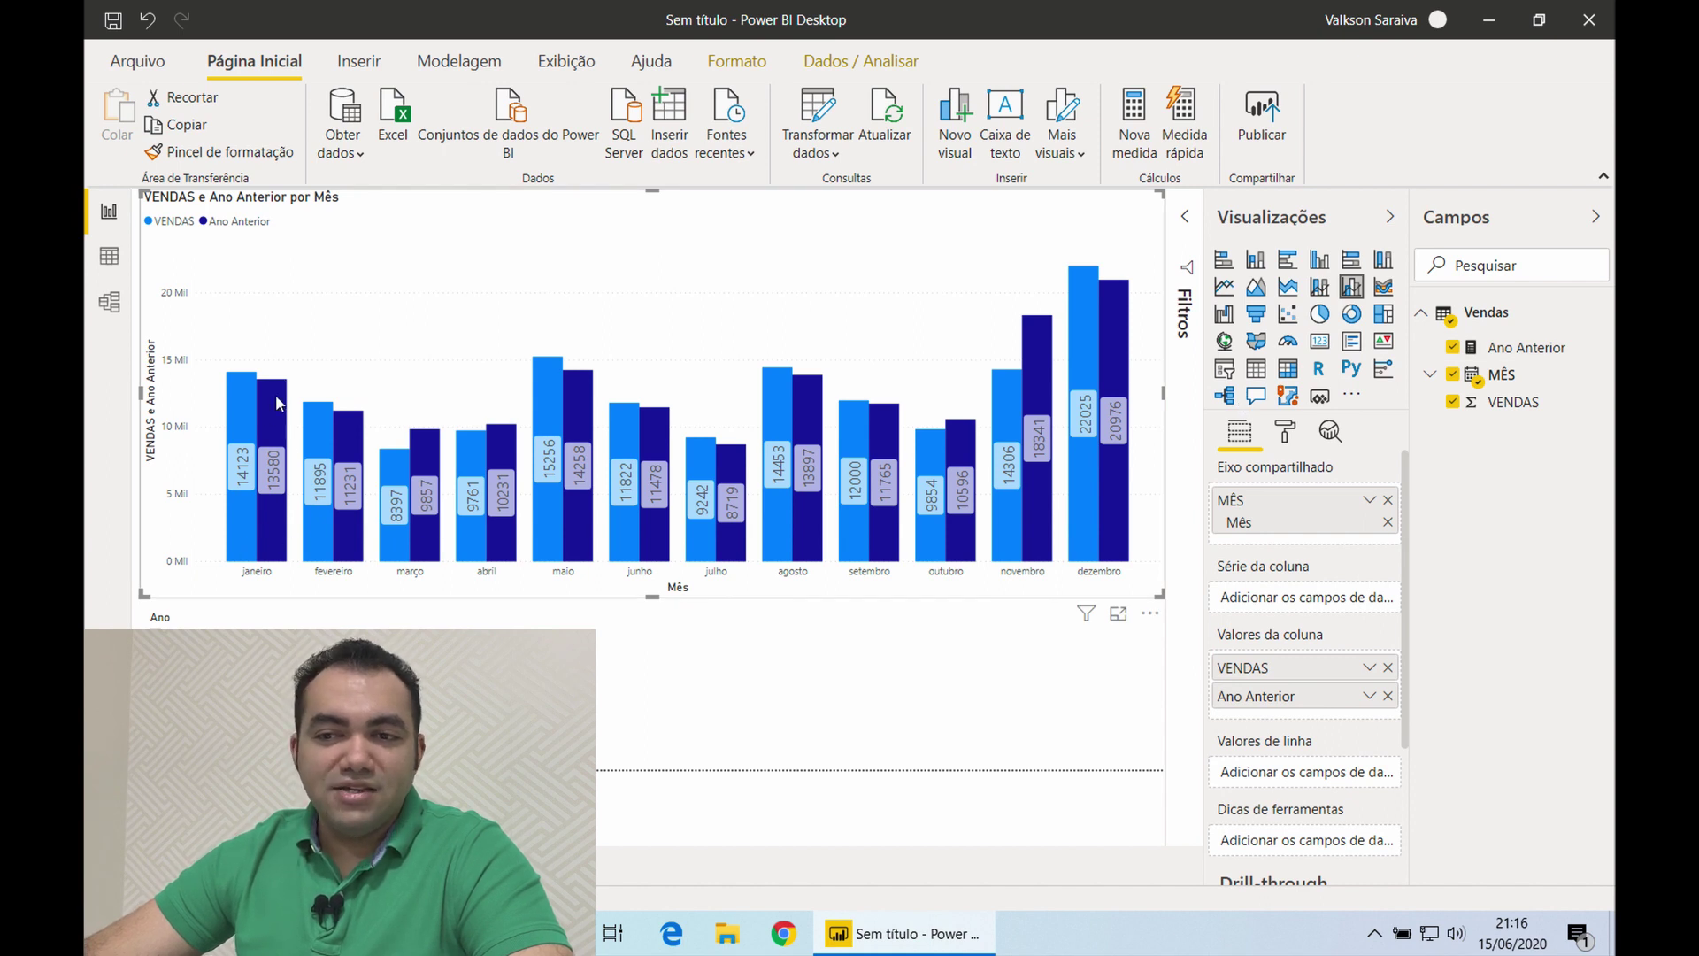
pyautogui.moveTo(279, 415)
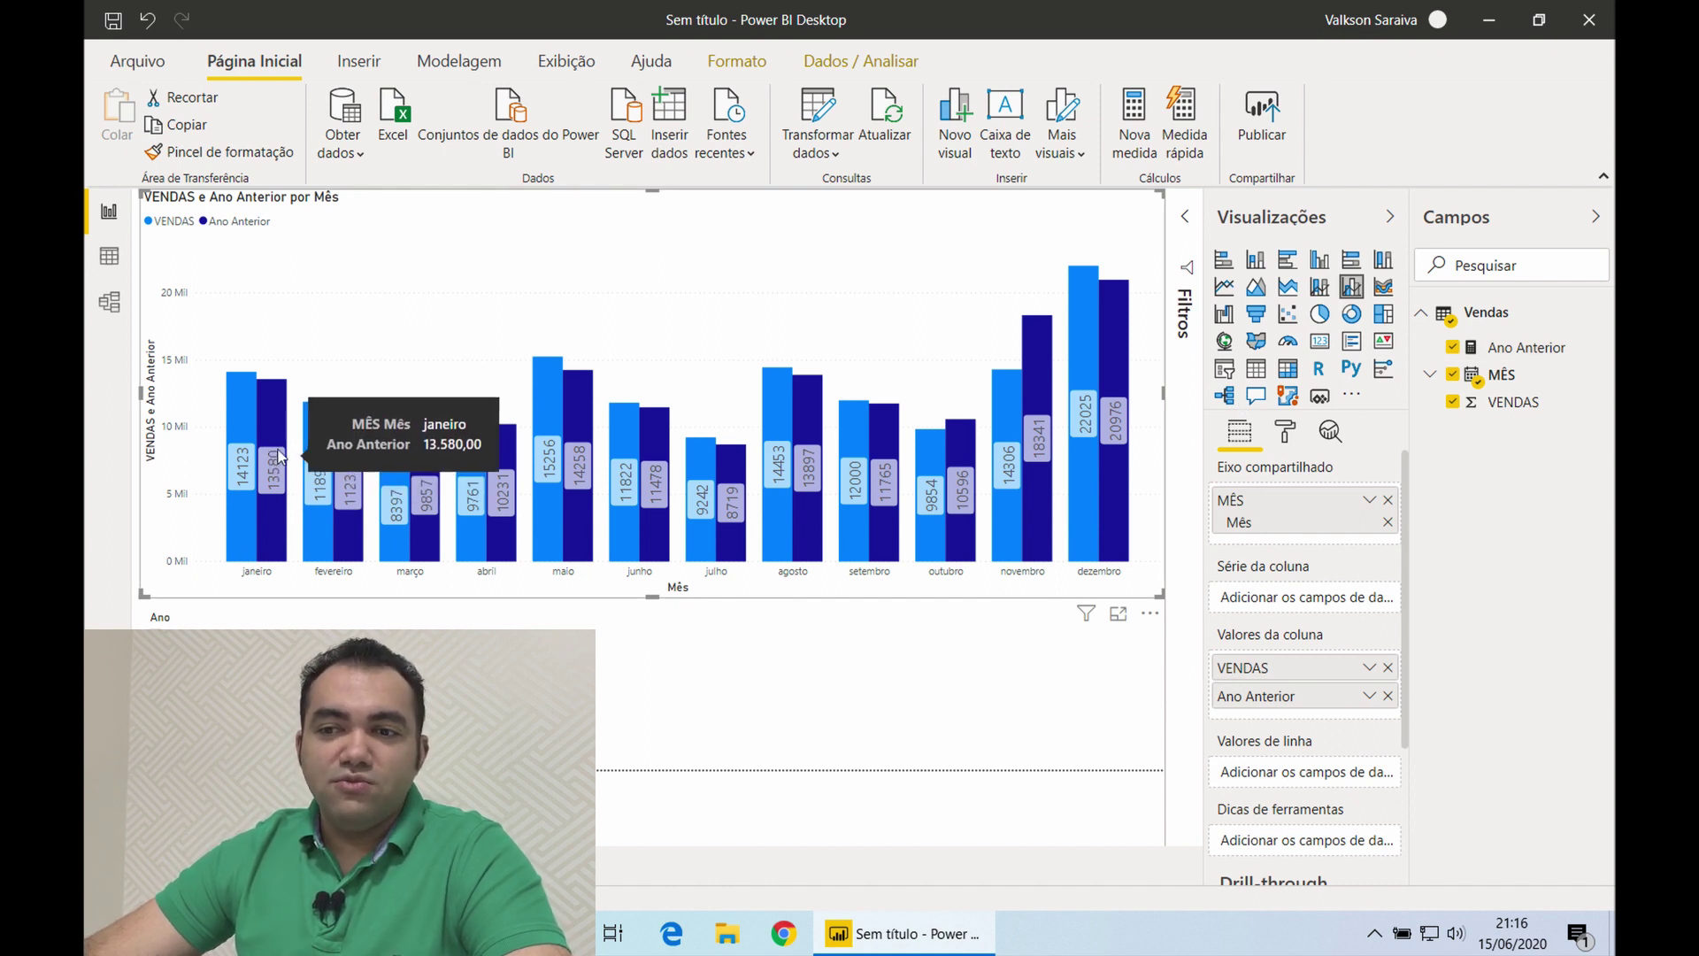
pyautogui.moveTo(360, 506)
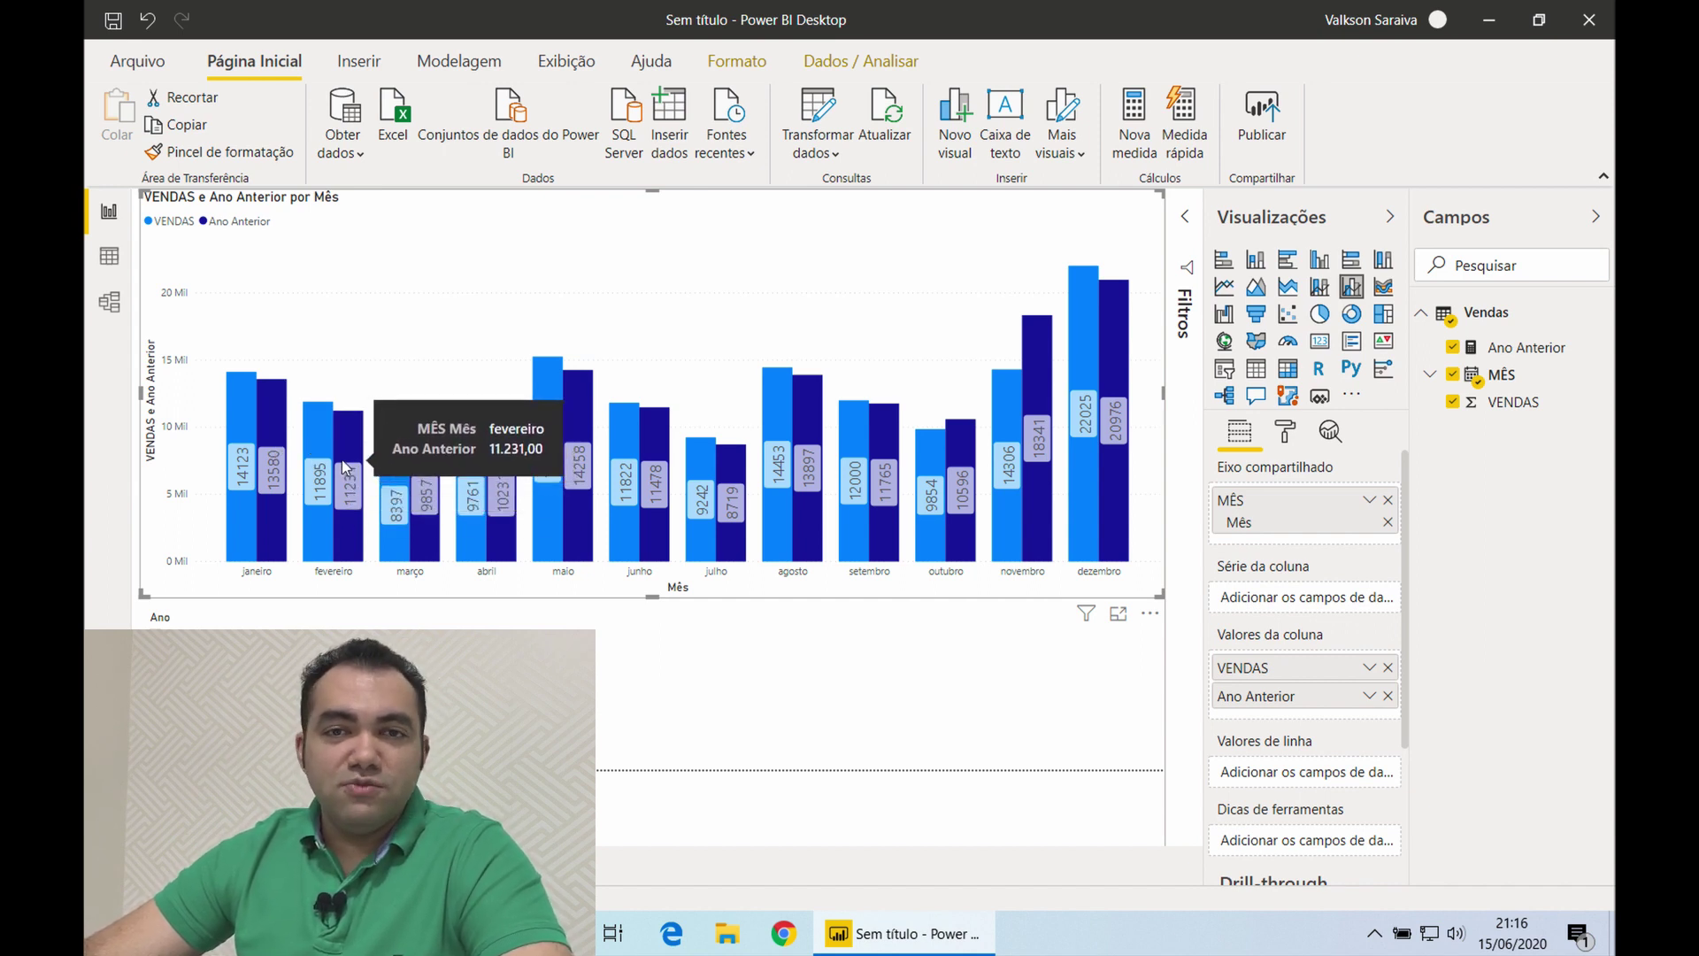
pyautogui.moveTo(333, 456)
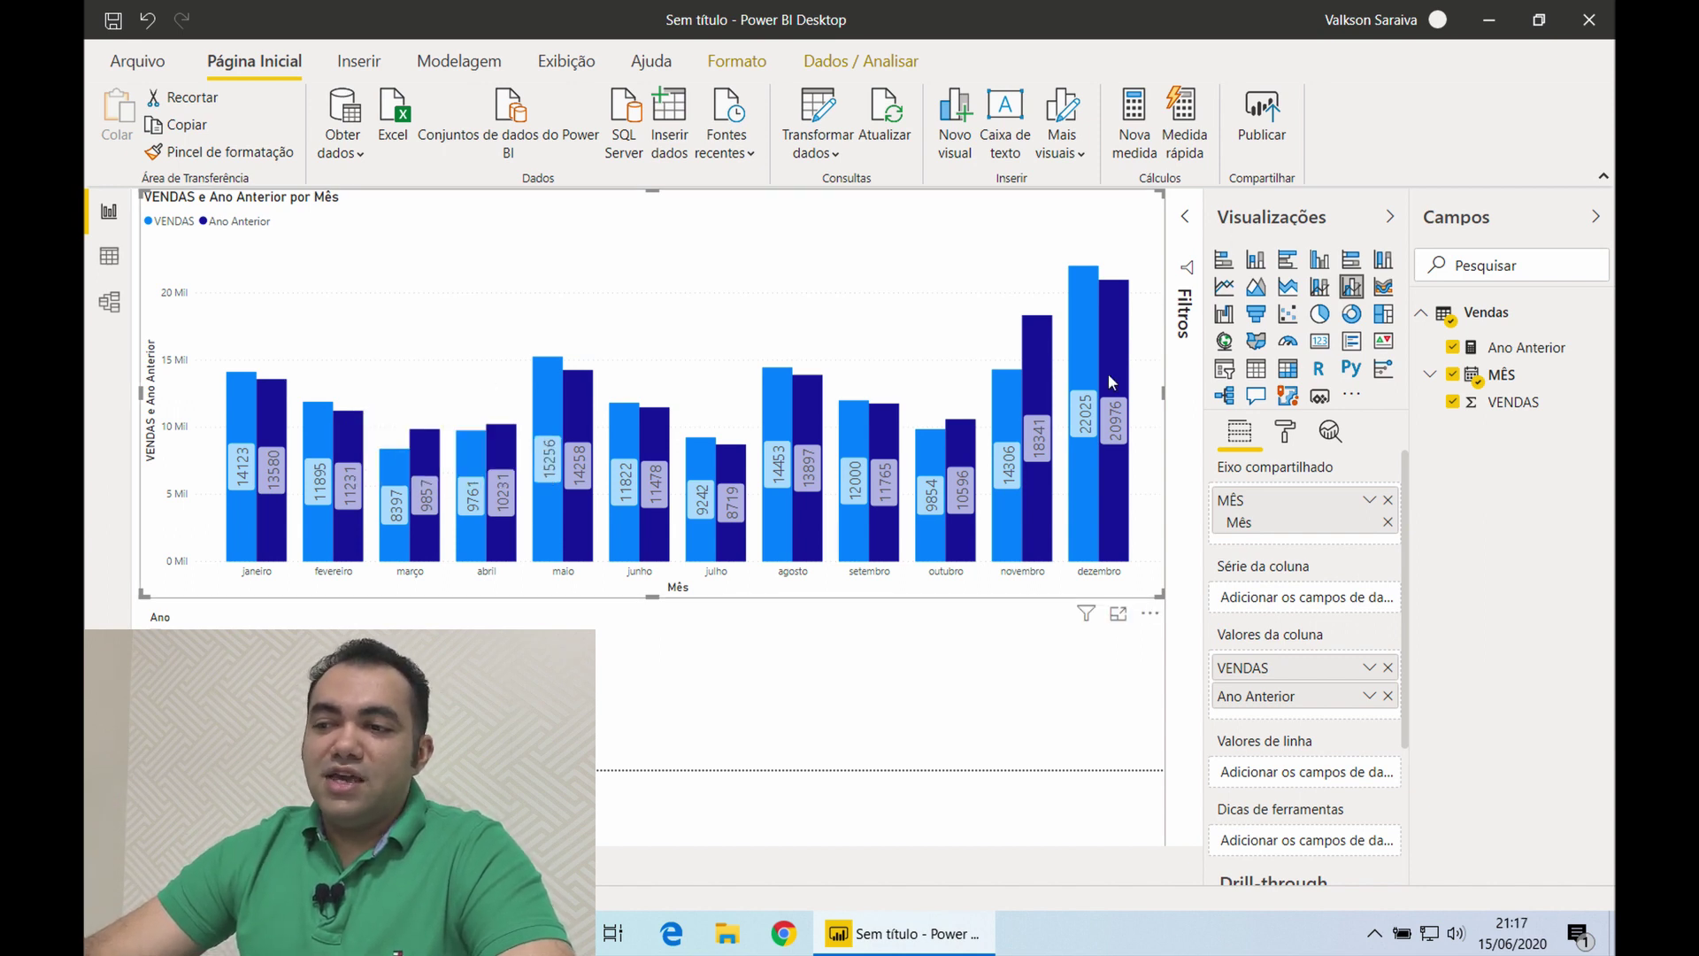
pyautogui.moveTo(1021, 430)
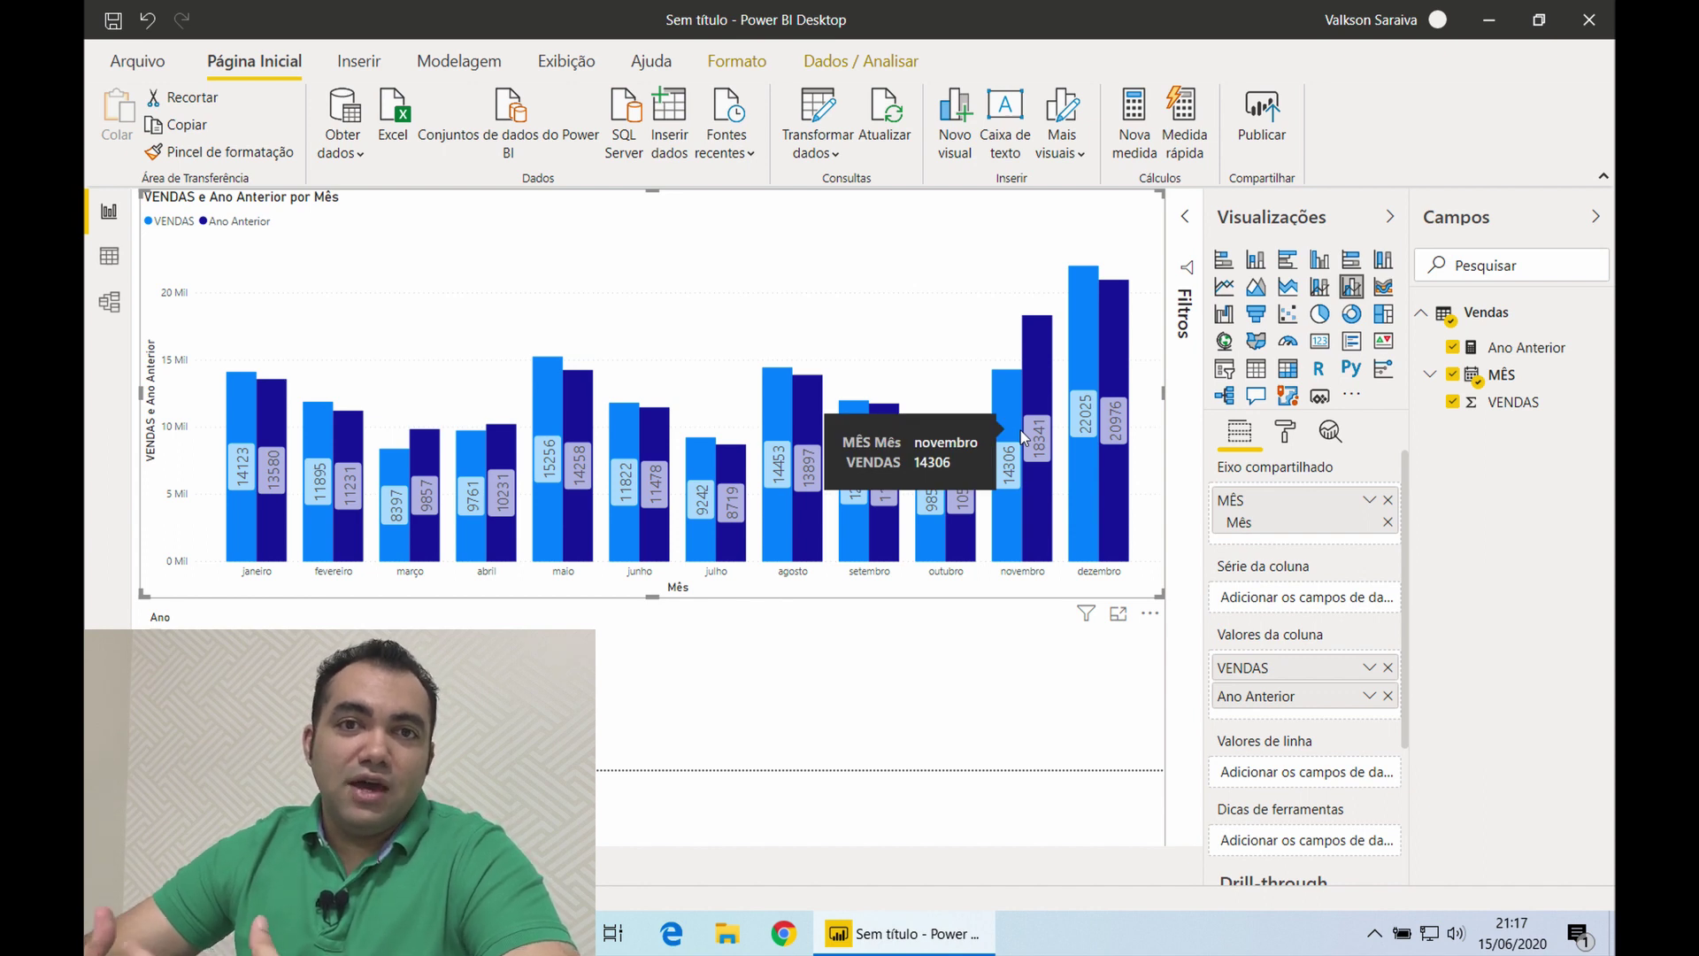
pyautogui.click(1452, 347)
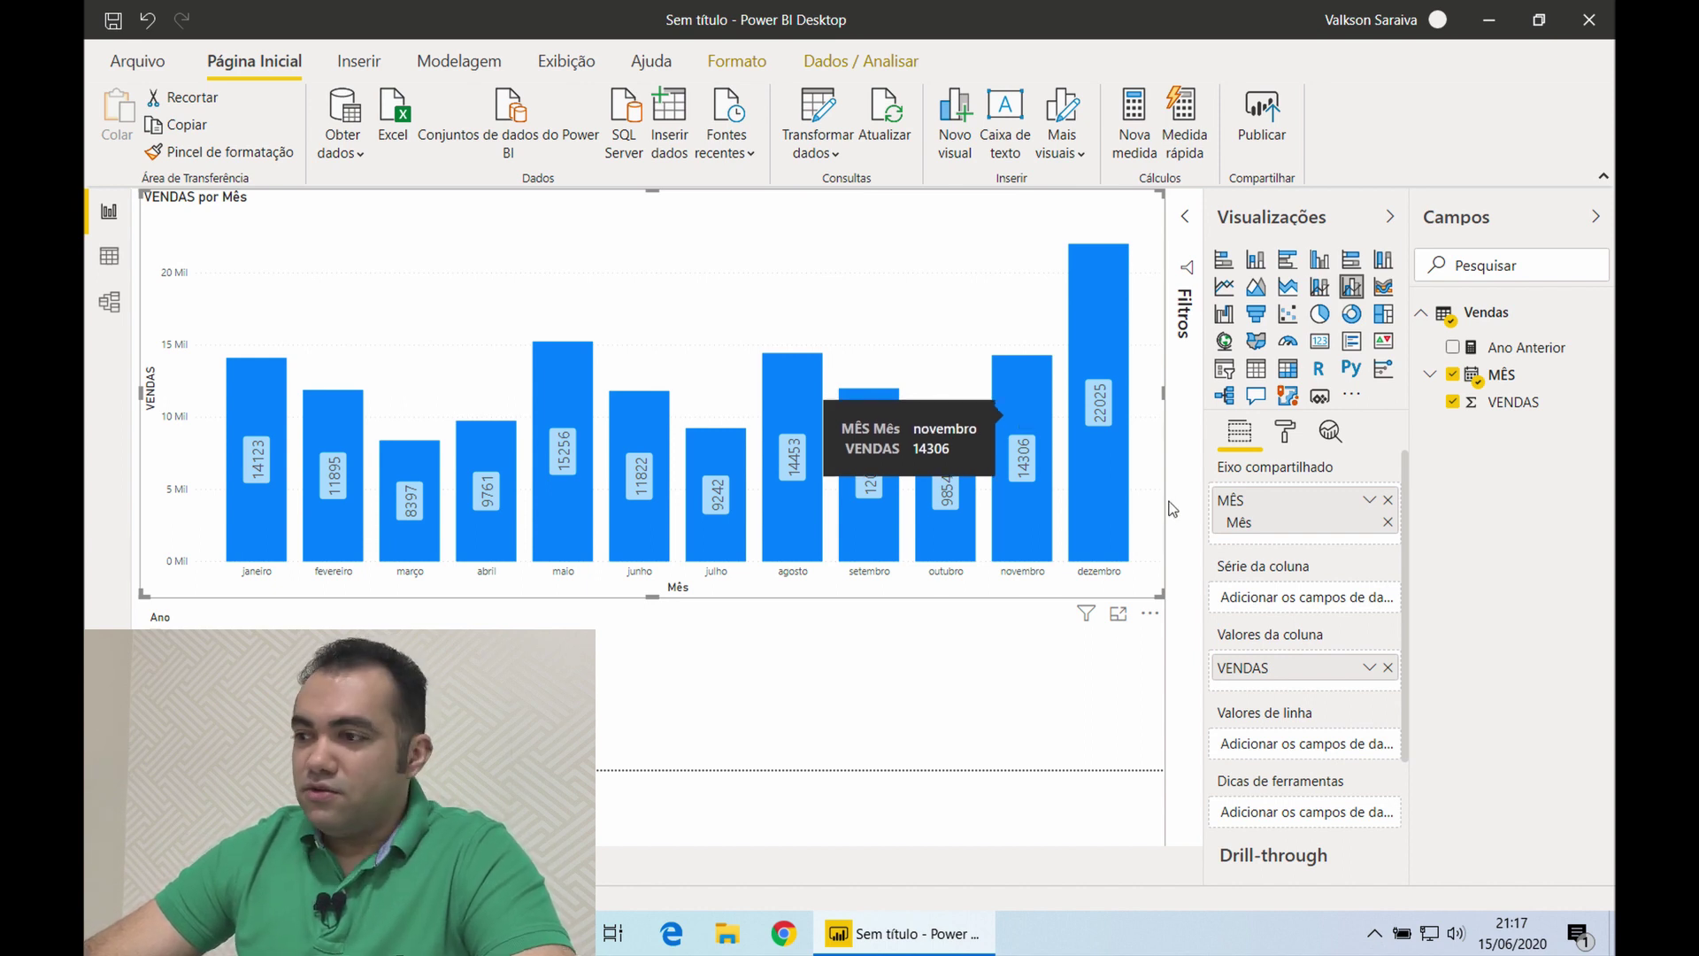
pyautogui.click(1452, 347)
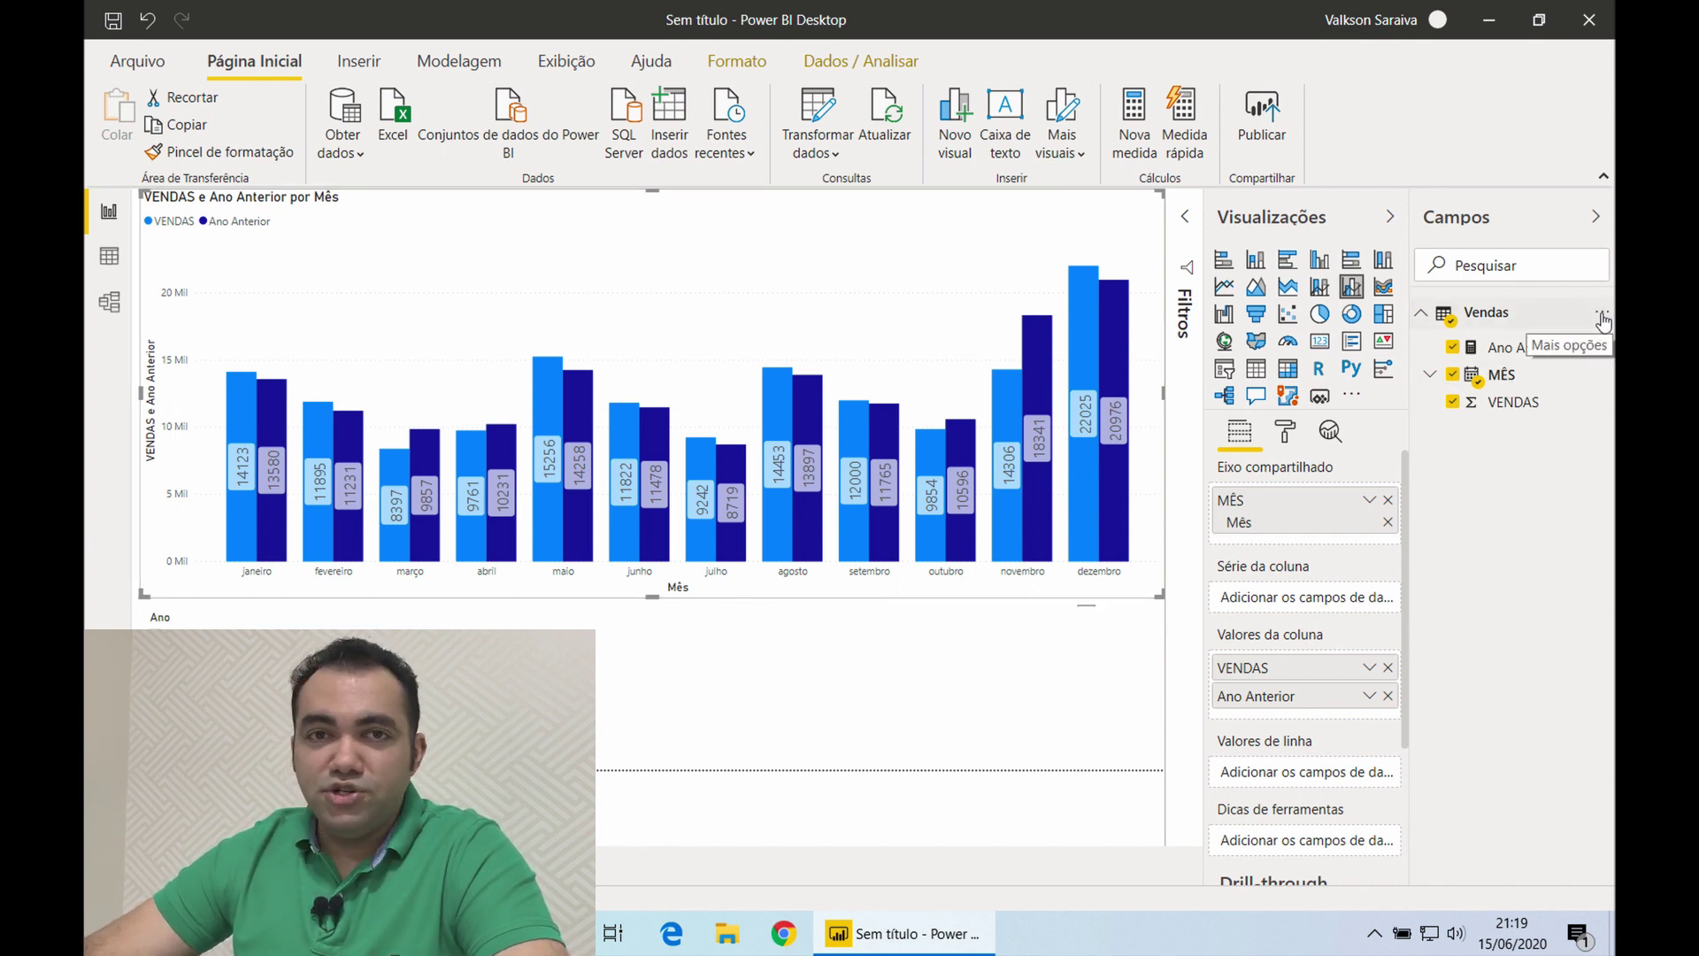
# Start a new quick measure on the Vendas table with the calculation Alteração ano a ano
pyautogui.click(1603, 319)
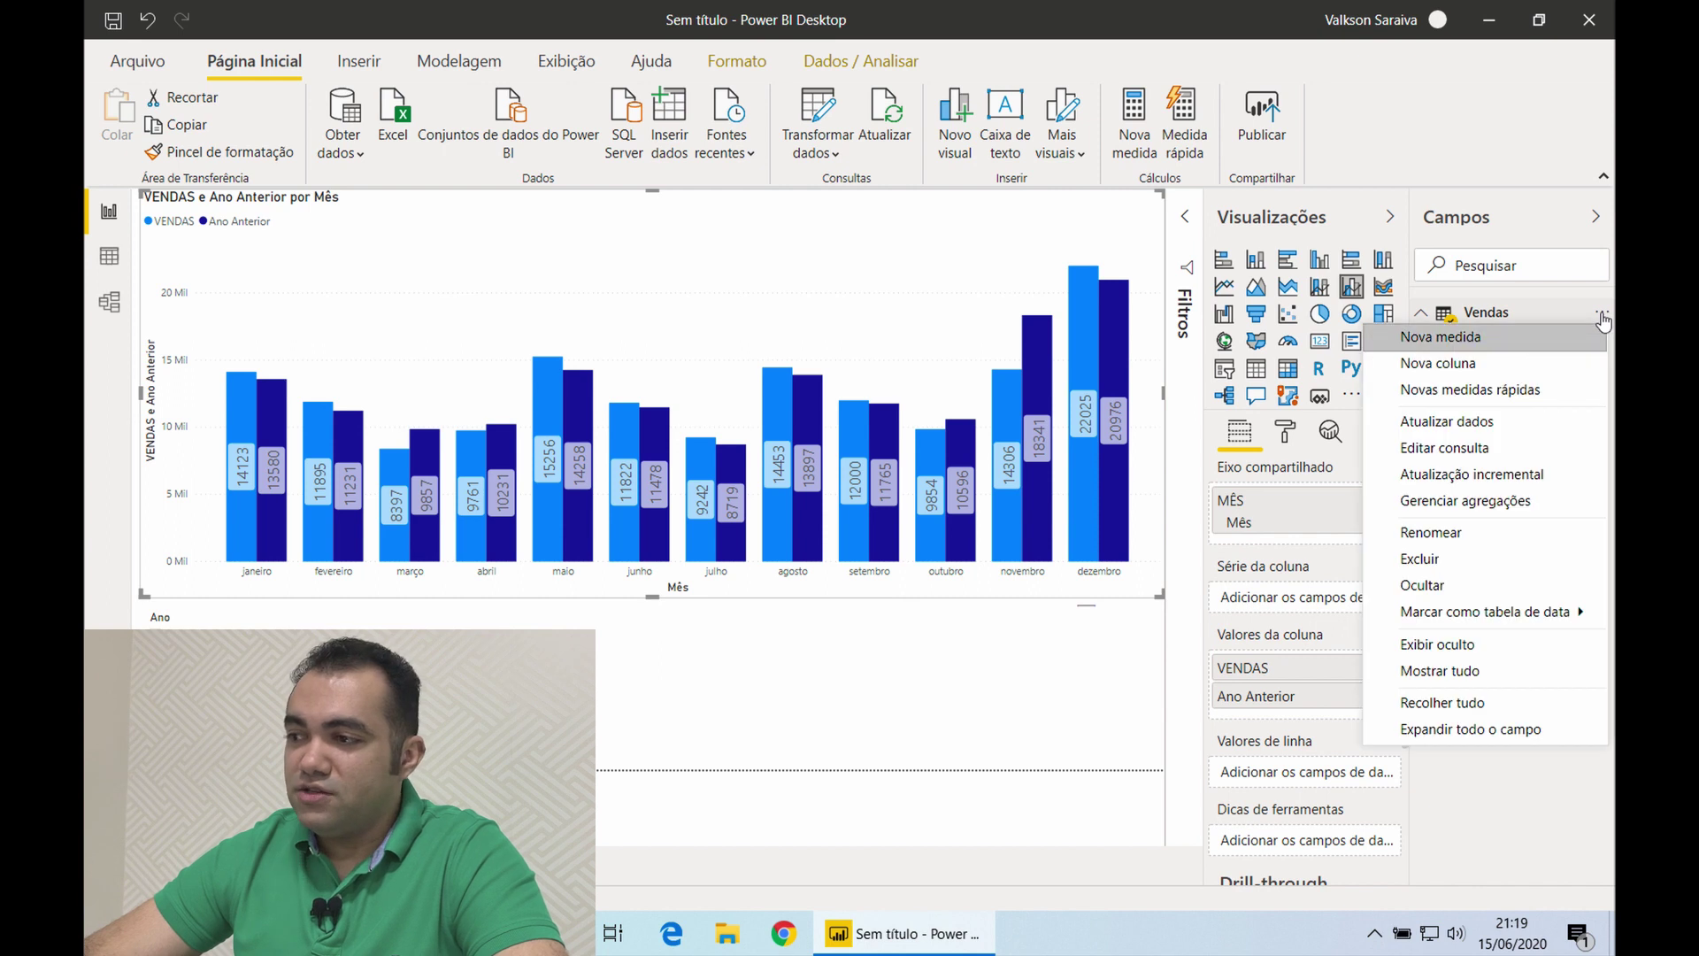
pyautogui.click(1484, 392)
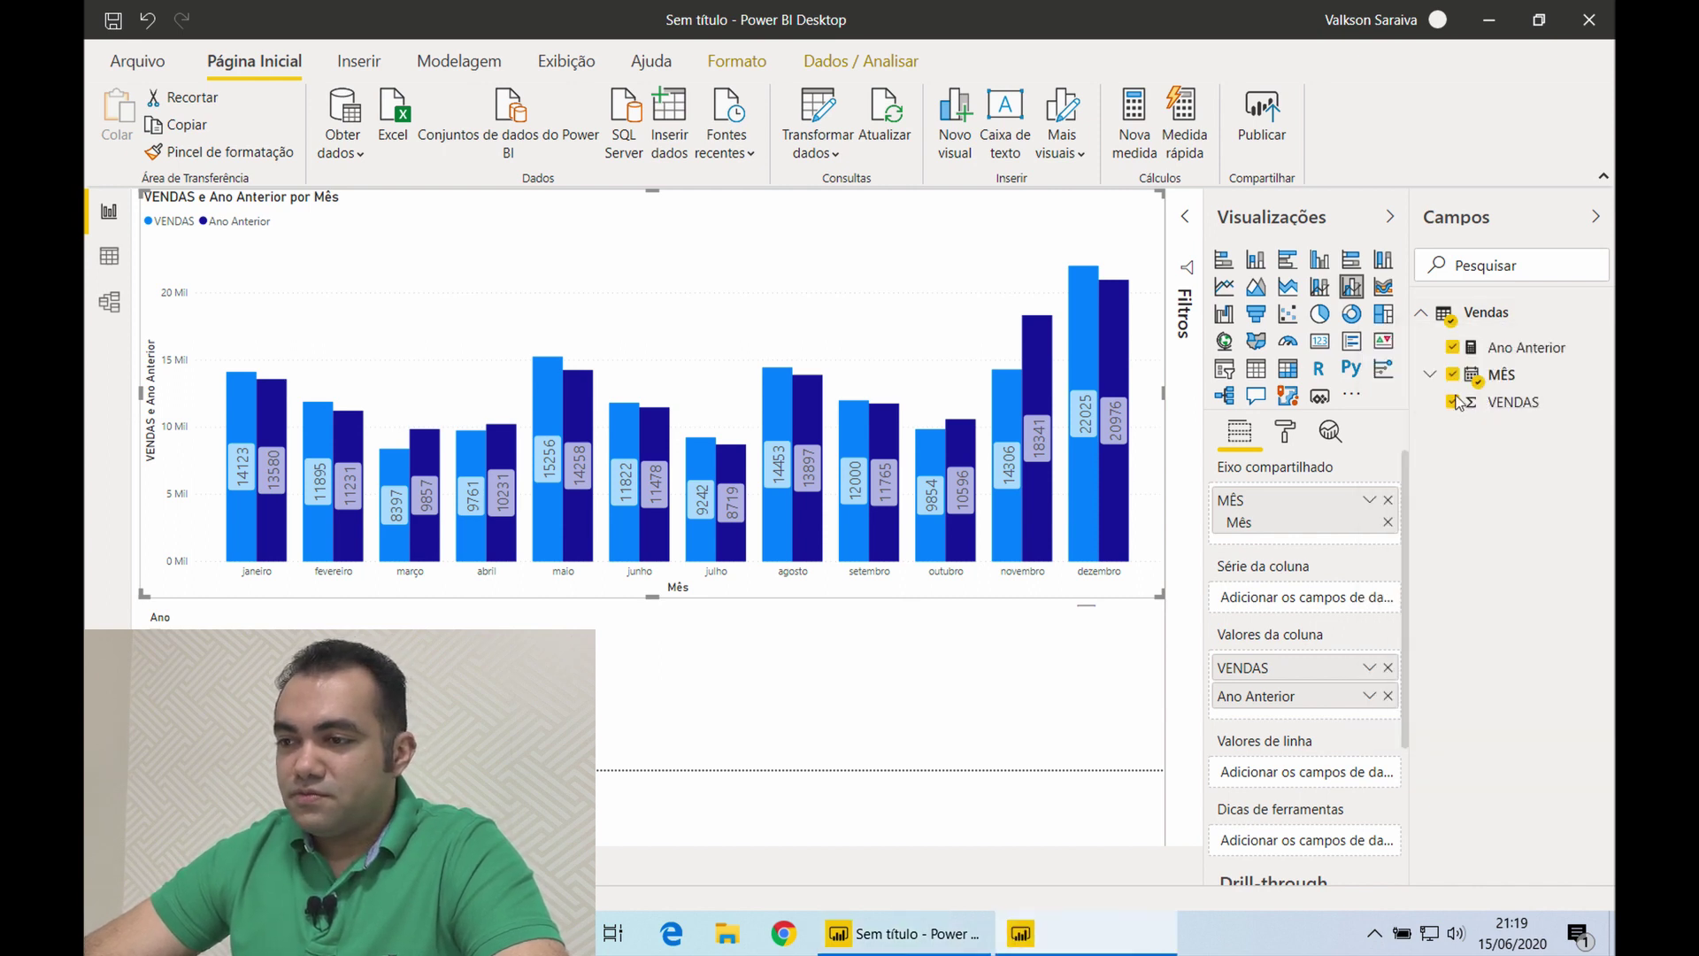
pyautogui.click(652, 172)
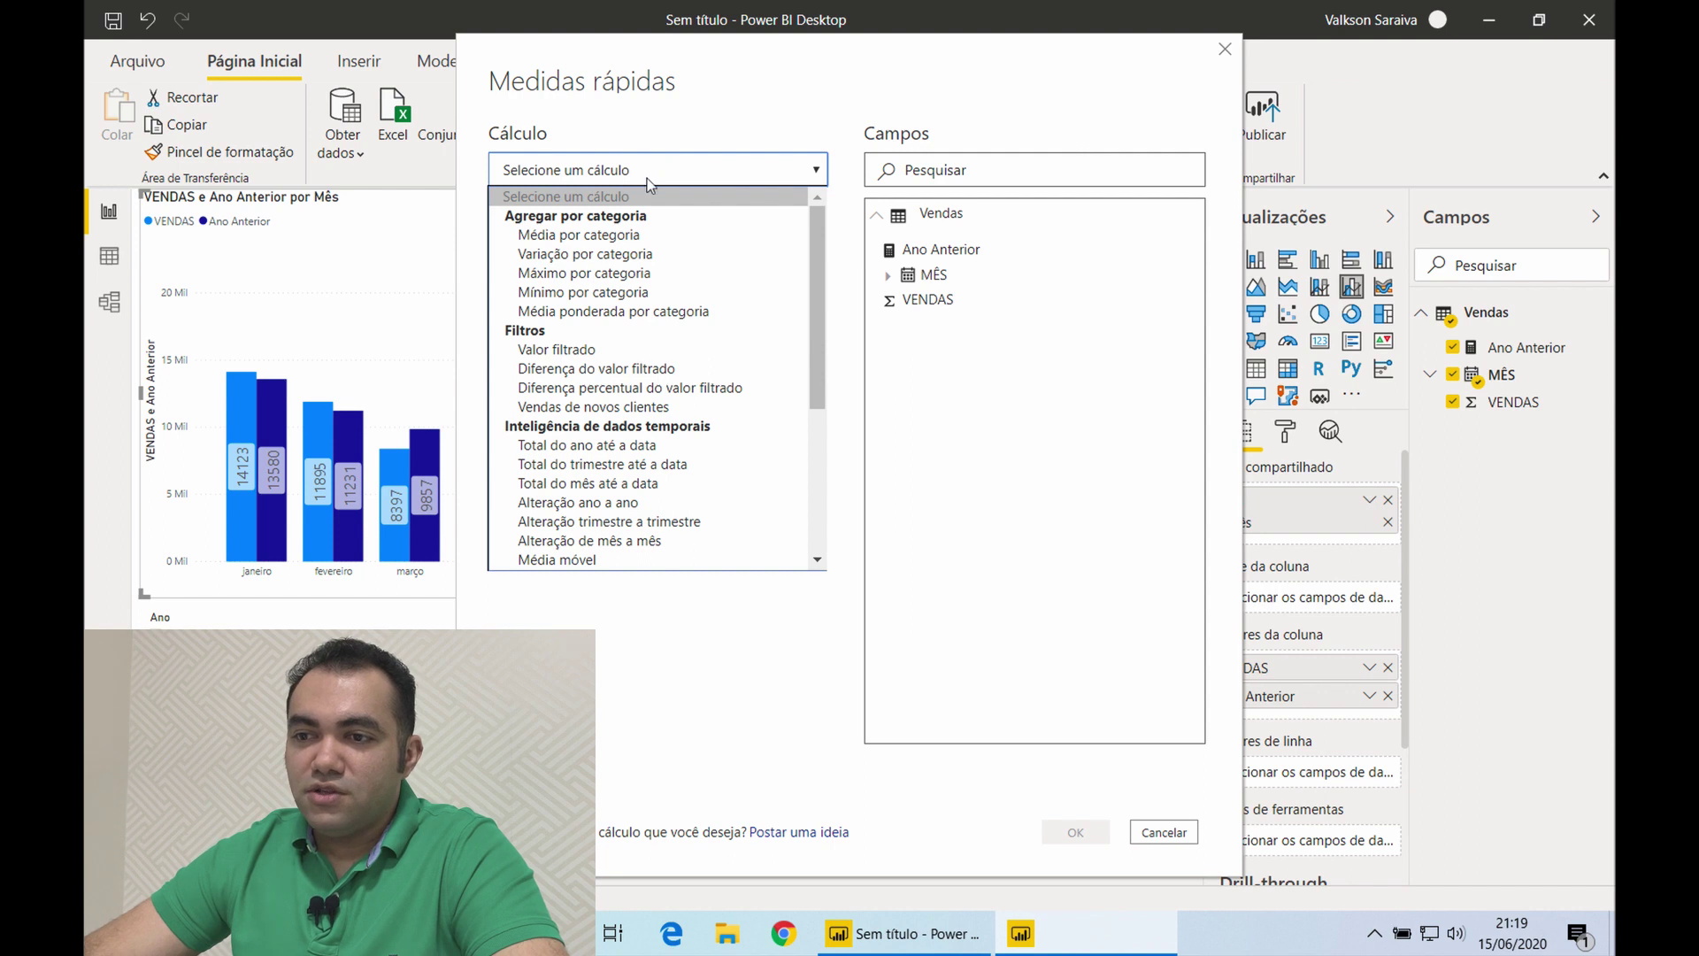
pyautogui.scroll(-2, 593, 380)
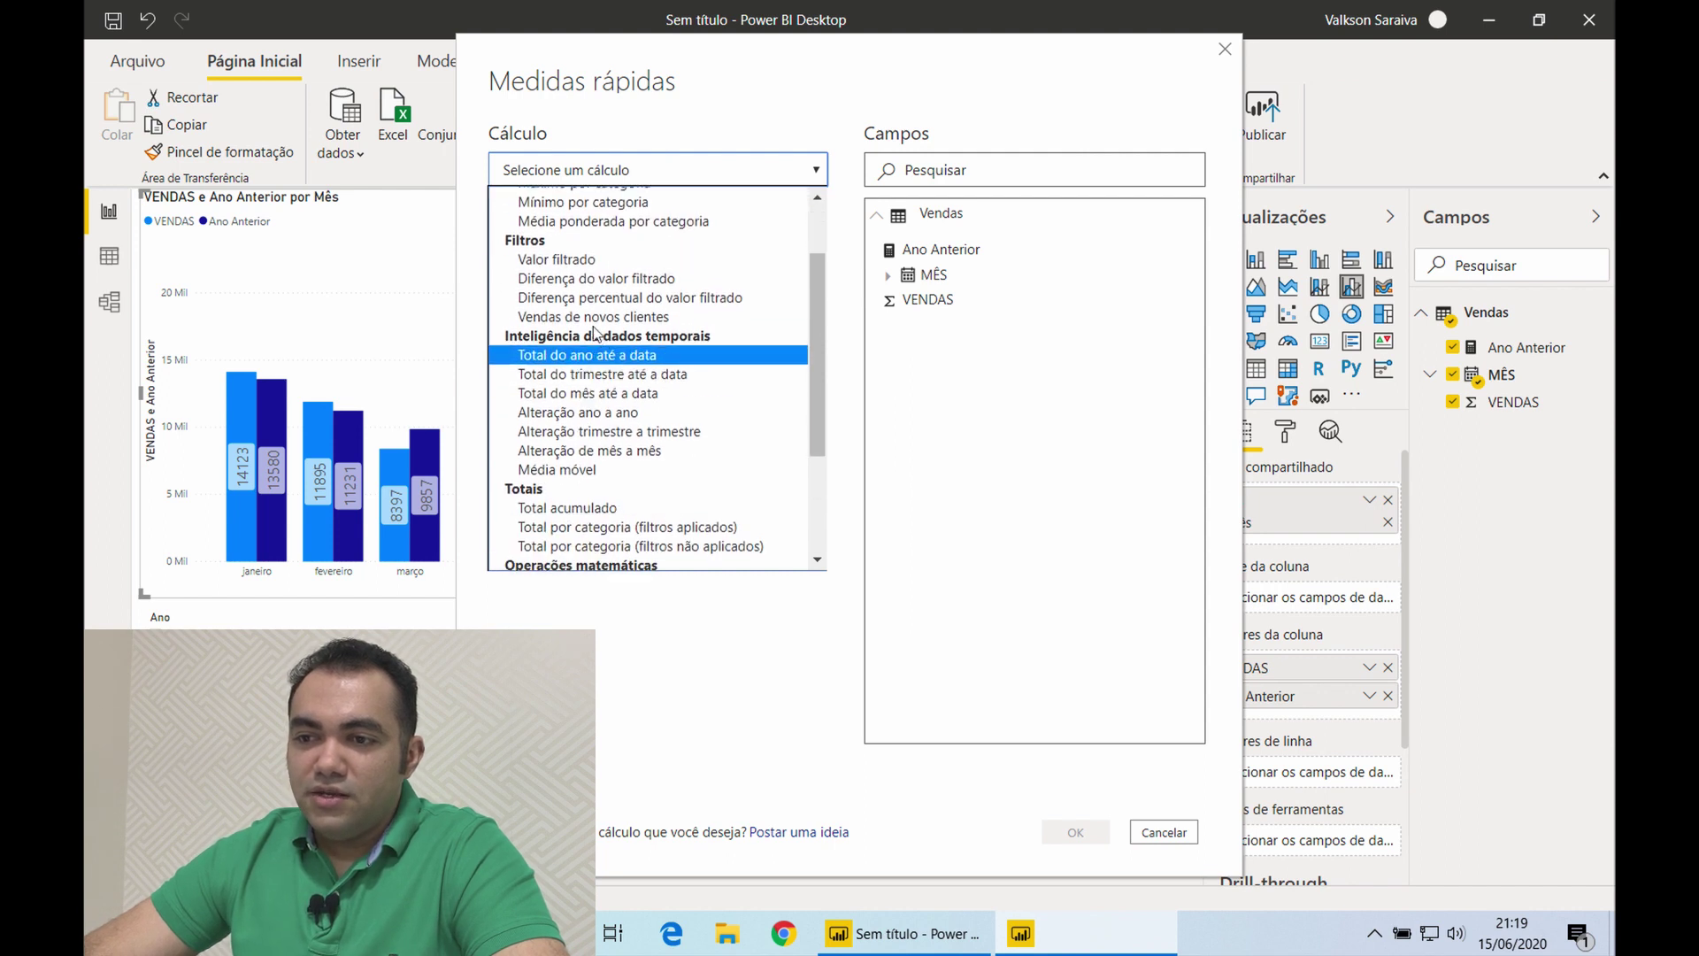
pyautogui.click(607, 416)
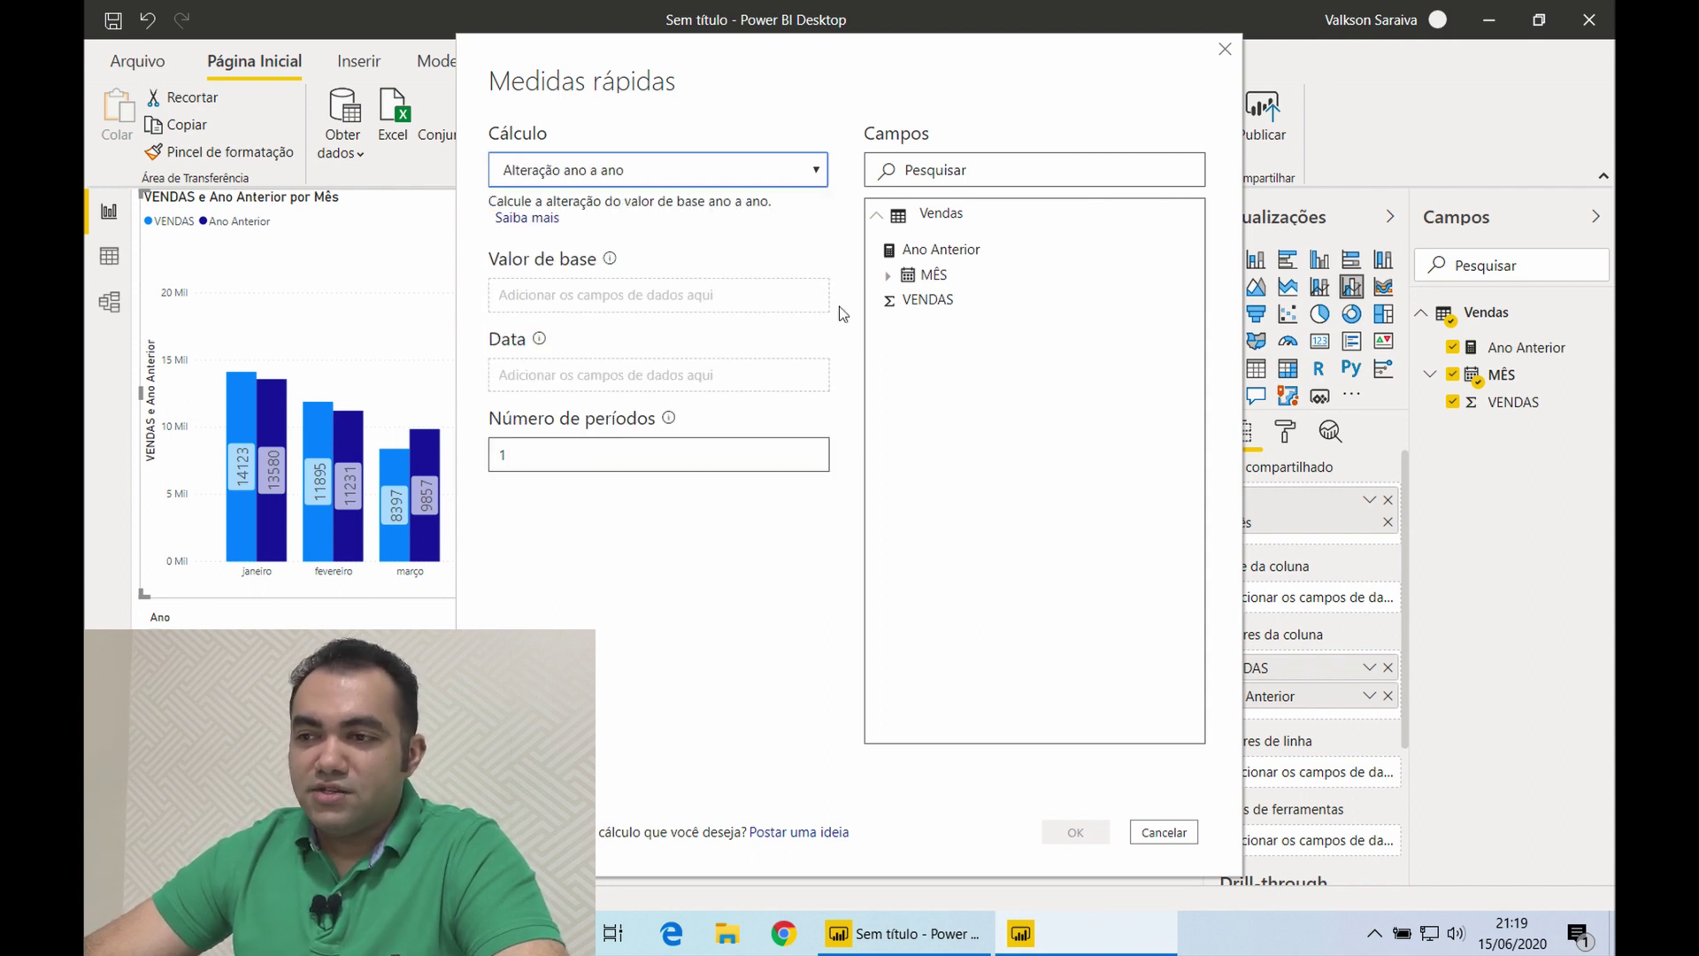
# Set VENDAS as the quick measure's base value and MÊS as its date, and create the measure
pyautogui.moveTo(921, 300); pyautogui.dragTo(600, 299)
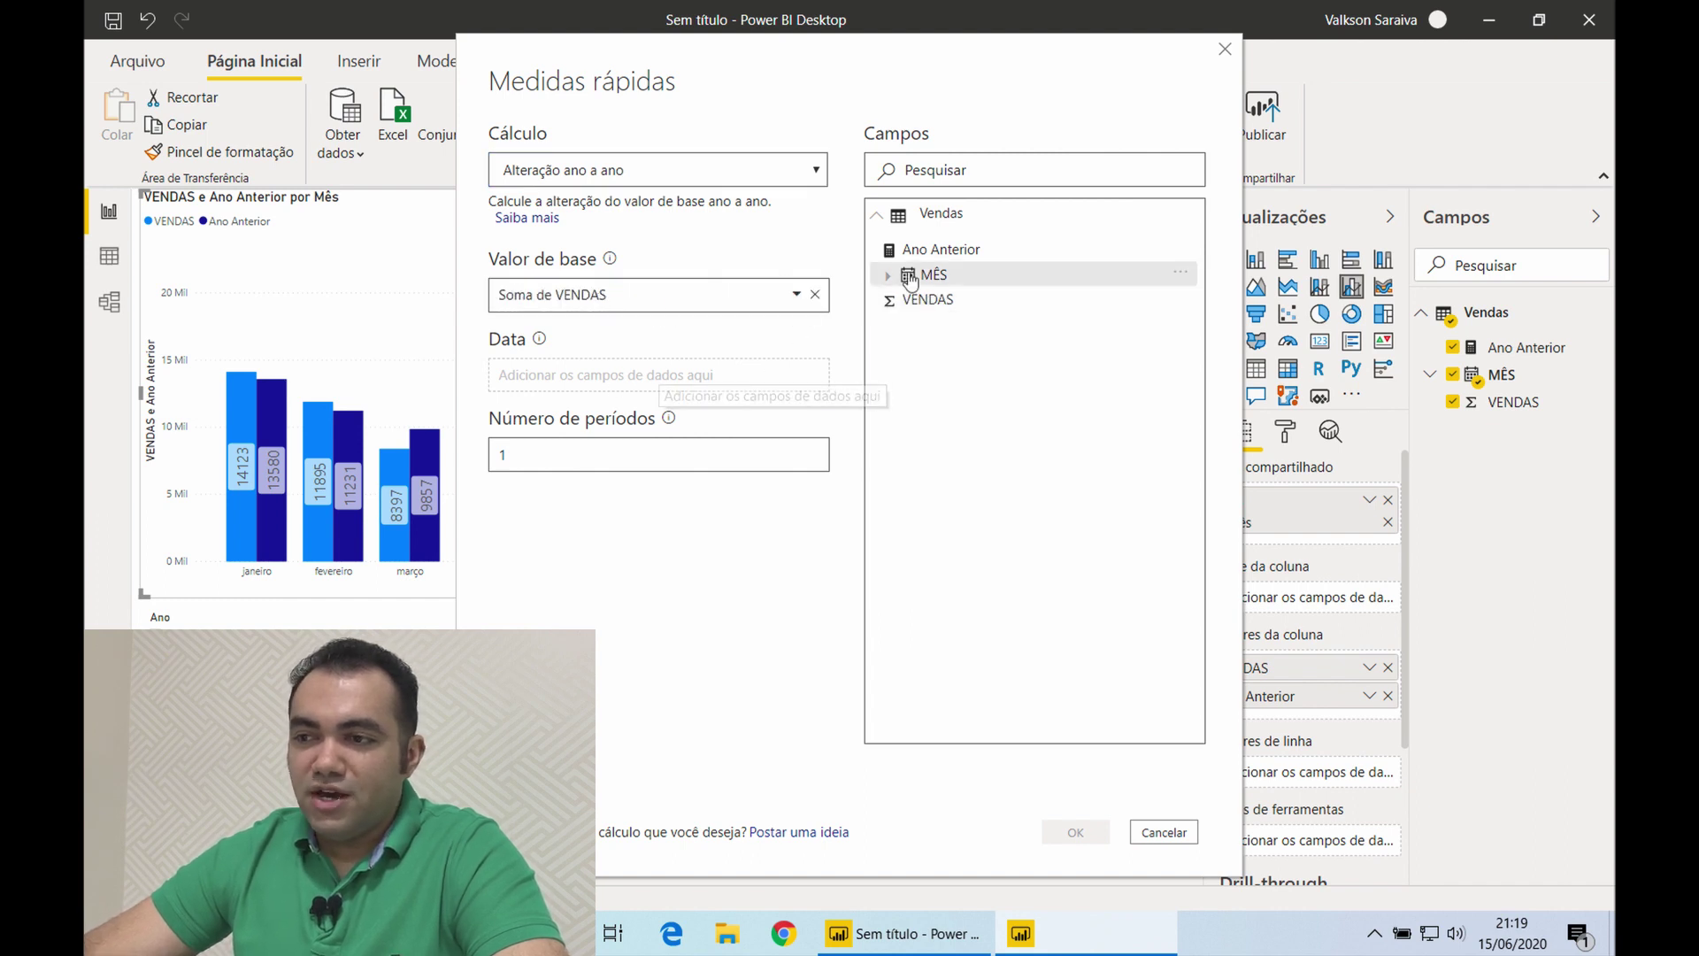
pyautogui.moveTo(912, 282); pyautogui.dragTo(635, 381)
pyautogui.click(1078, 832)
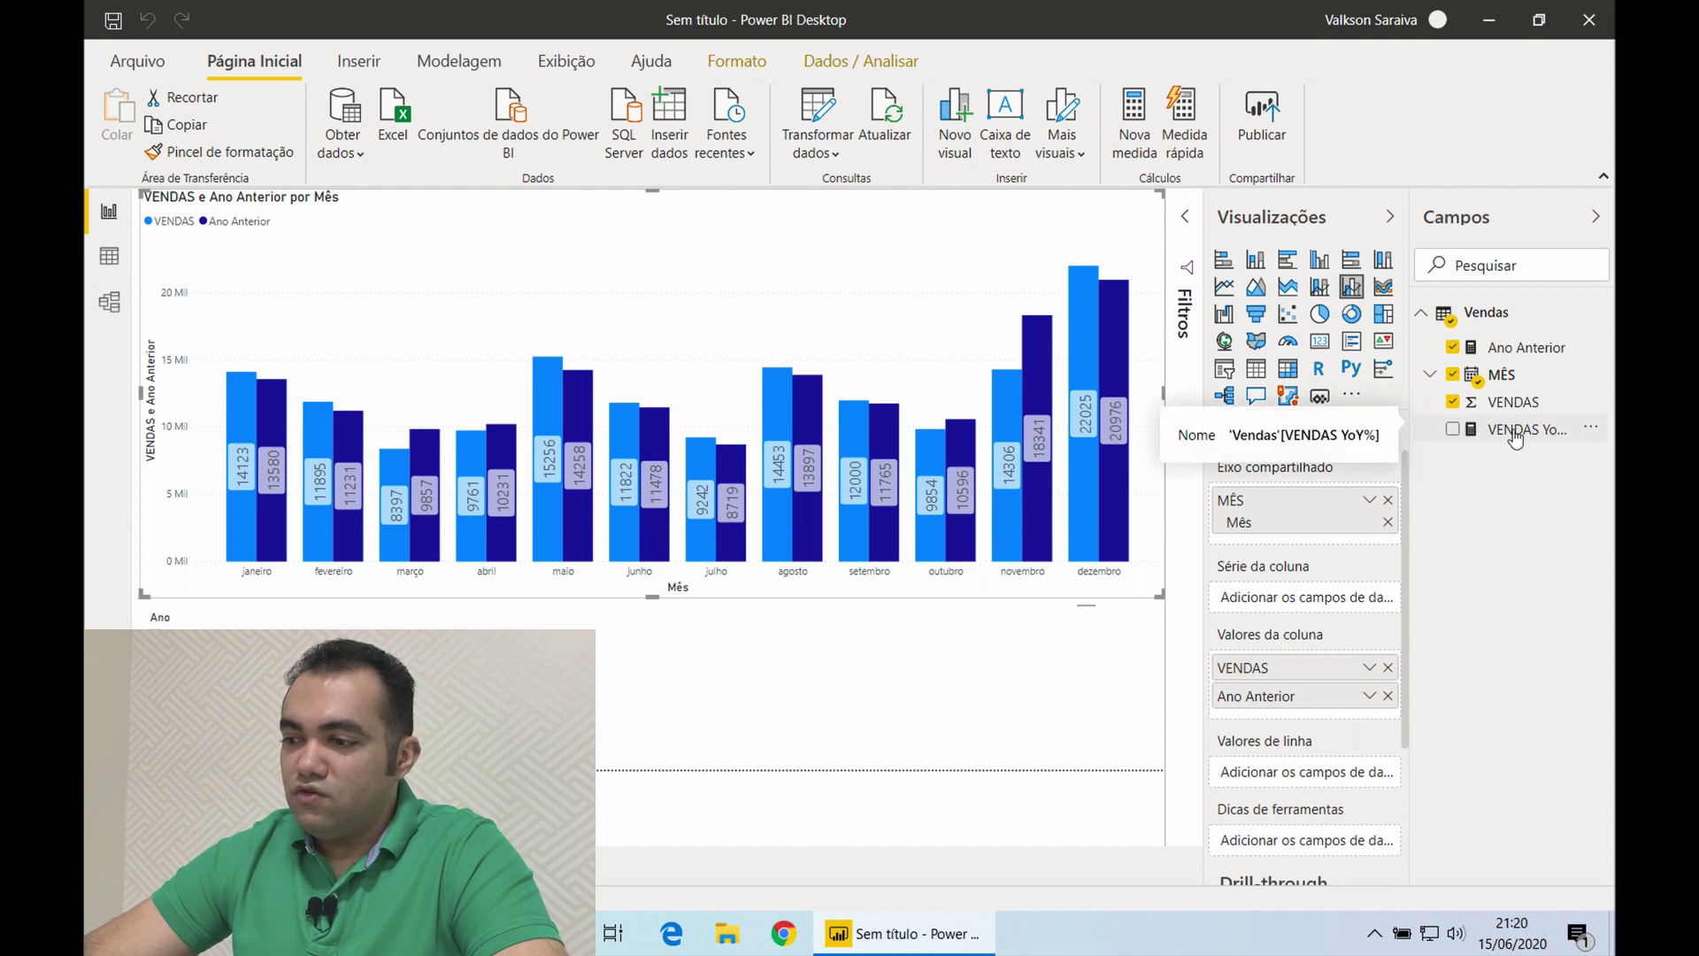
# Add the VENDAS YoY% measure to the monthly chart's line values and examine the monthly percentages against the columns
pyautogui.moveTo(1510, 430); pyautogui.dragTo(1372, 775)
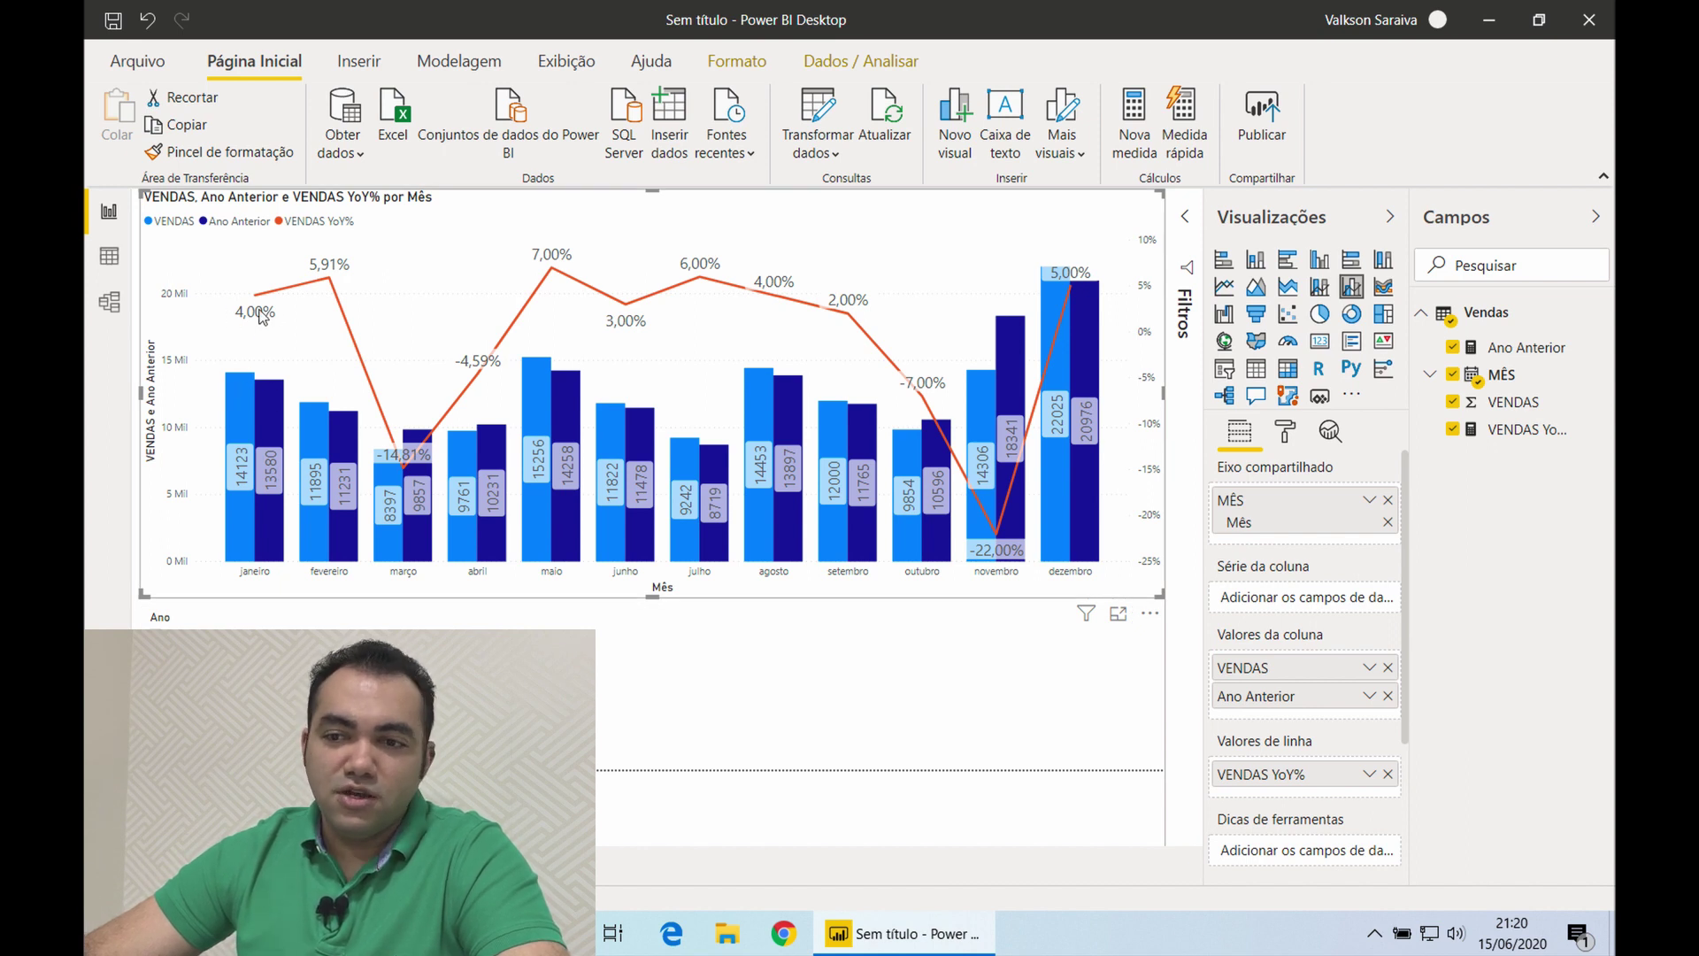
pyautogui.moveTo(346, 453)
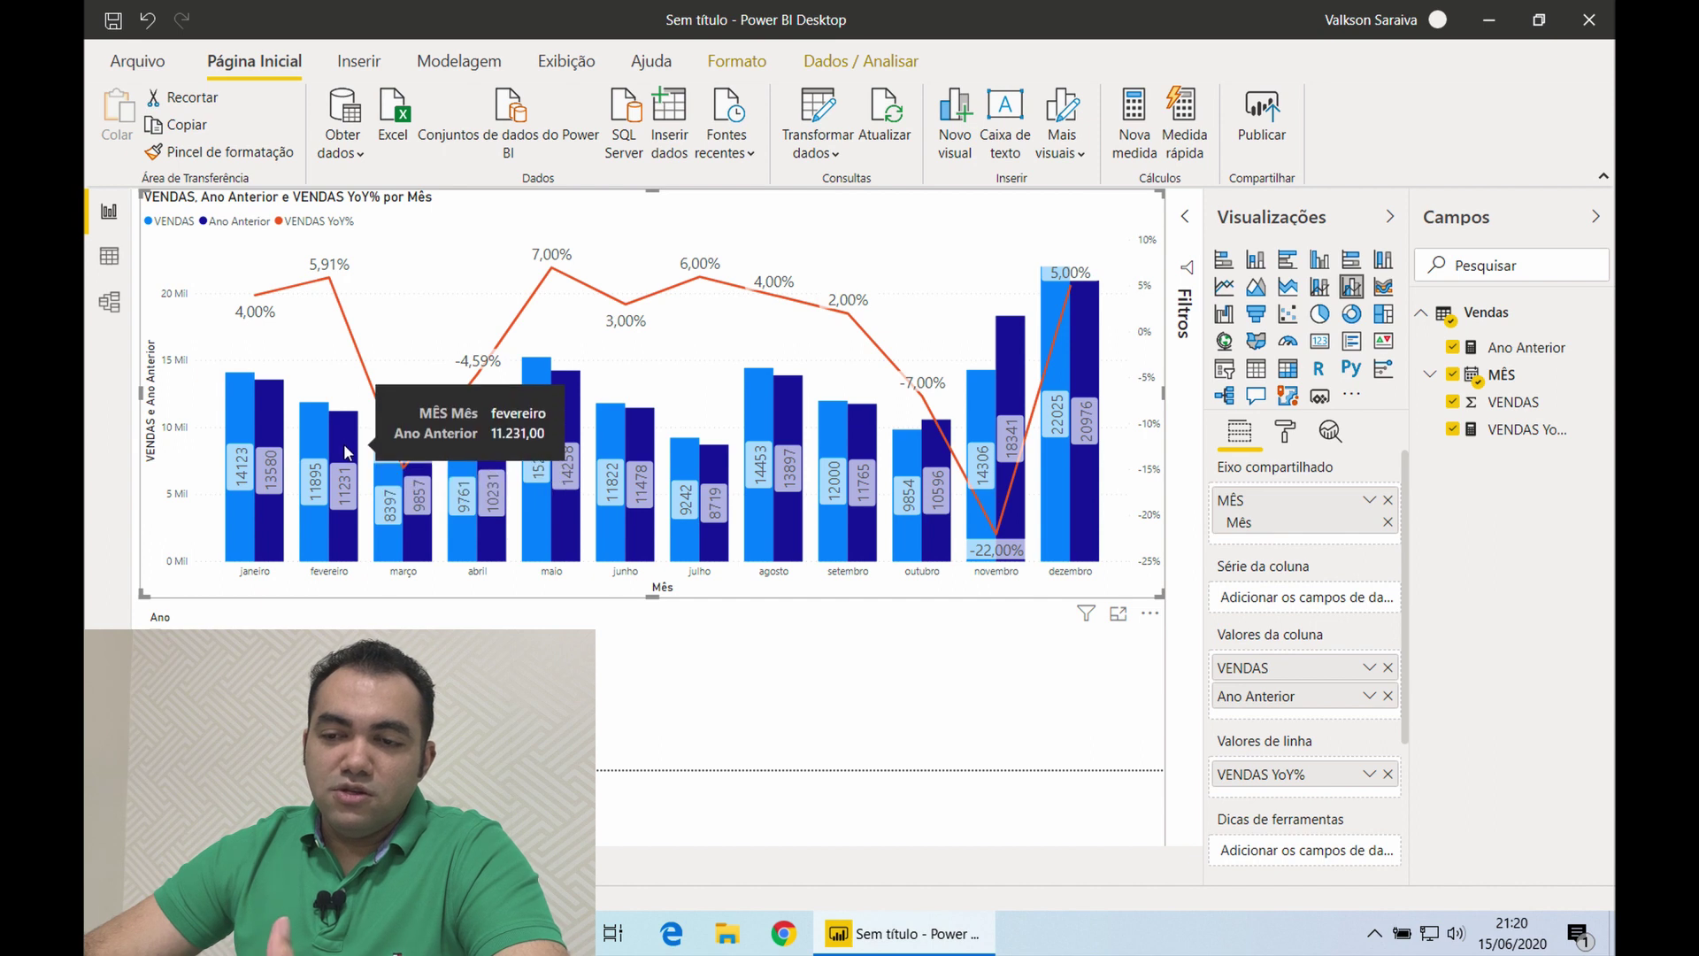
pyautogui.moveTo(315, 427)
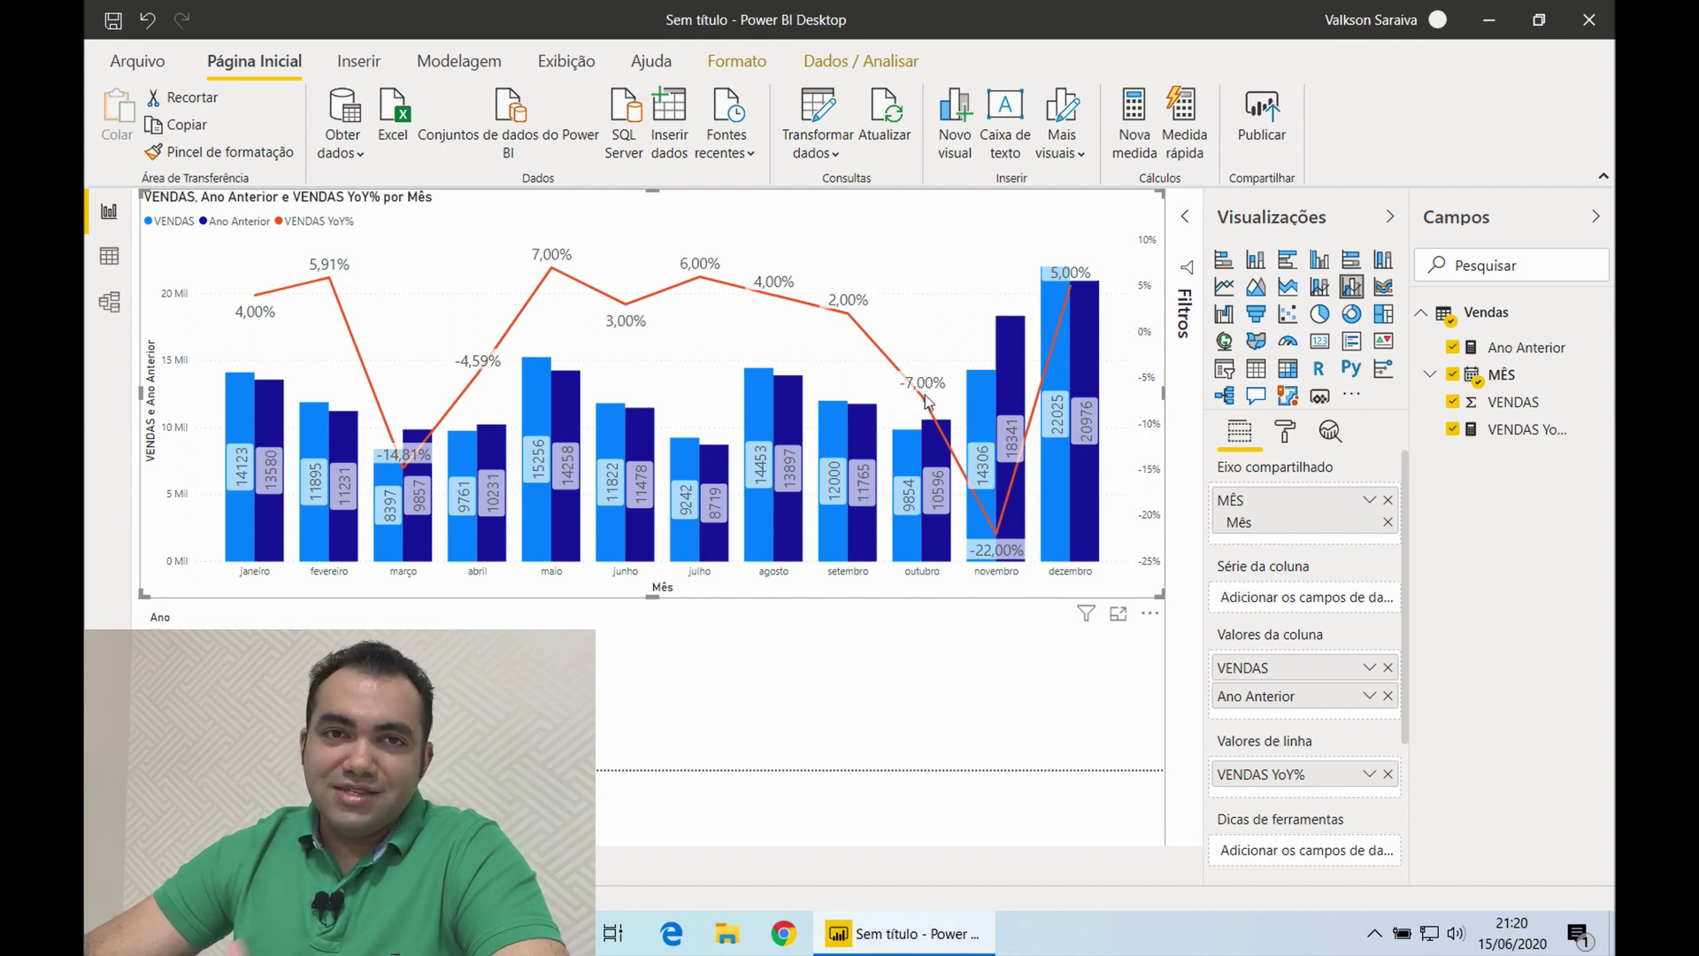
pyautogui.moveTo(1004, 378)
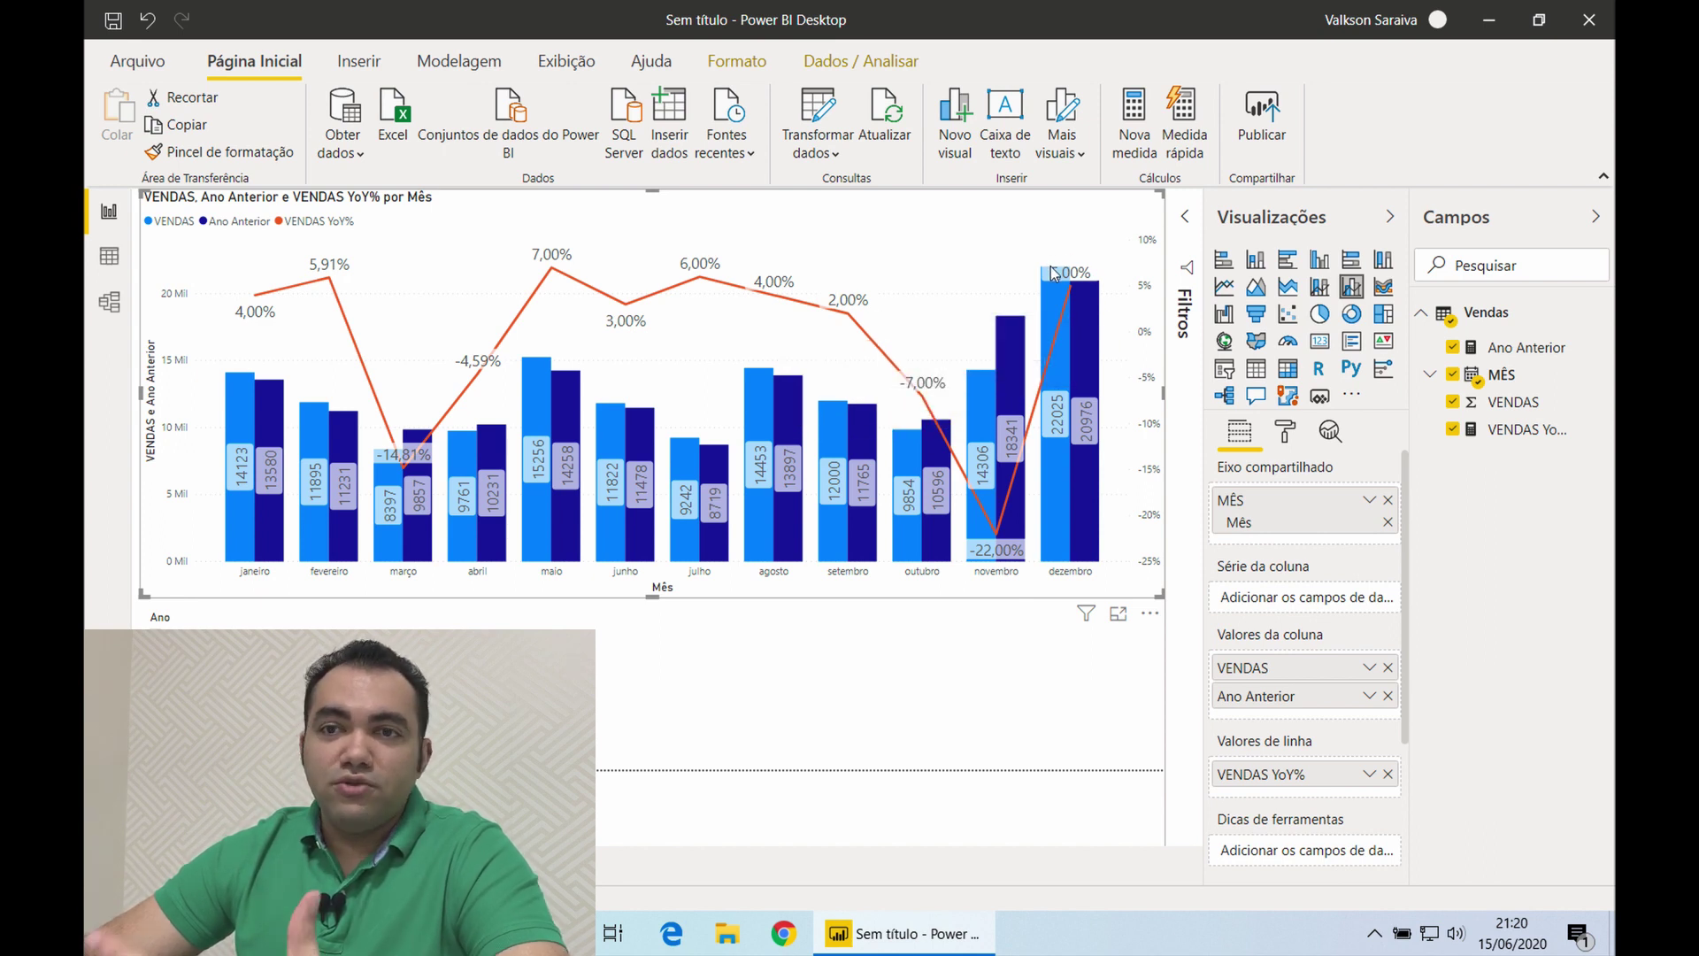
pyautogui.moveTo(1069, 281)
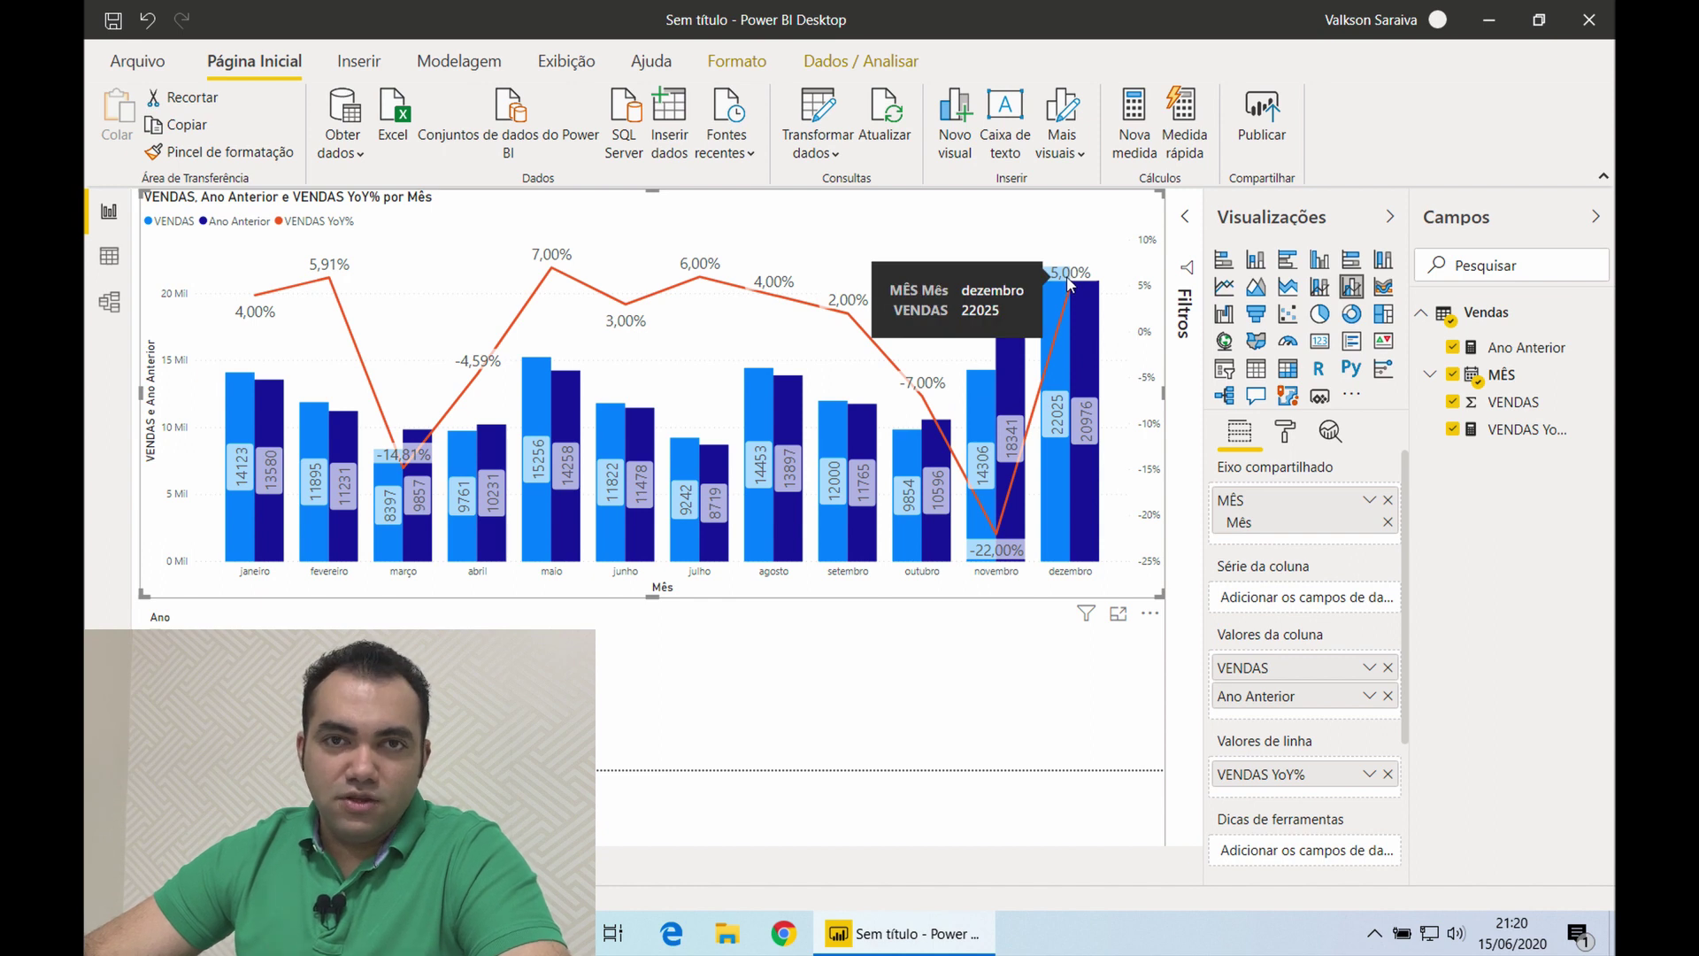